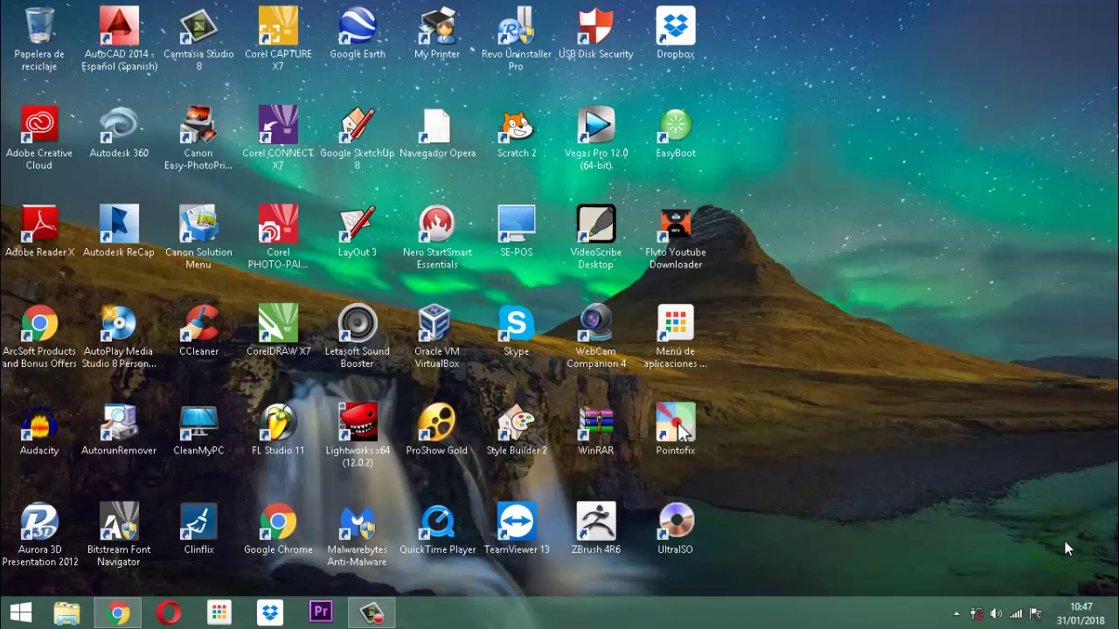
# - Open the VET PROJECT database from the documentos 2017 folder on the DATA (D:) drive and close its BIENVENIDO AL SISTEMA form
pyautogui.click(63, 615)
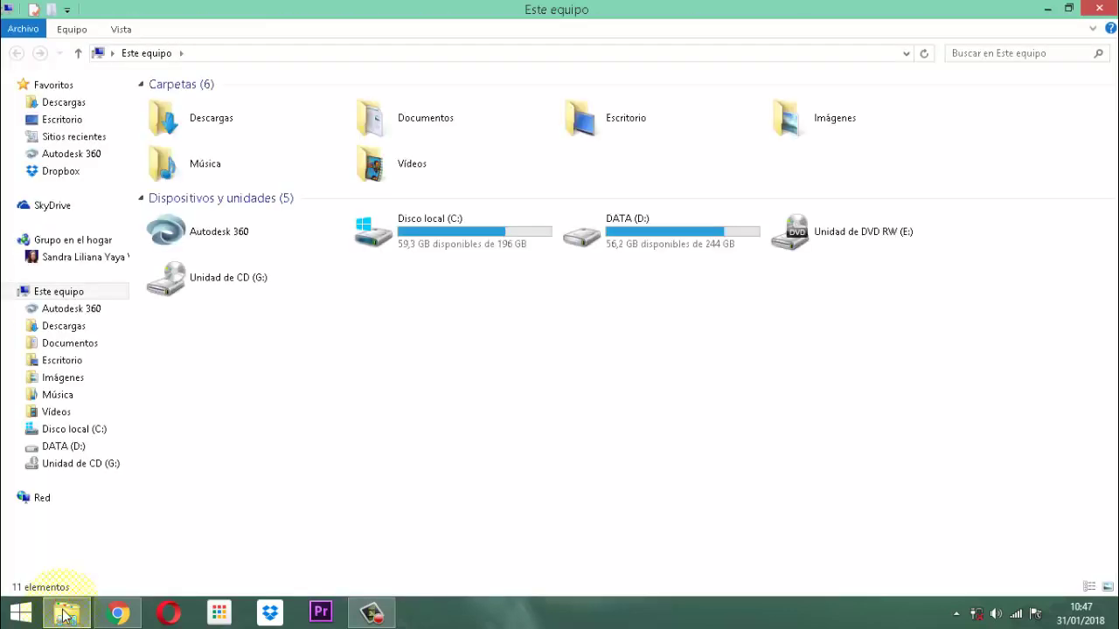
pyautogui.doubleClick(641, 225)
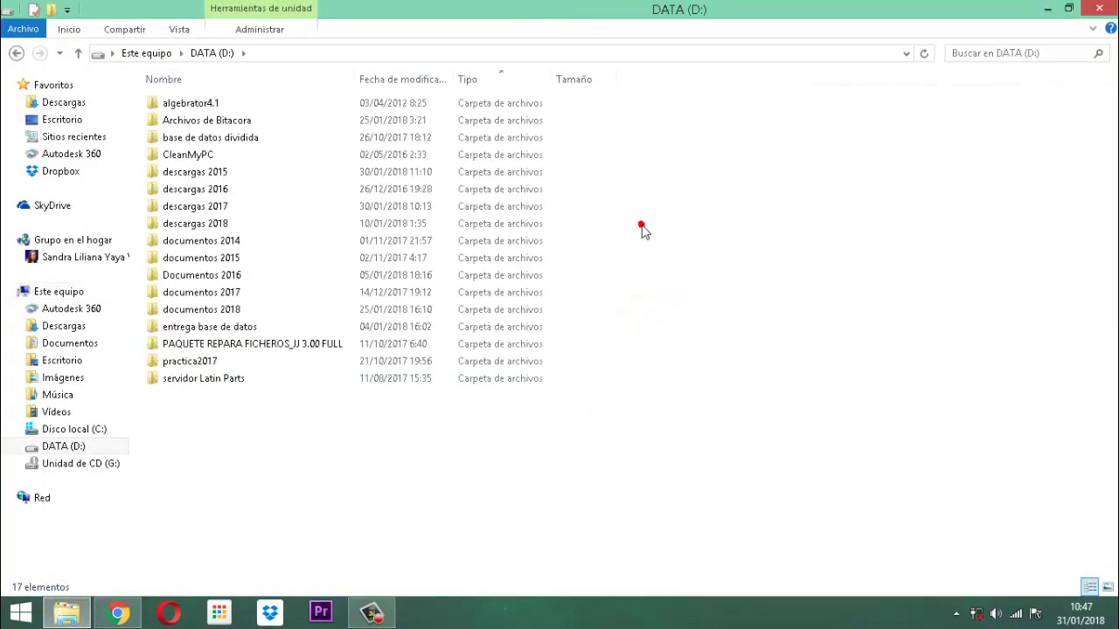
pyautogui.click(220, 293)
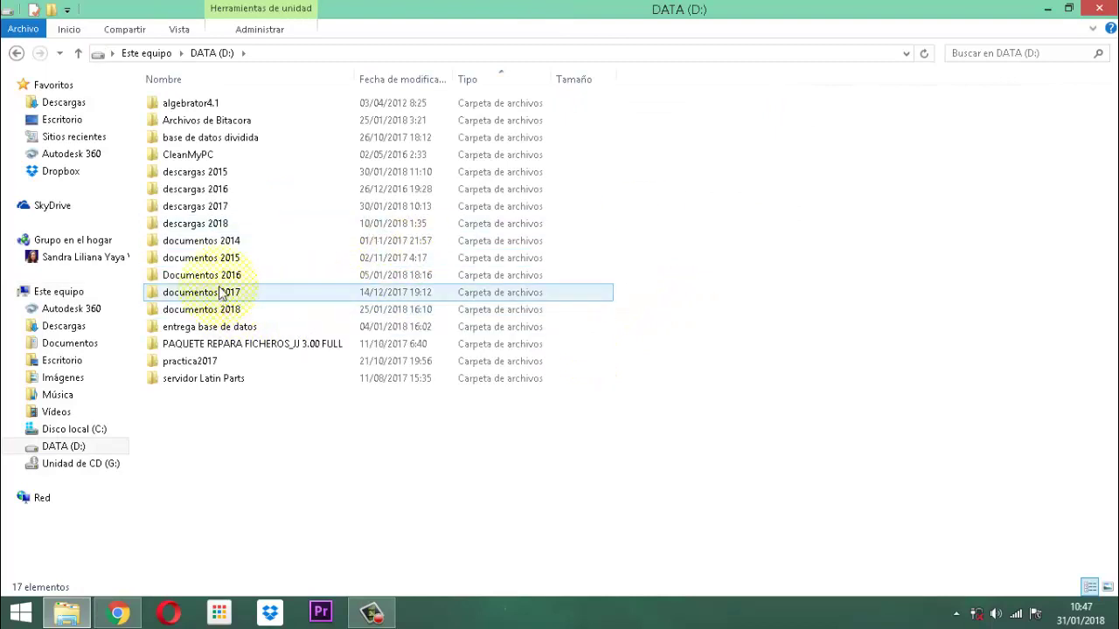
pyautogui.doubleClick(221, 293)
pyautogui.doubleClick(203, 243)
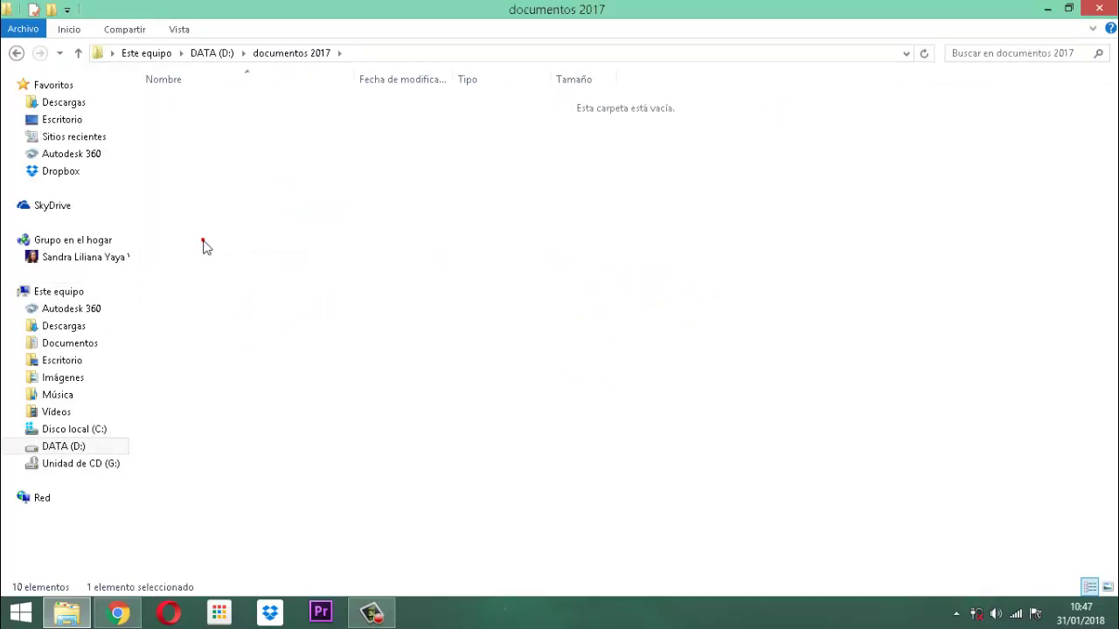
pyautogui.doubleClick(181, 280)
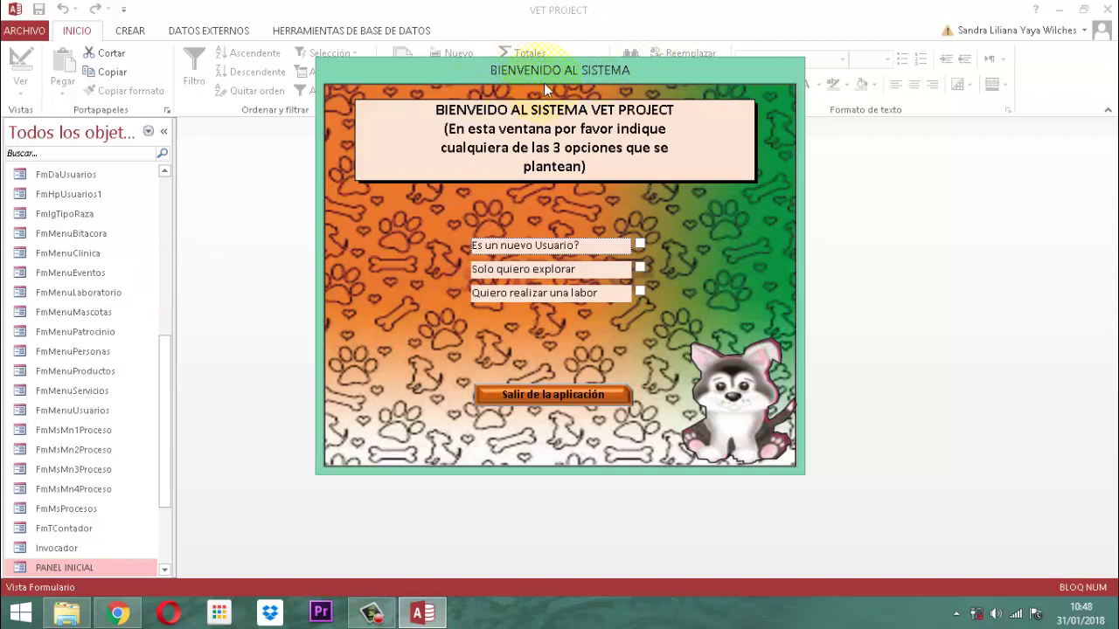
pyautogui.rightClick(588, 69)
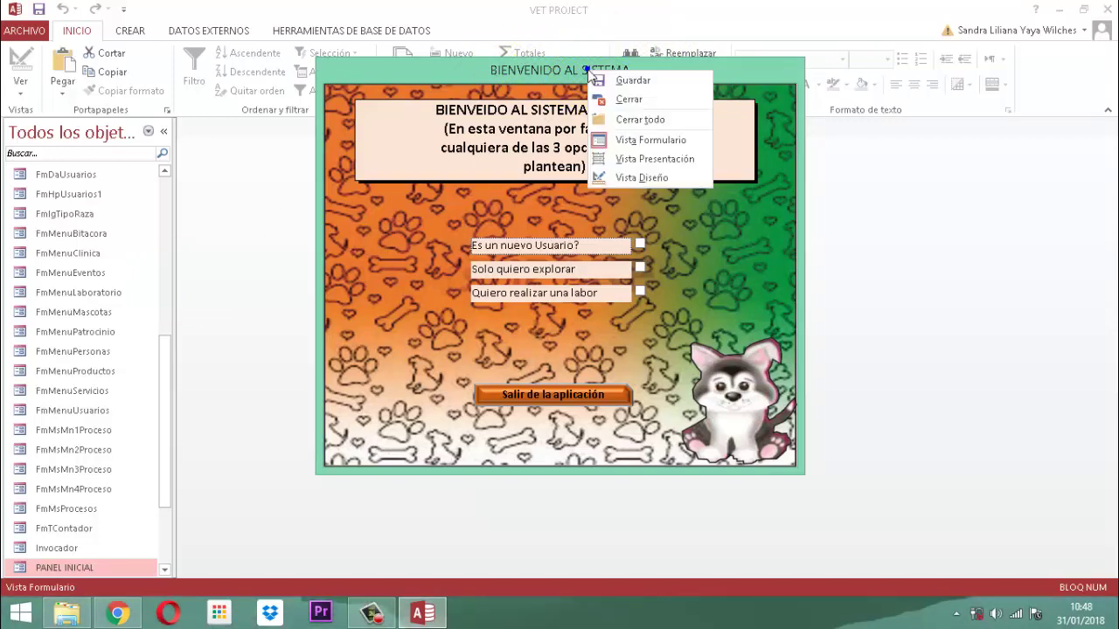
pyautogui.click(629, 103)
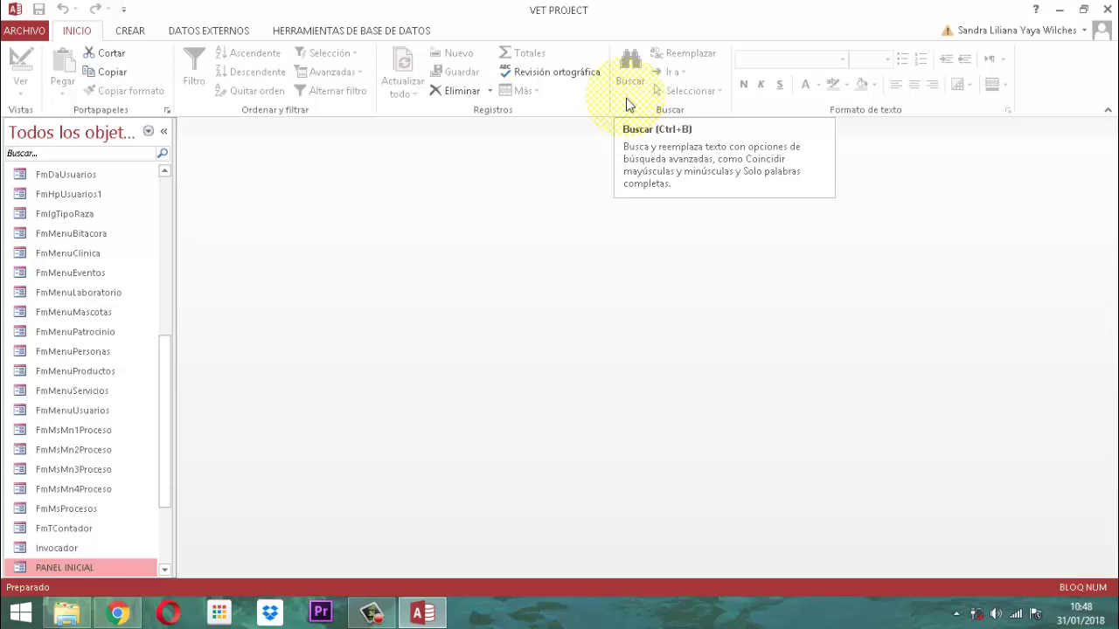
# - Filter the database objects by "usuarios" and open the MUsuarios and MUsuariosAcceso tables
pyautogui.click(63, 157)
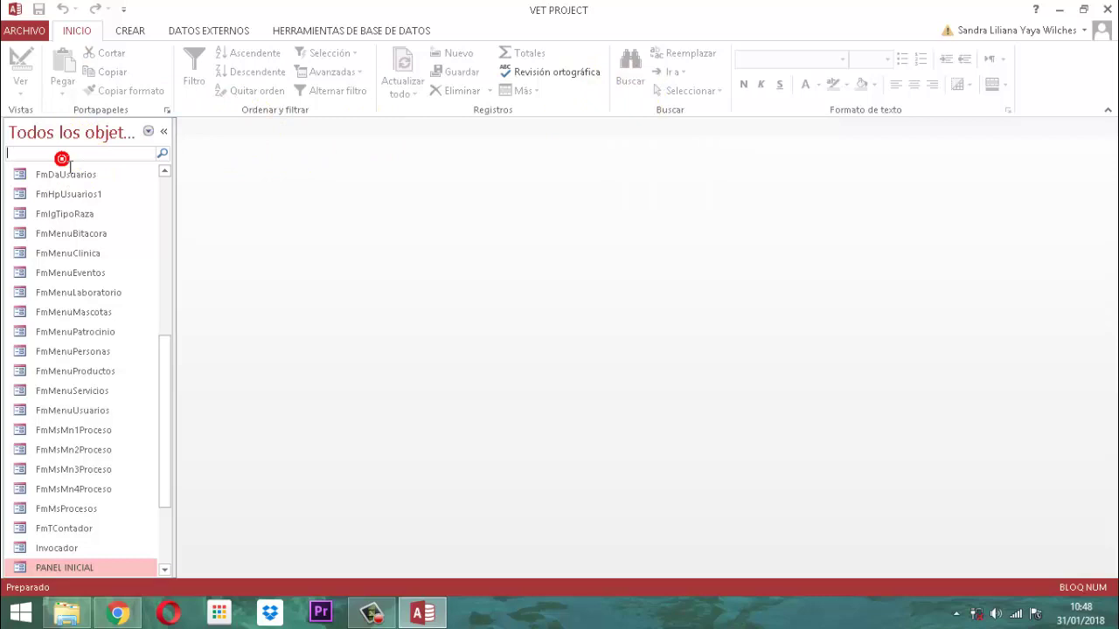
pyautogui.write('usuarios')
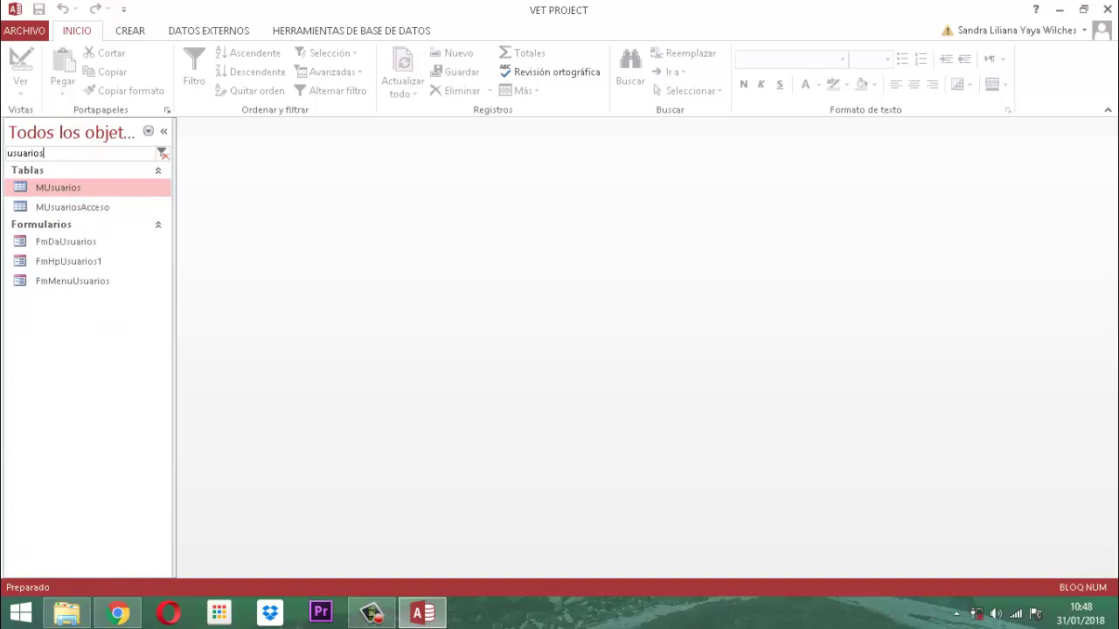
pyautogui.doubleClick(41, 187)
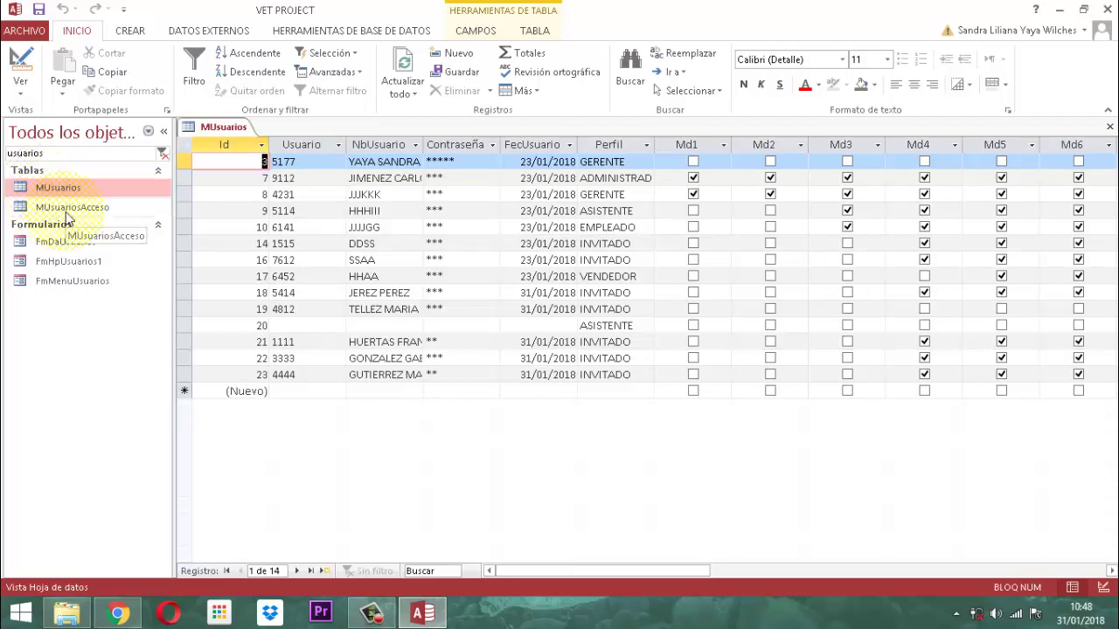
pyautogui.doubleClick(68, 213)
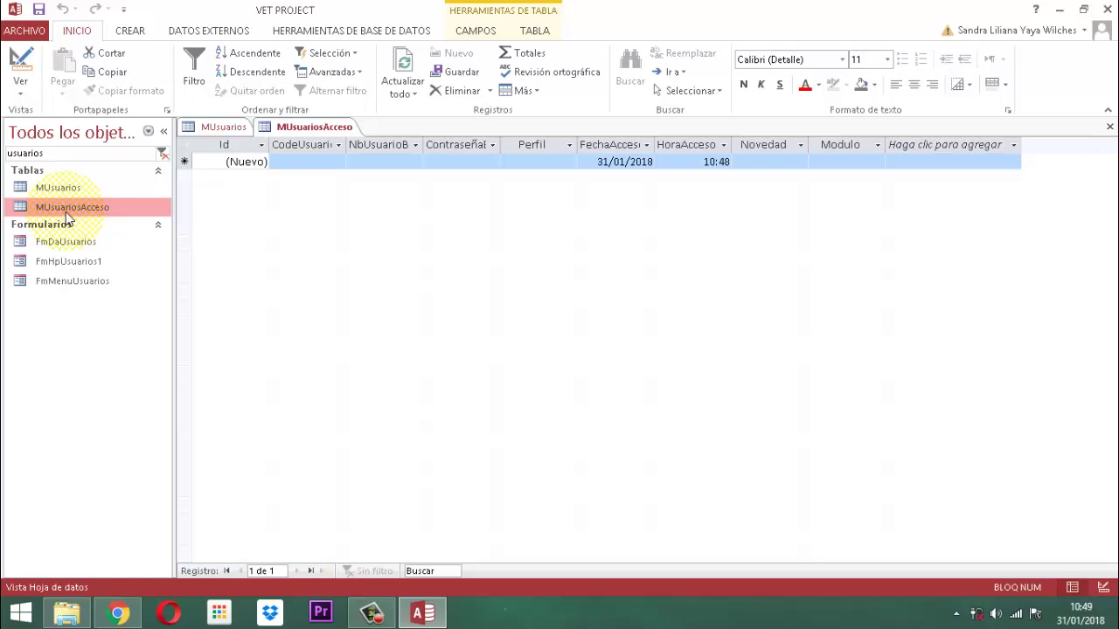
# - Examine the FechaAcceso and HoraAcceso field properties in the Design view of MUsuariosAcceso, and close that table
pyautogui.rightClick(67, 216)
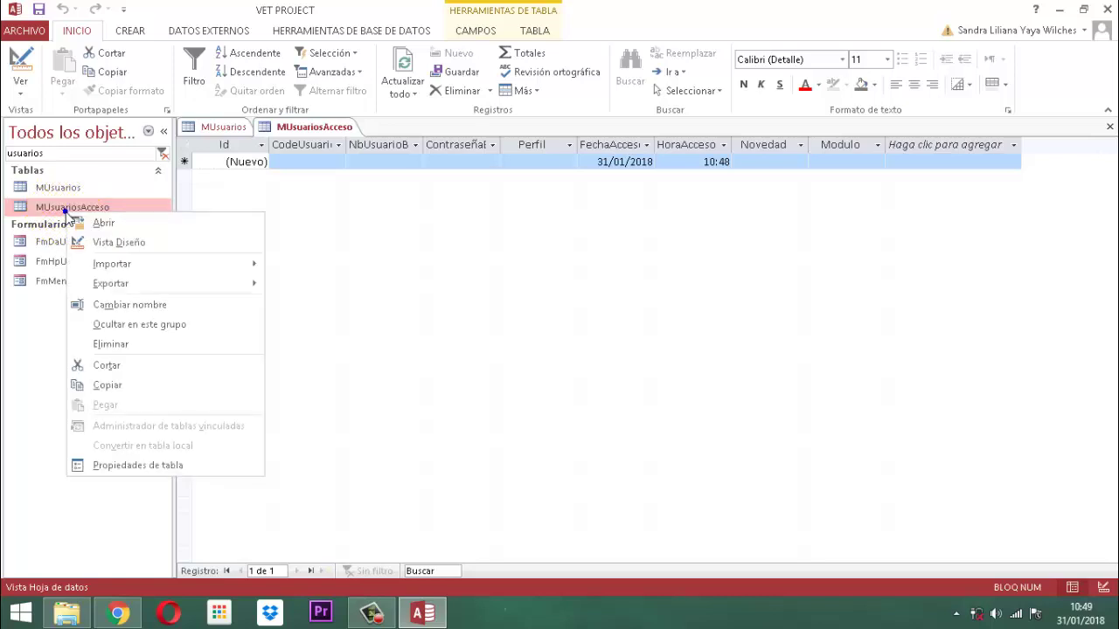
pyautogui.click(135, 244)
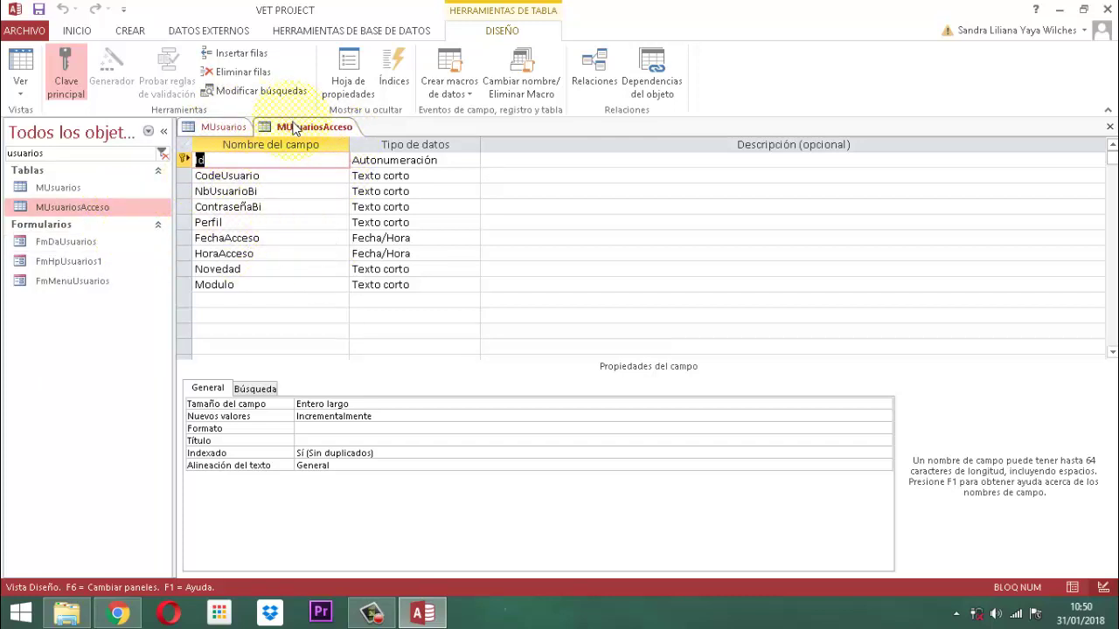
pyautogui.click(295, 238)
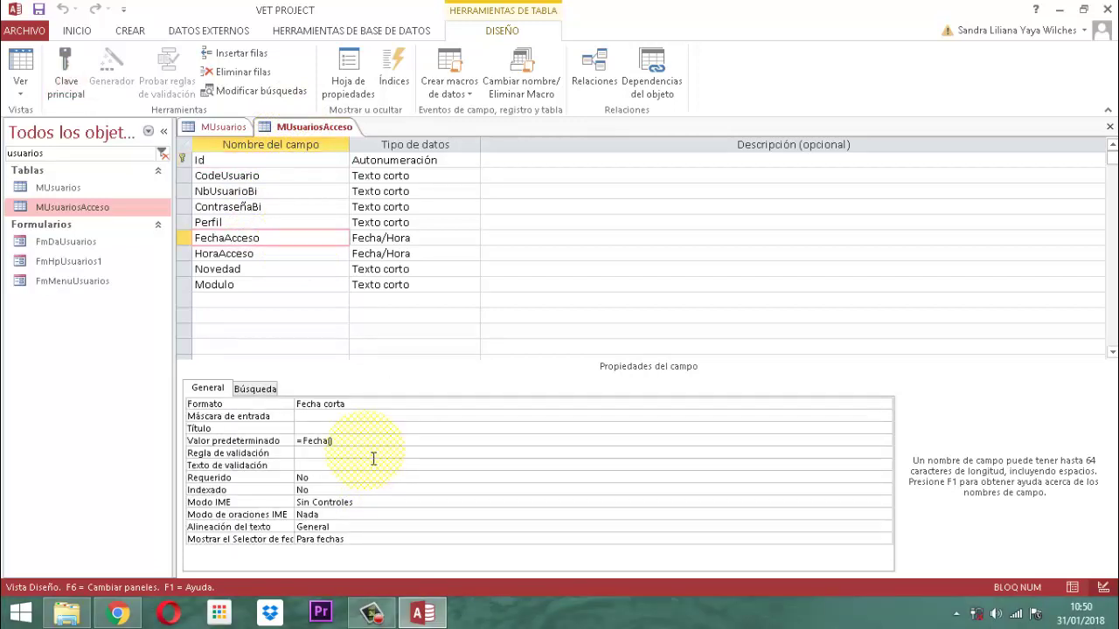
pyautogui.click(293, 260)
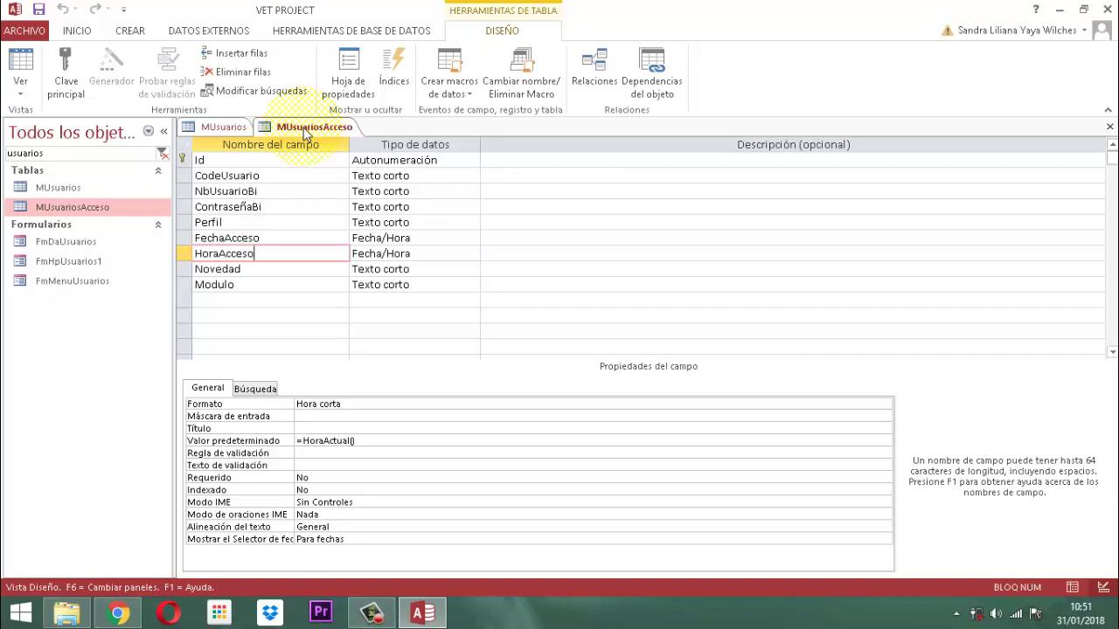
pyautogui.rightClick(305, 128)
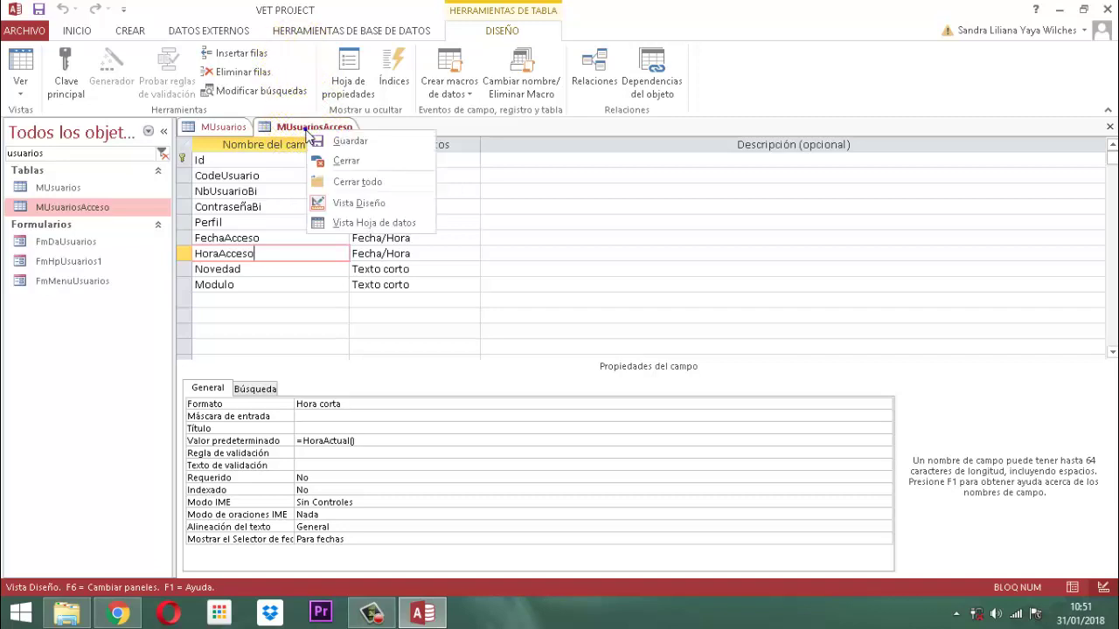
pyautogui.click(345, 161)
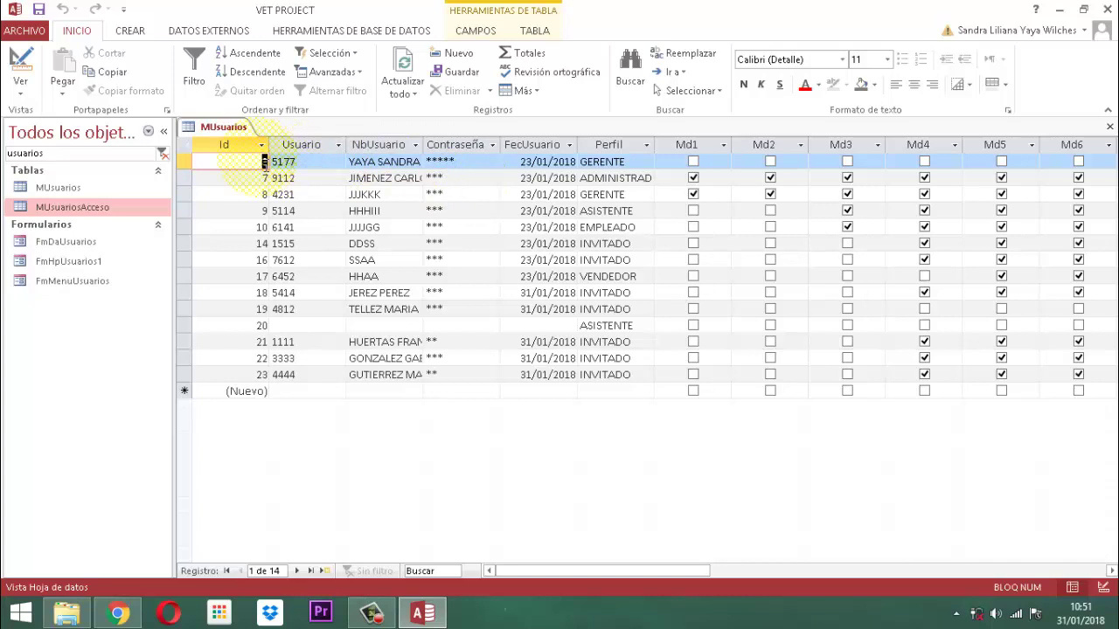
# - Review the field names, data types and descriptions of MUsuarios in Design view, and close the table
pyautogui.rightClick(224, 129)
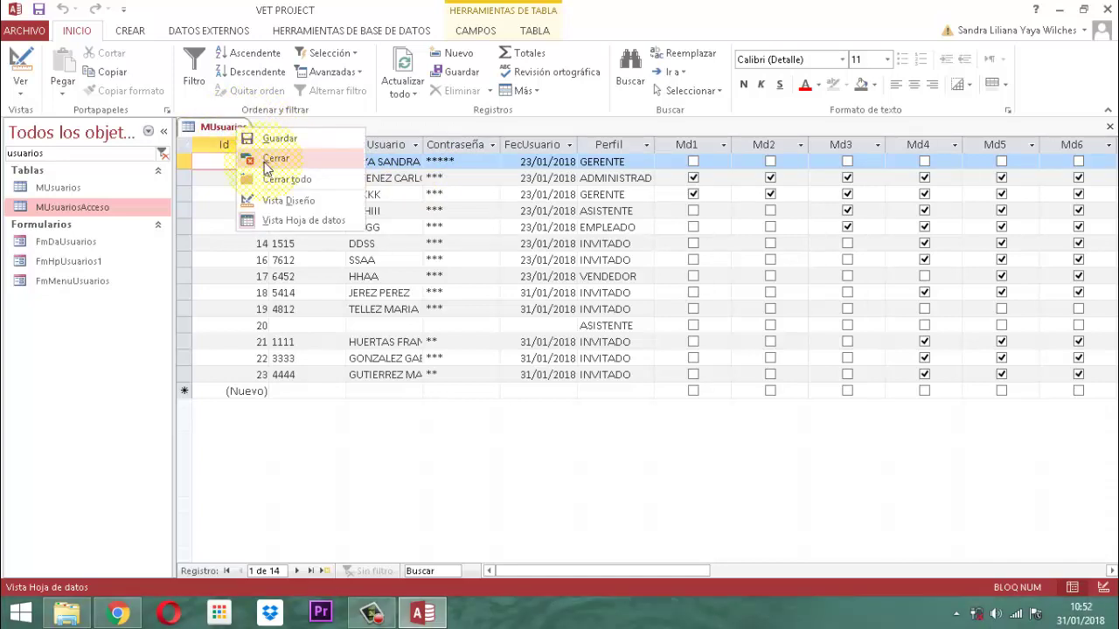
pyautogui.click(273, 200)
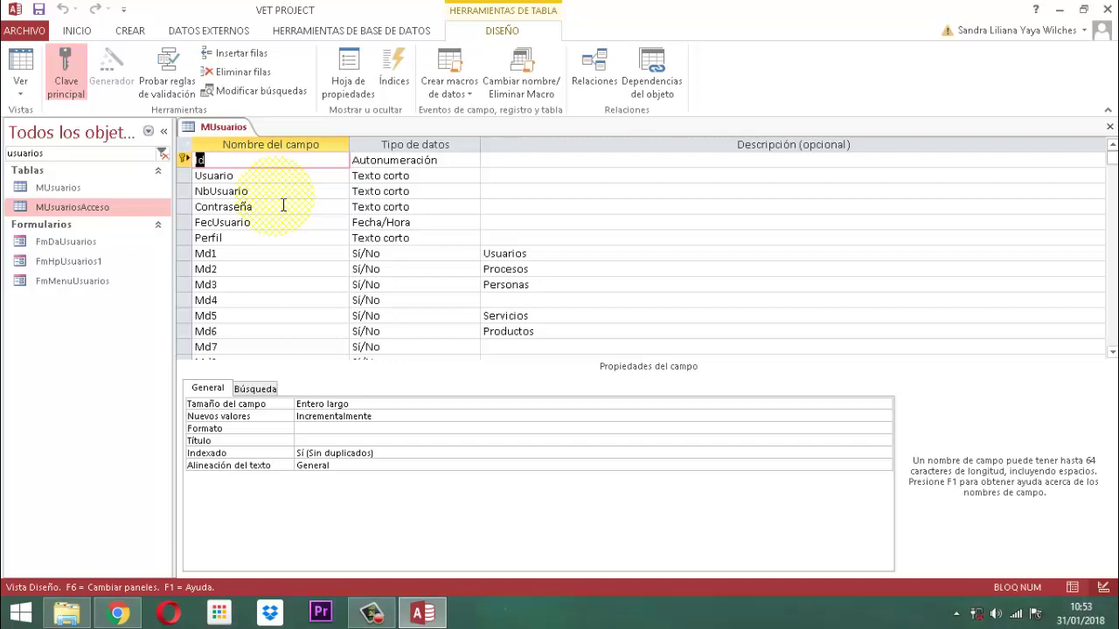
pyautogui.scroll(-1, 561, 272)
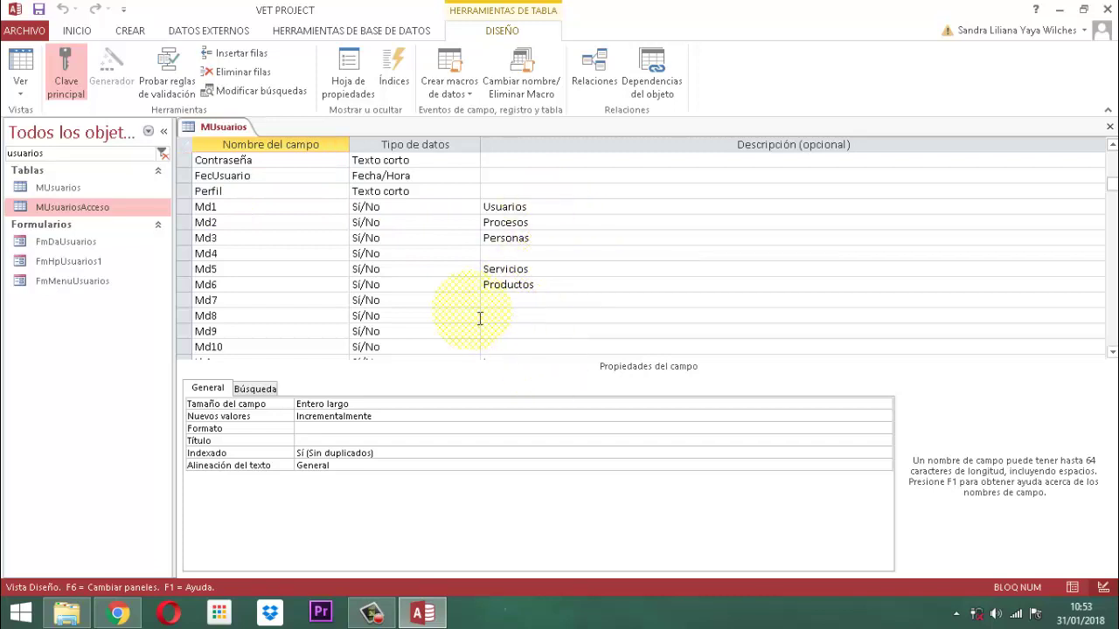
pyautogui.scroll(-1, 243, 285)
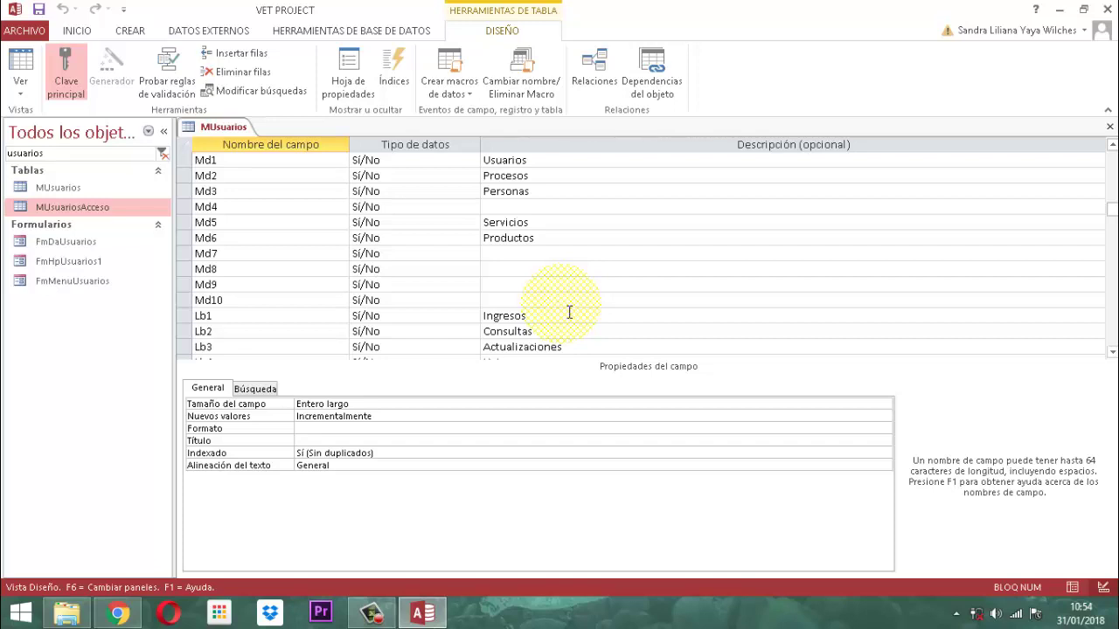
pyautogui.scroll(-2, 569, 312)
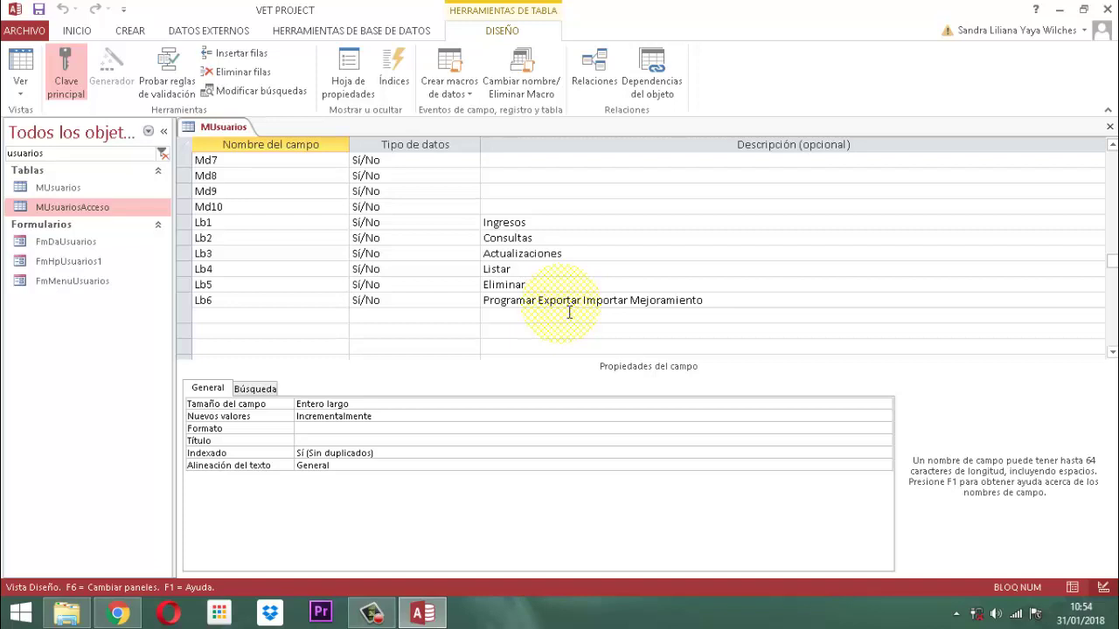
pyautogui.scroll(4, 569, 312)
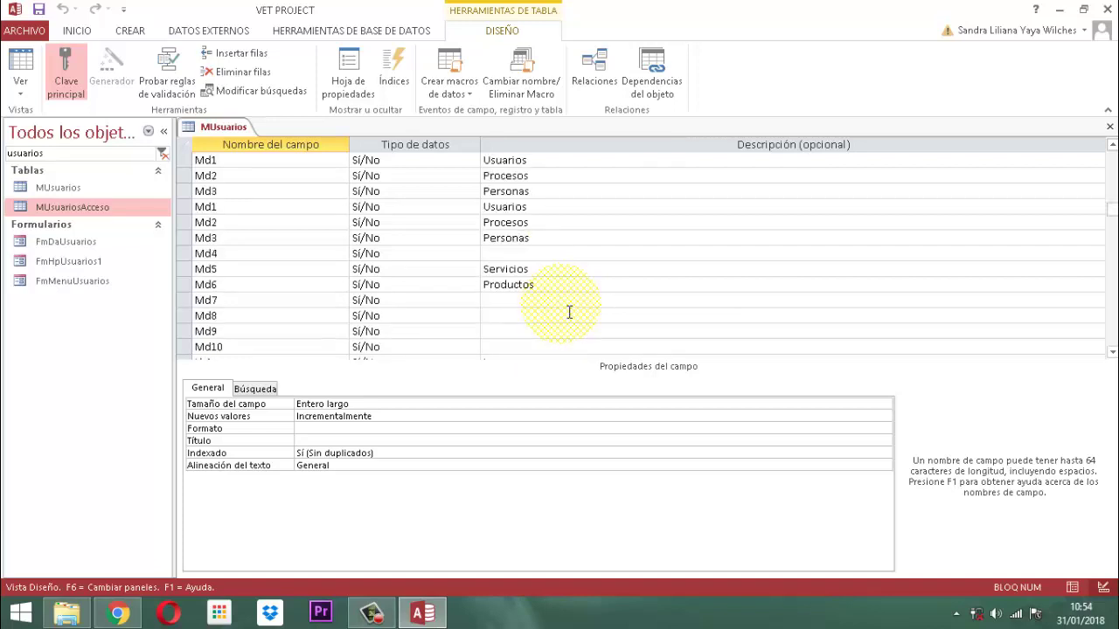
pyautogui.rightClick(221, 127)
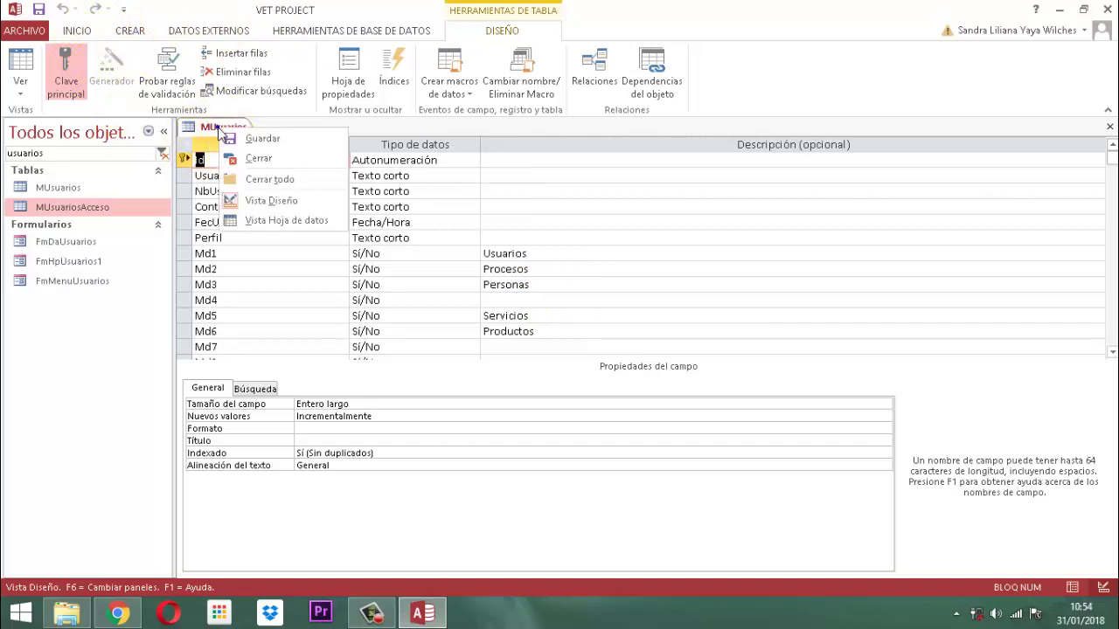
pyautogui.click(263, 161)
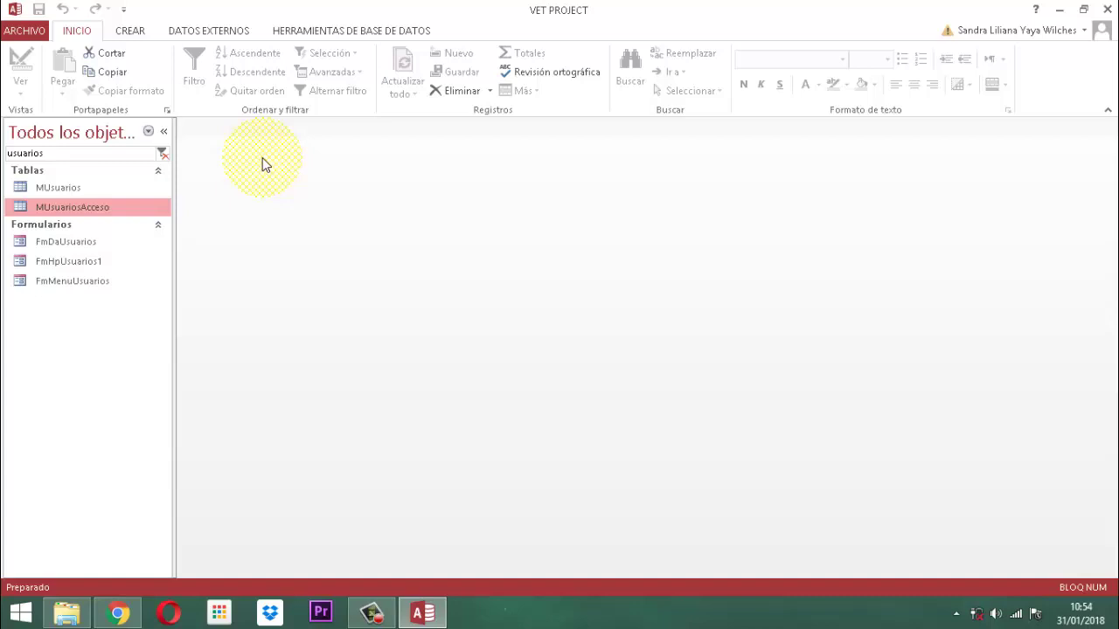
# - Create a blank form and save it as PANEL INGRESO
pyautogui.click(129, 33)
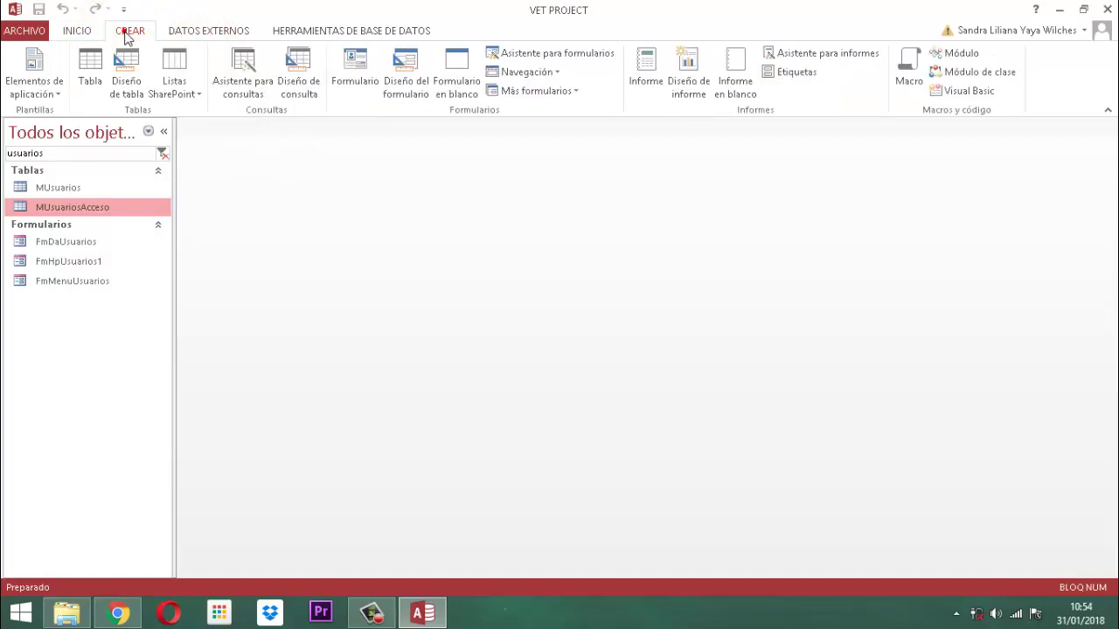
pyautogui.click(461, 81)
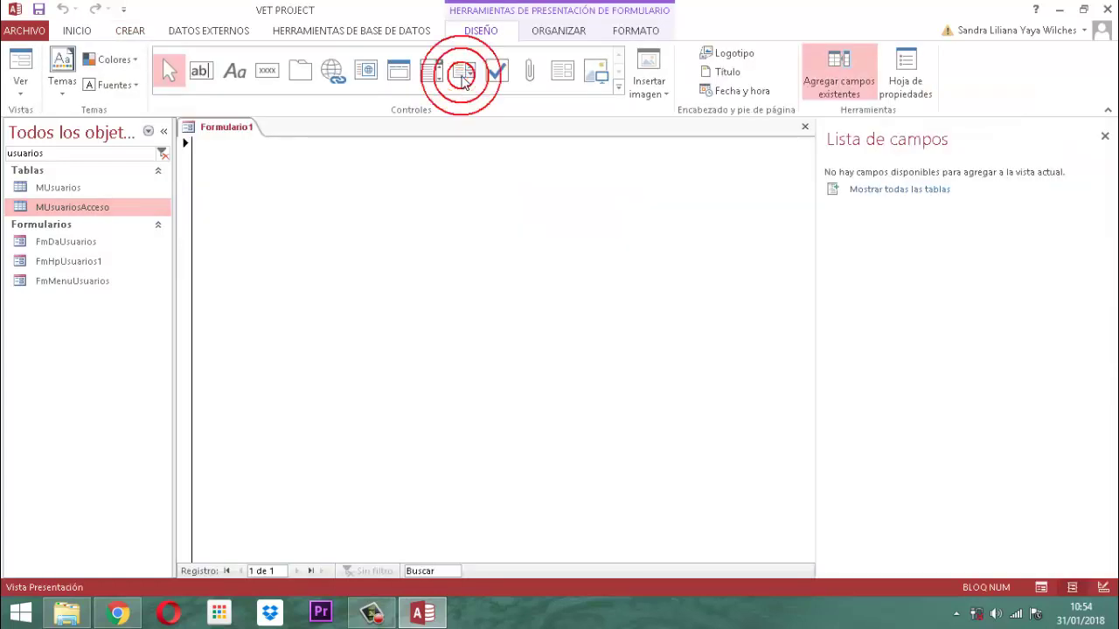
pyautogui.rightClick(223, 132)
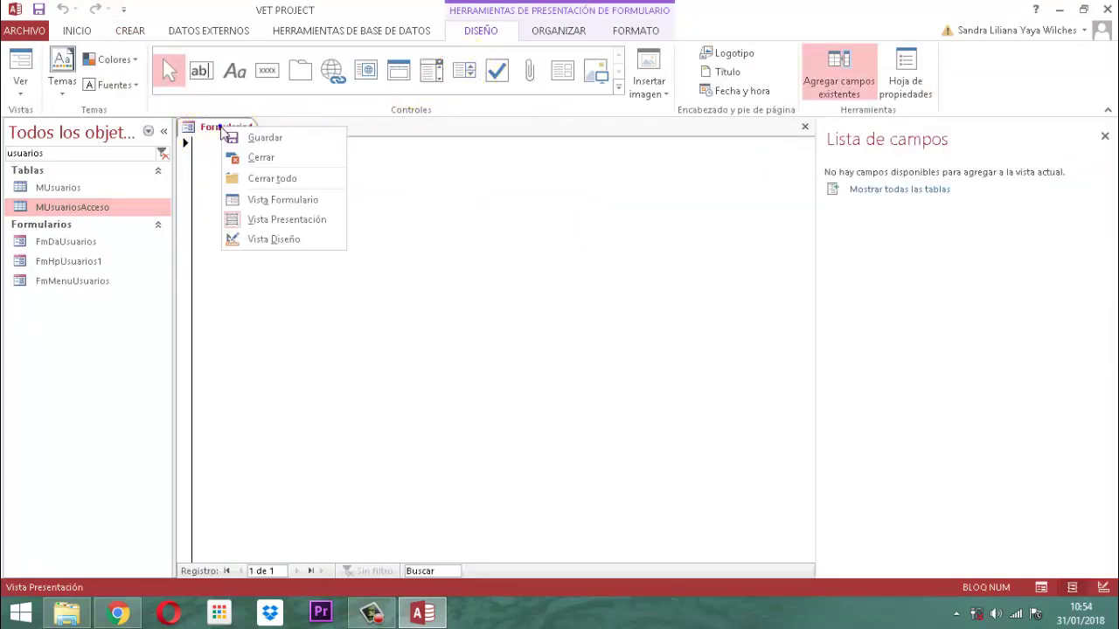
pyautogui.click(262, 136)
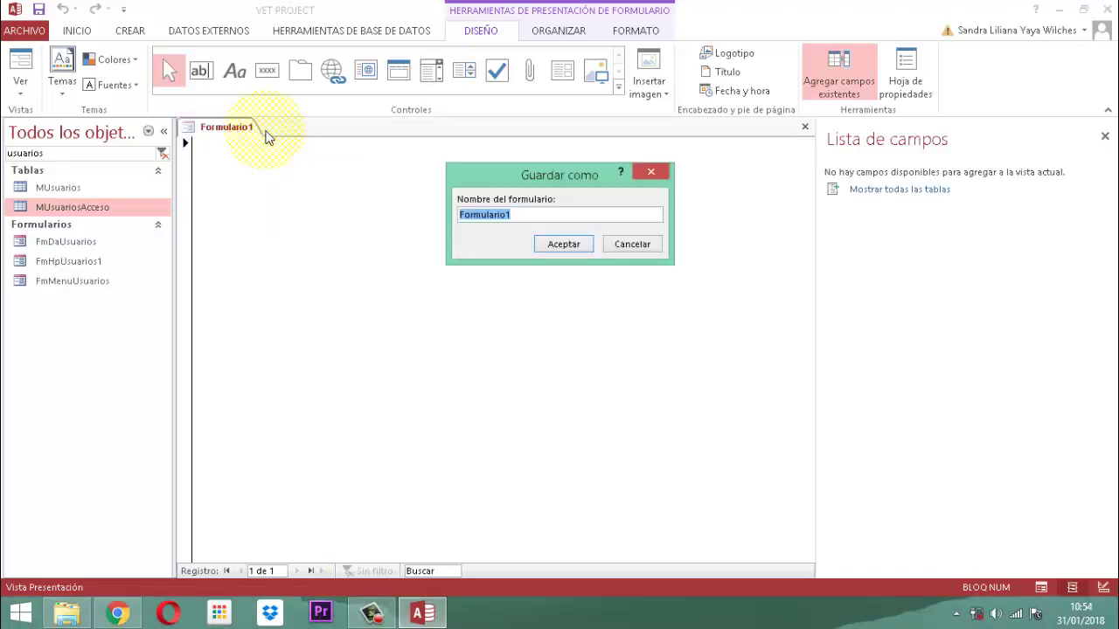
pyautogui.press('capslock')
pyautogui.write('PANEL INGRESO')
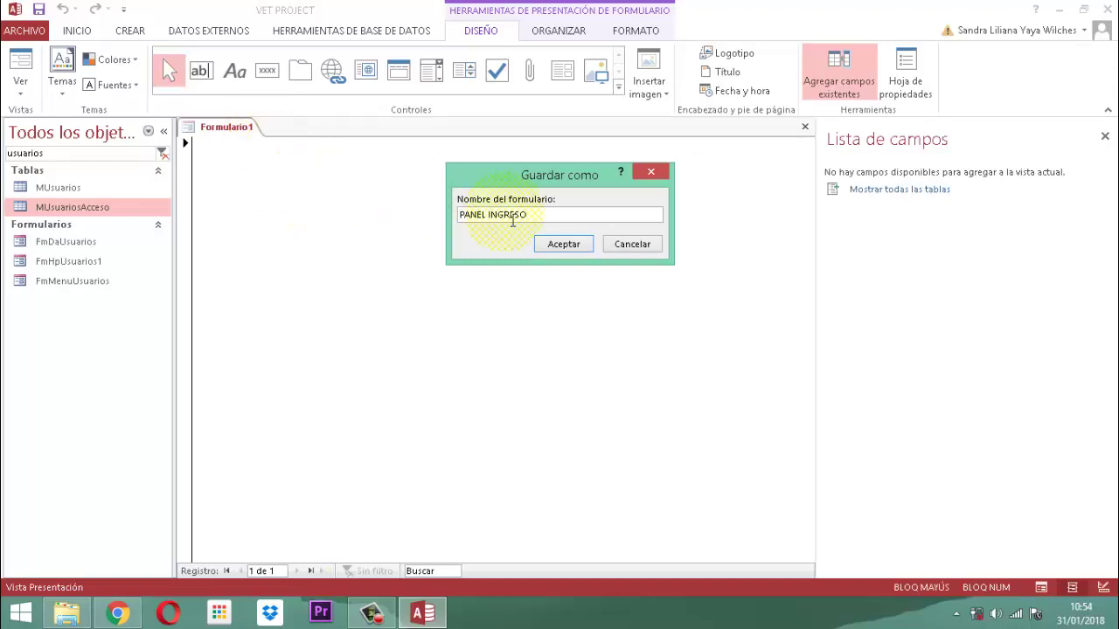
pyautogui.click(556, 244)
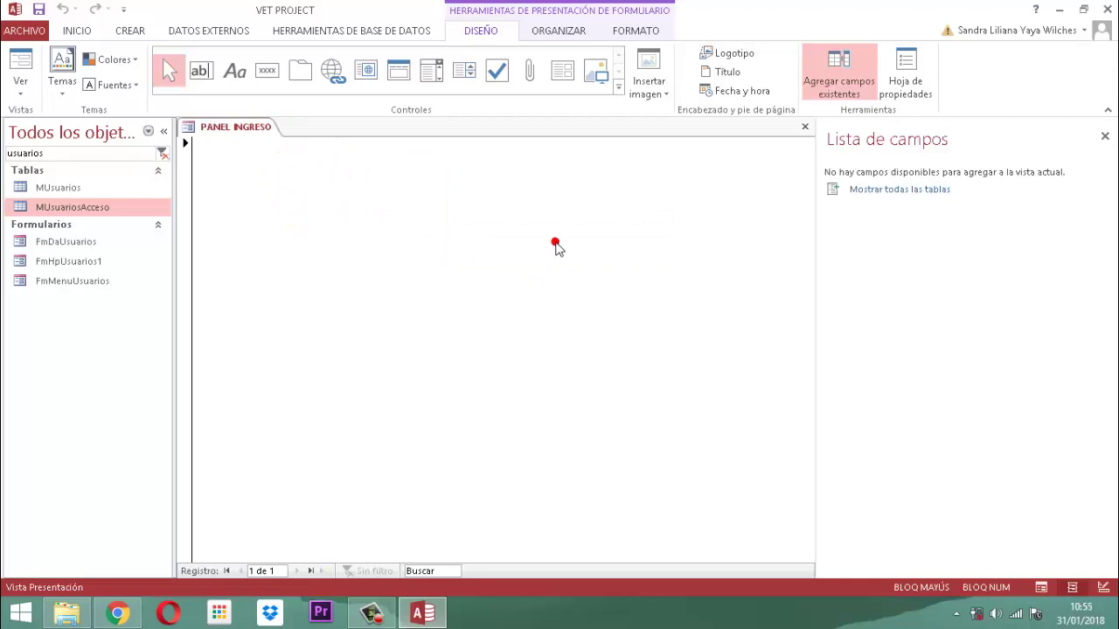
pyautogui.click(555, 245)
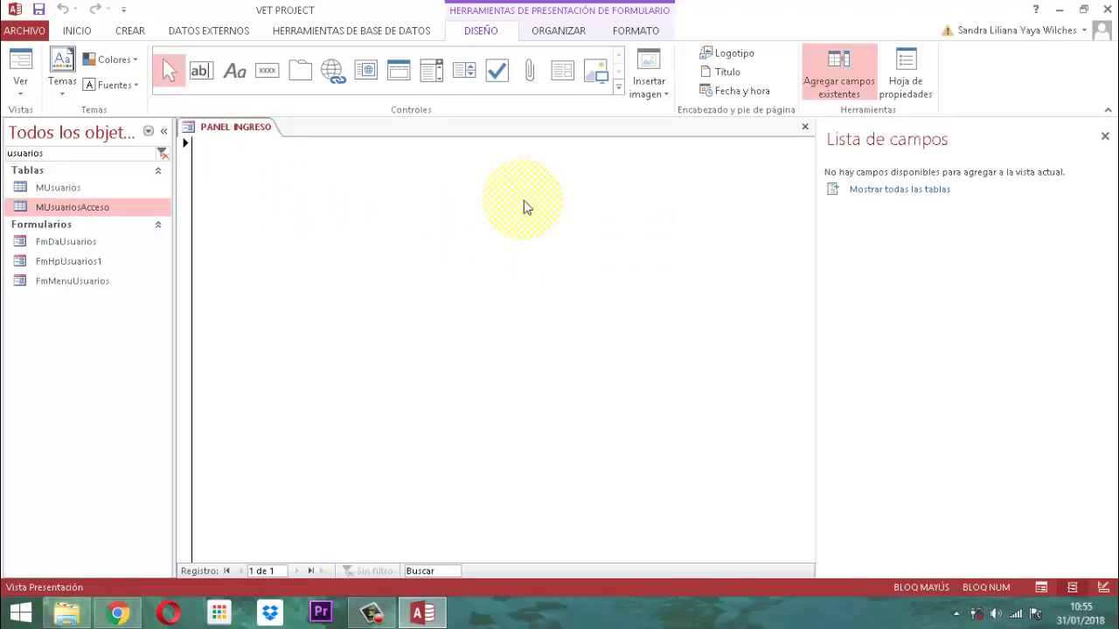
# - Switch the PANEL INGRESO form to Design view and close the field list
pyautogui.rightClick(259, 127)
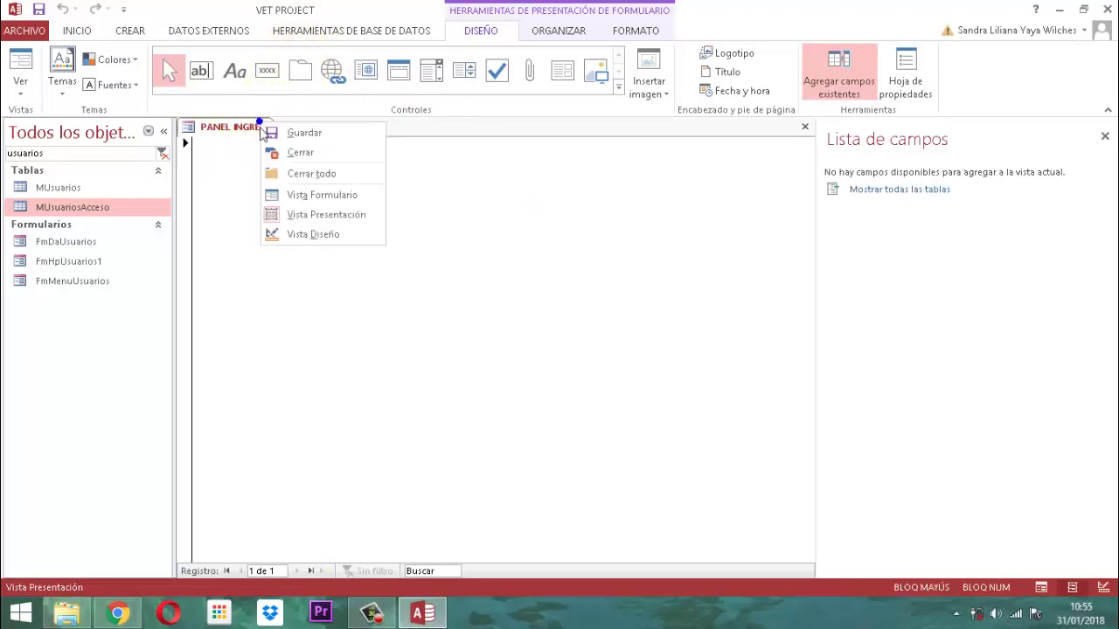
pyautogui.click(315, 233)
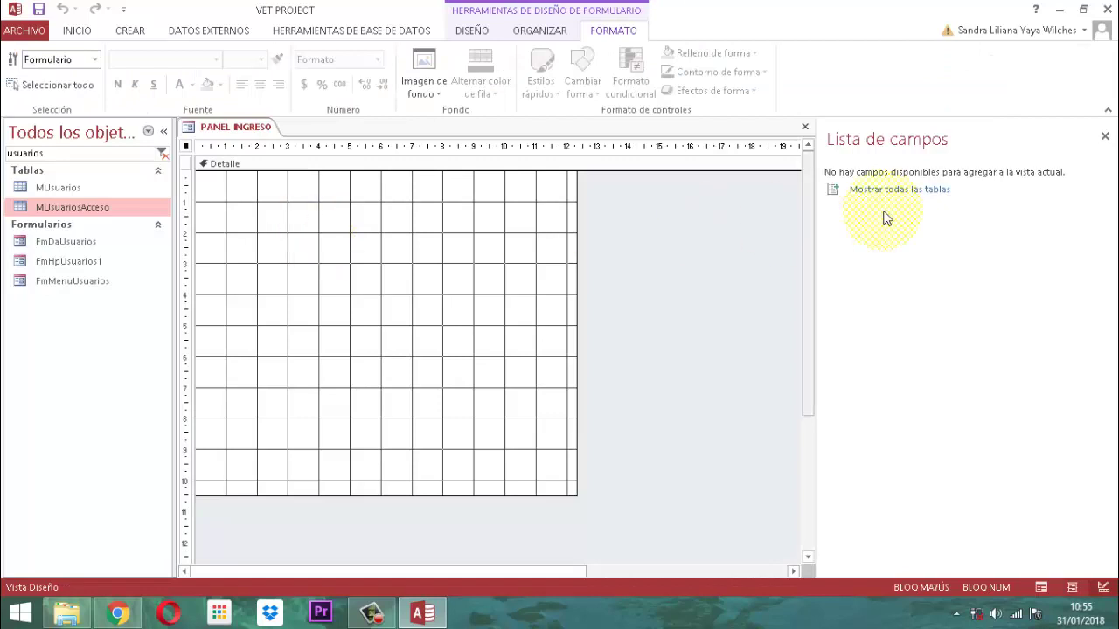
pyautogui.click(1105, 136)
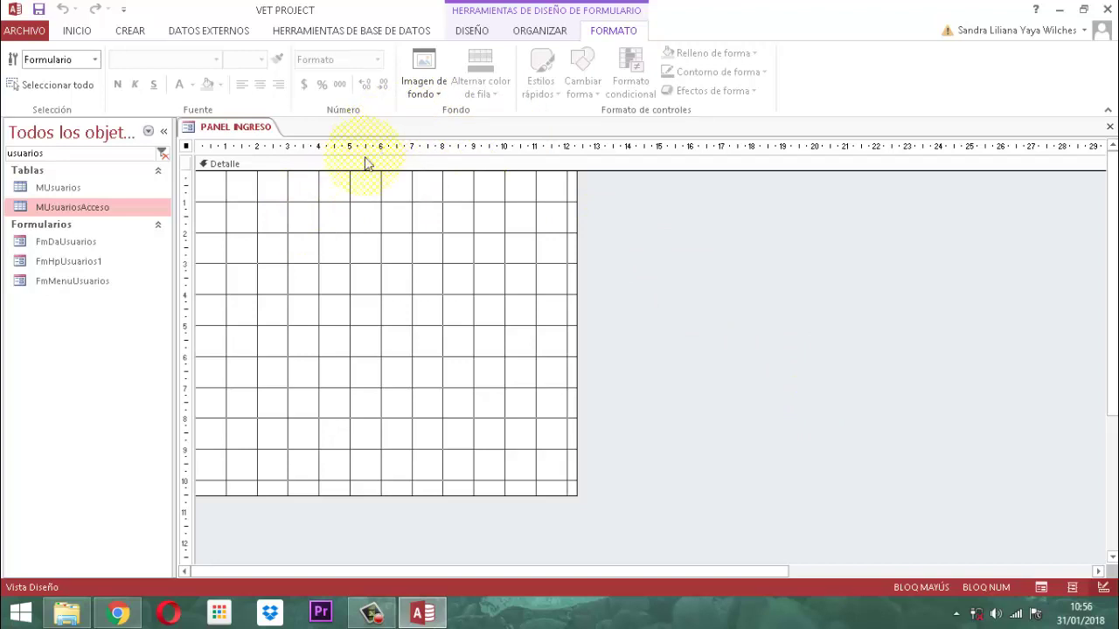
# - Add a title to the form header and remove the control layout that holds it
pyautogui.click(470, 33)
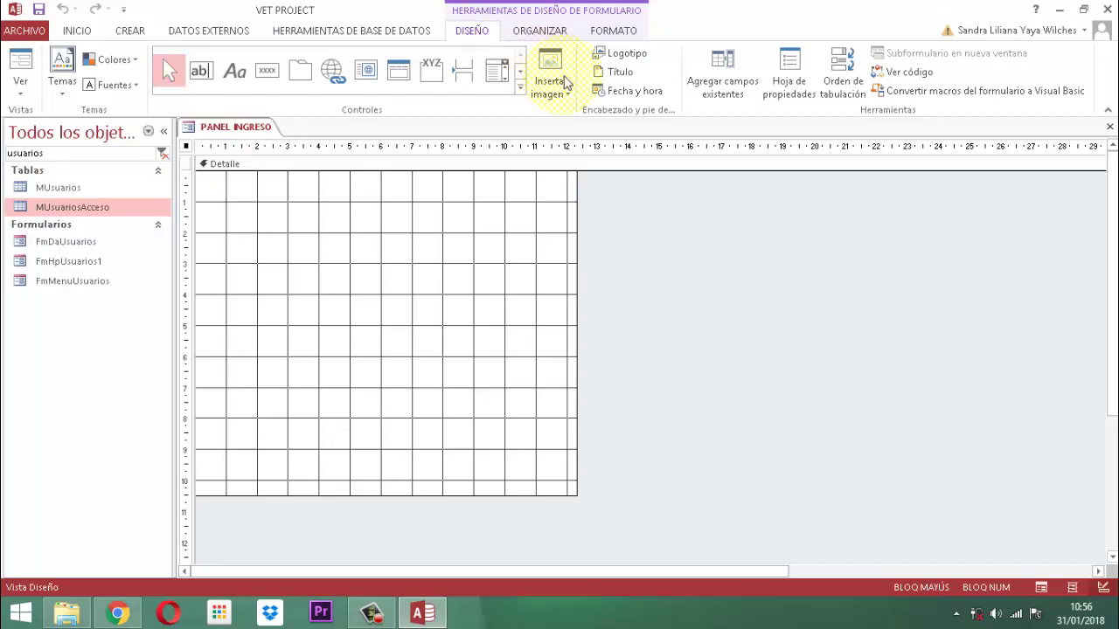
pyautogui.click(619, 71)
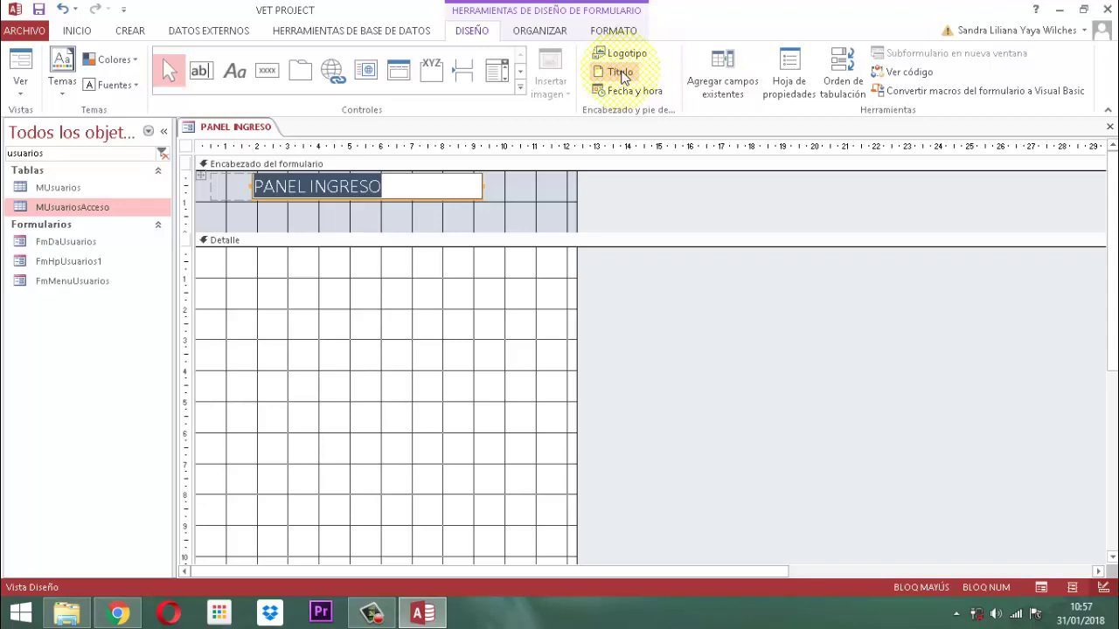
pyautogui.click(611, 212)
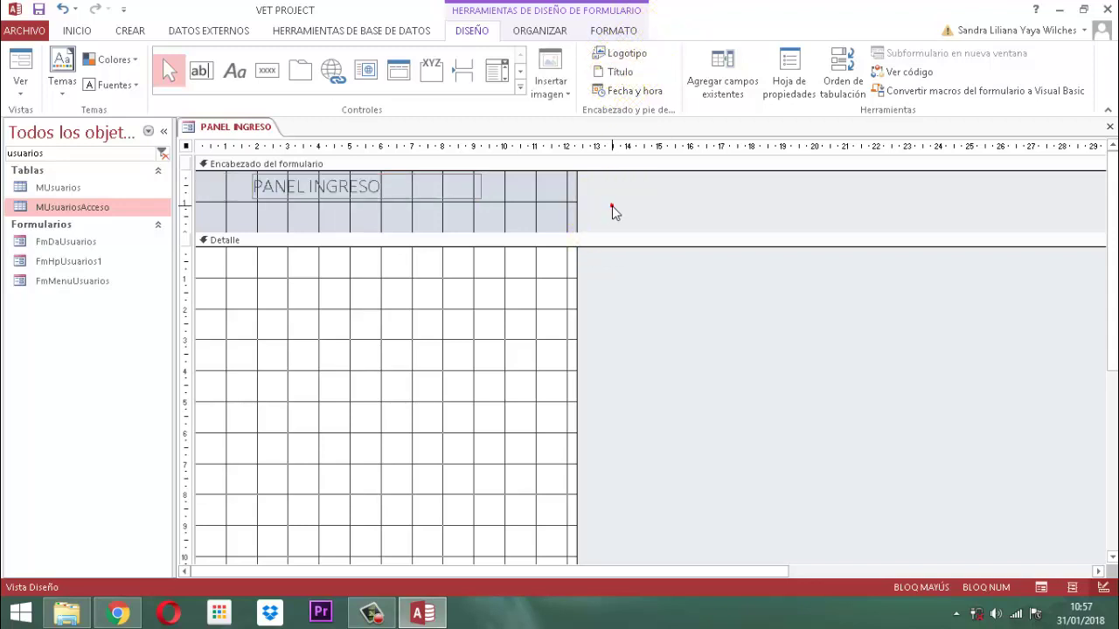
pyautogui.moveTo(611, 205); pyautogui.dragTo(210, 184)
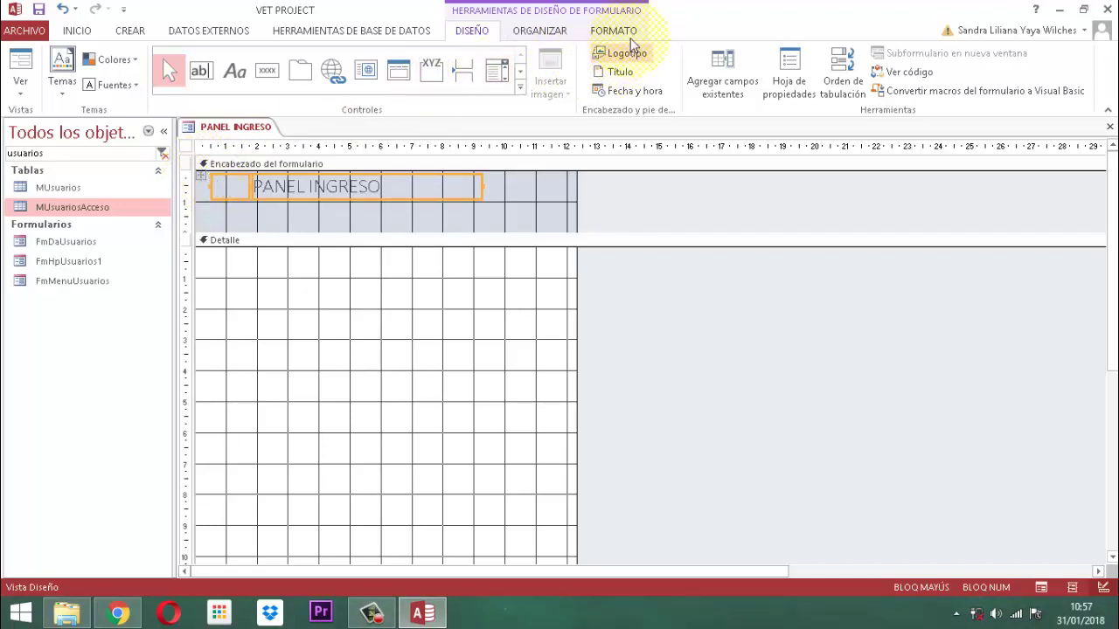
pyautogui.click(544, 33)
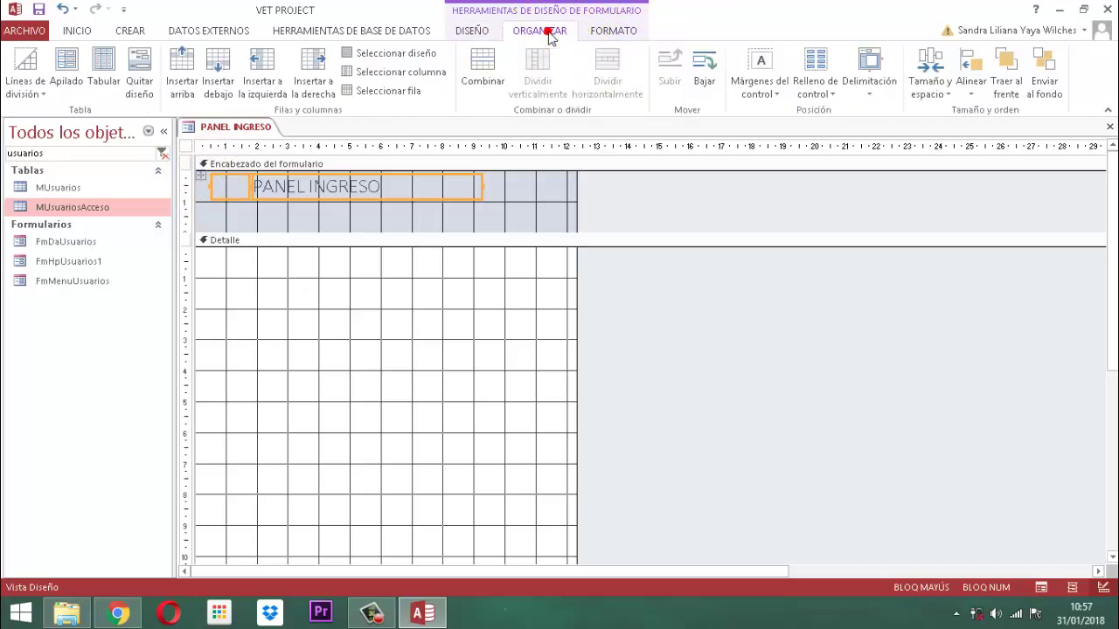
pyautogui.click(144, 77)
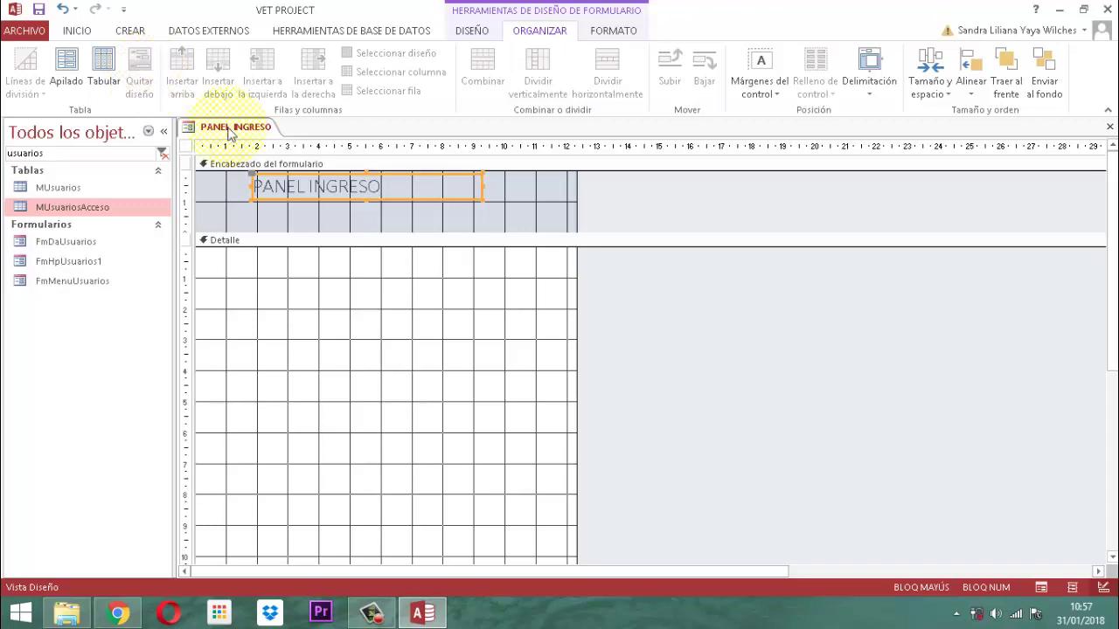
# - Set the header title's font to Arial Black at size 14
pyautogui.click(605, 35)
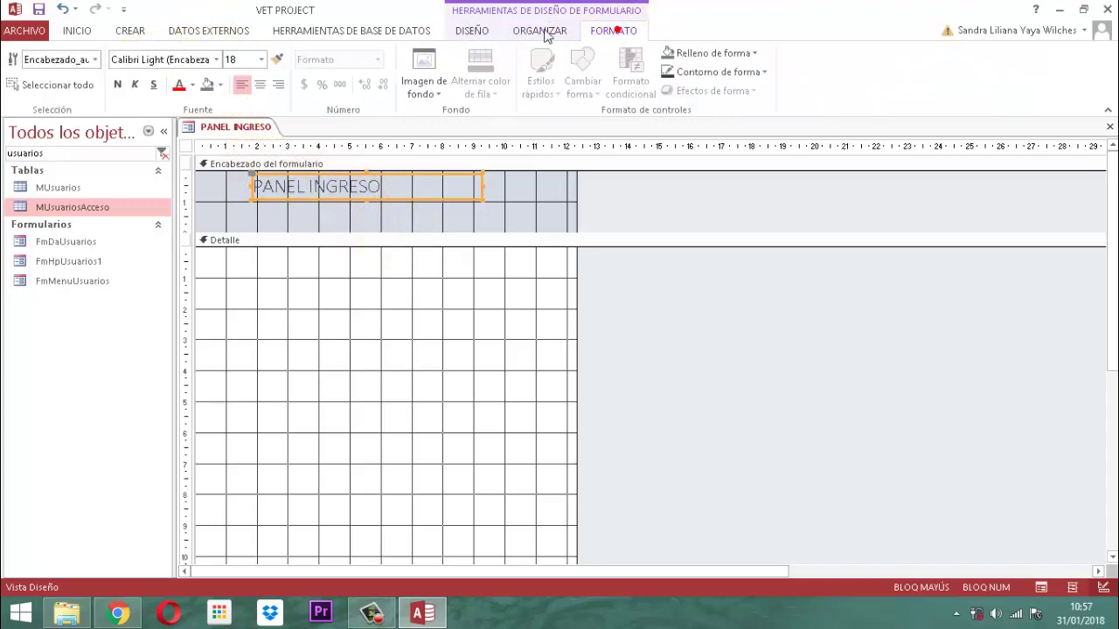
pyautogui.click(263, 61)
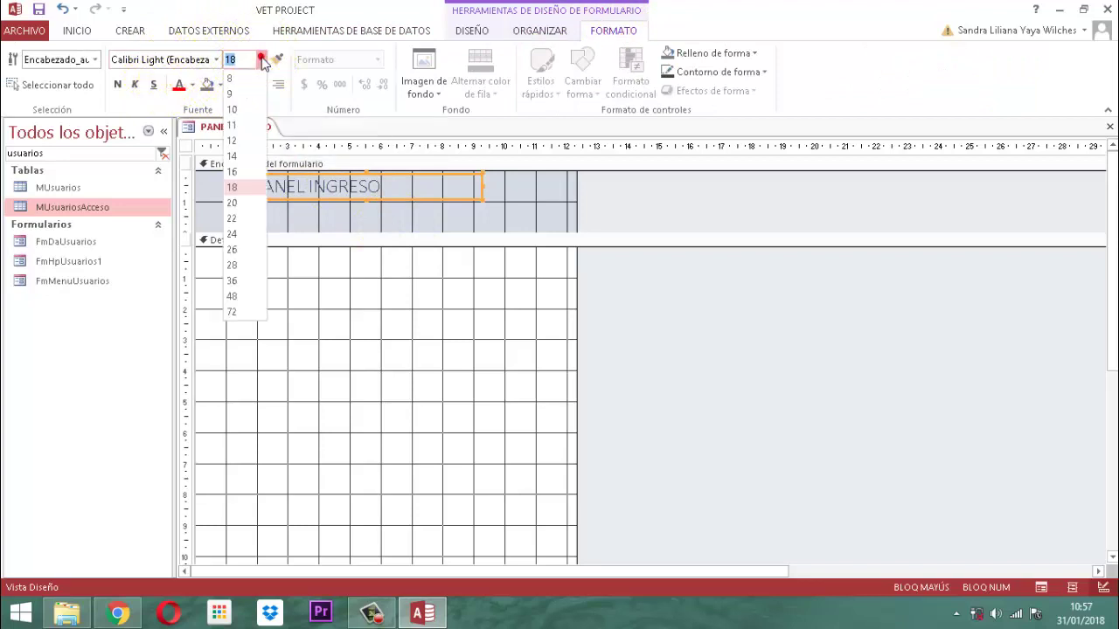
pyautogui.click(255, 158)
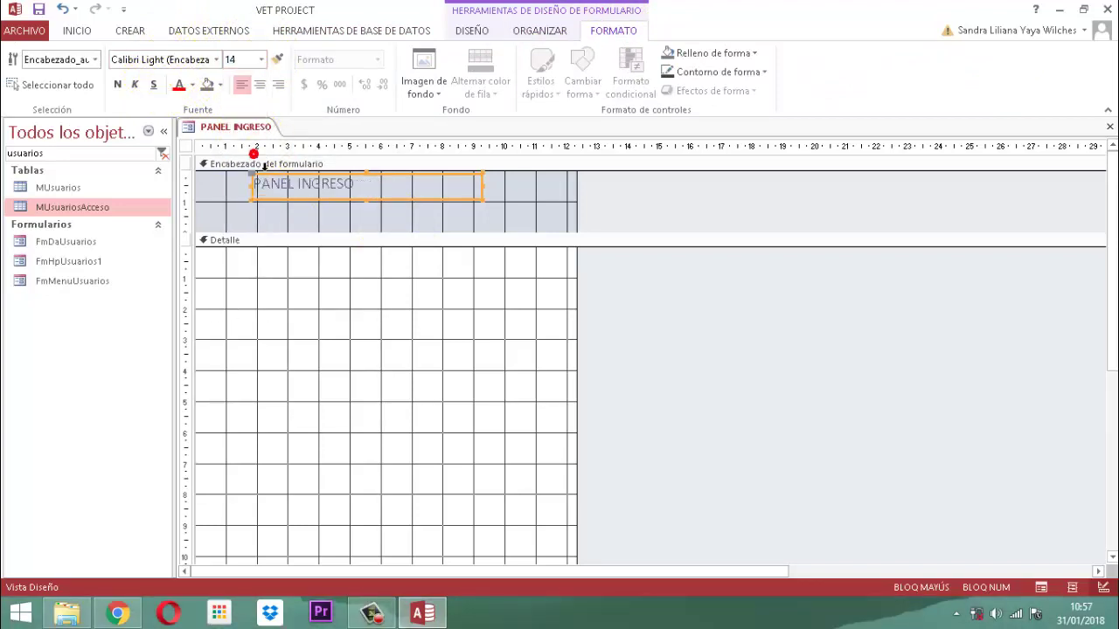
pyautogui.click(217, 60)
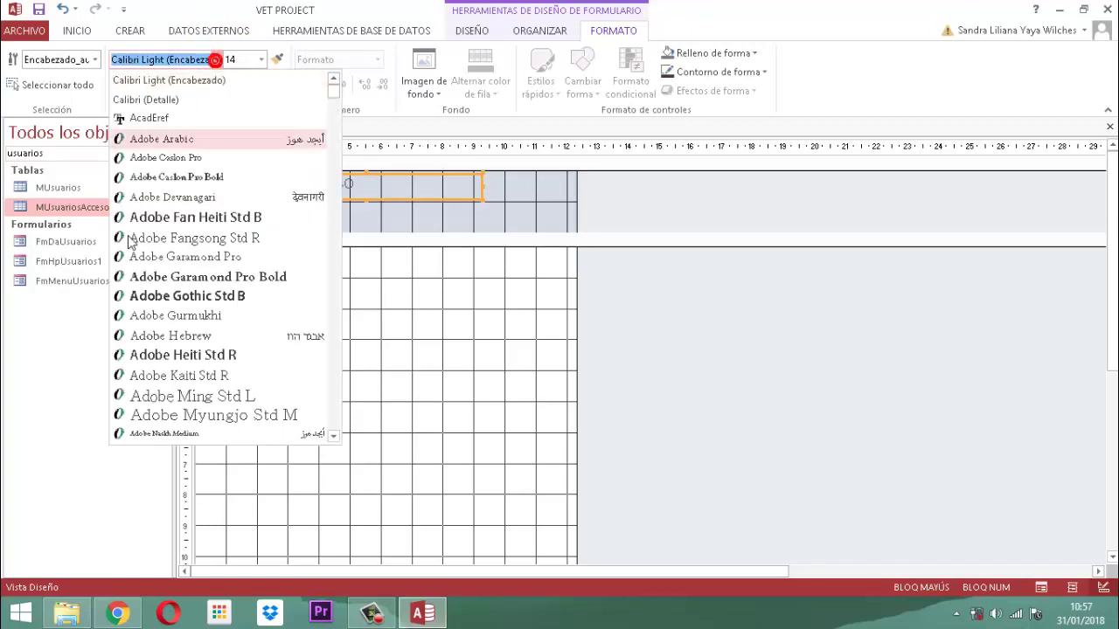
pyautogui.scroll(-3, 121, 255)
pyautogui.scroll(-3, 120, 255)
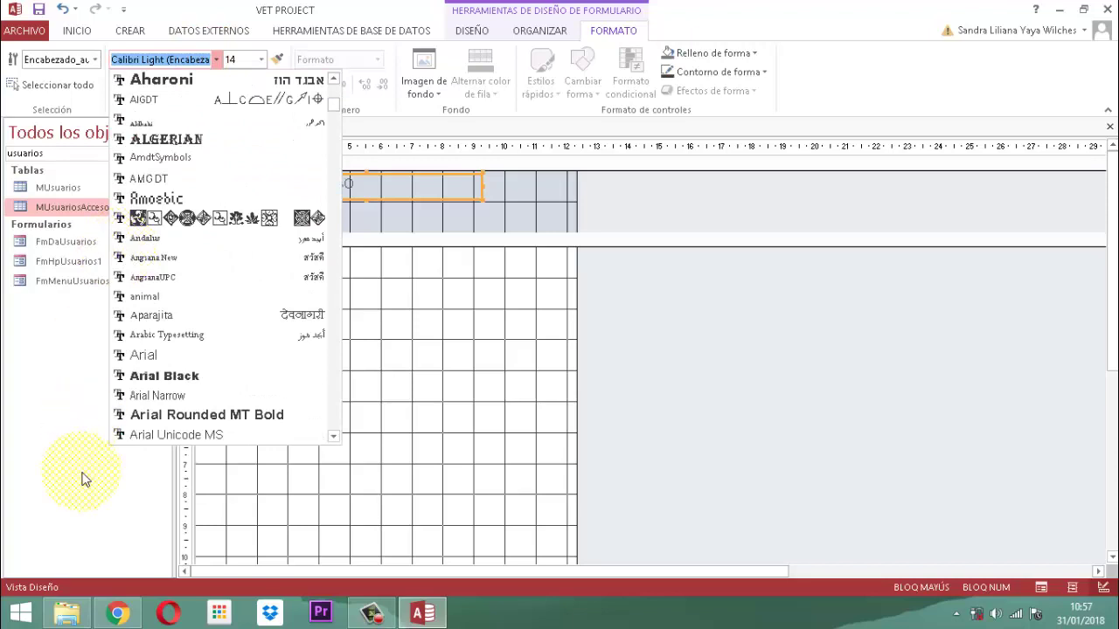
pyautogui.click(157, 376)
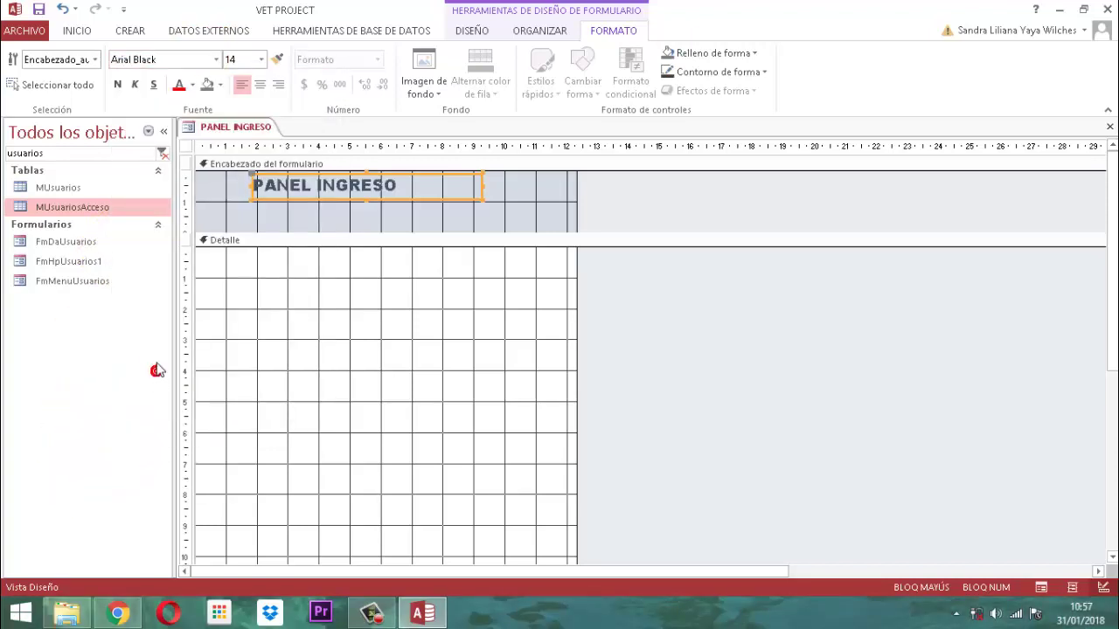
# - Color the header title's text black and center it within its label
pyautogui.click(192, 84)
pyautogui.click(194, 145)
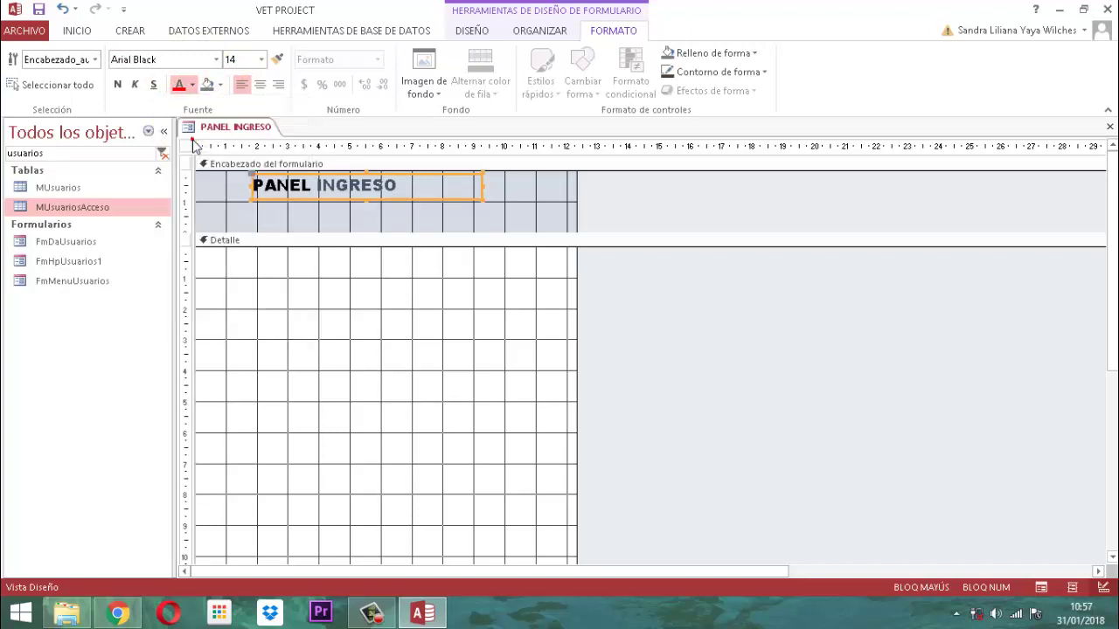
pyautogui.click(699, 328)
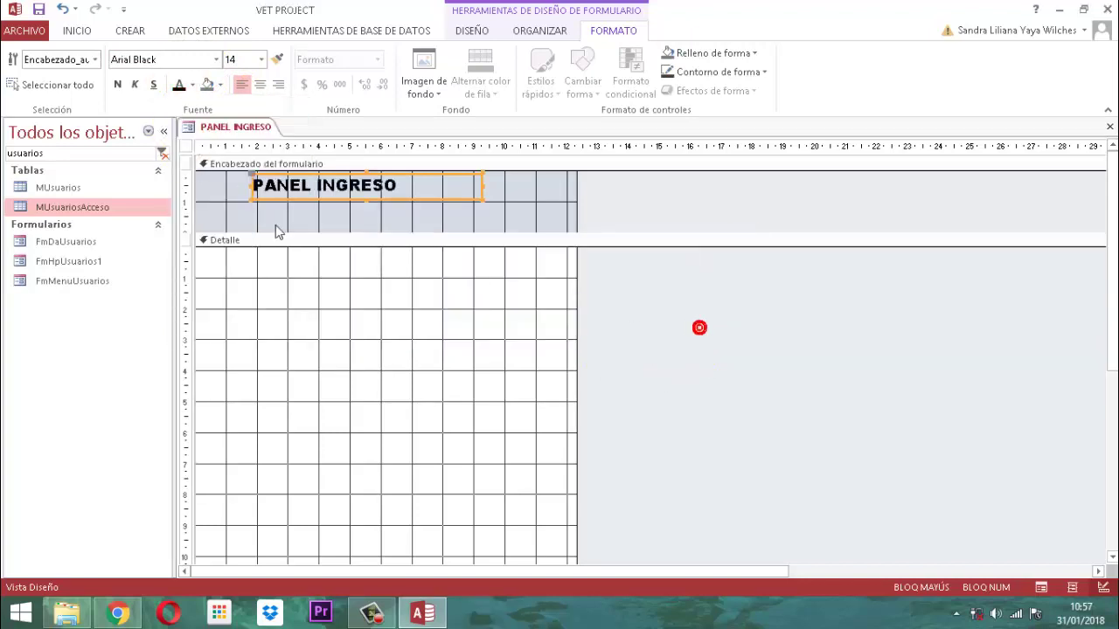
pyautogui.click(260, 85)
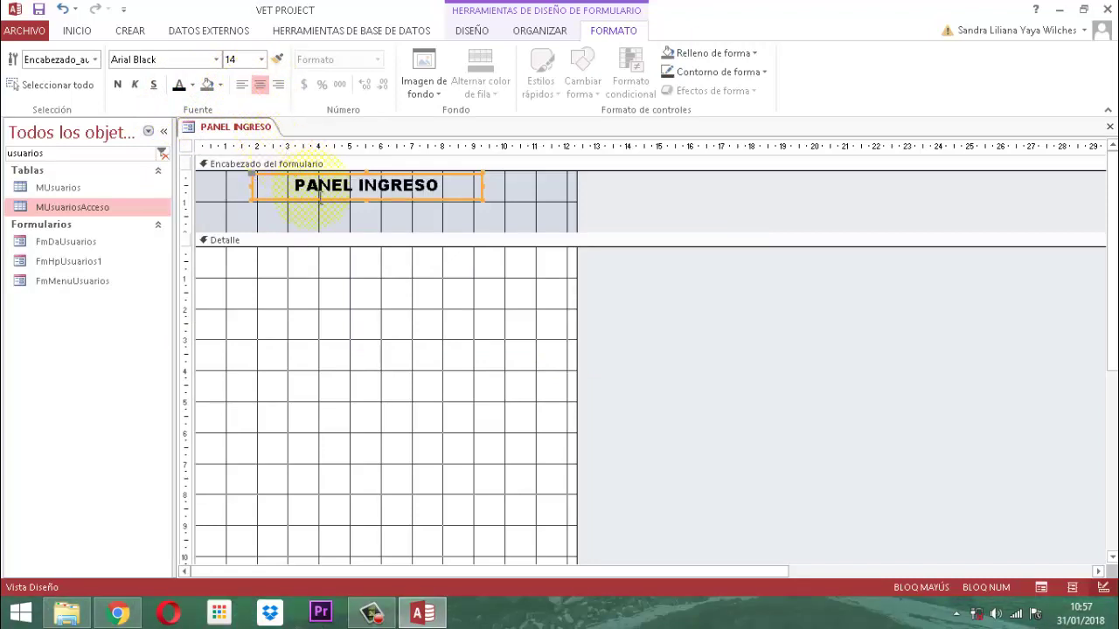
# - Extend the header title to read PANEL INGRESO PARA USUARIOS
pyautogui.click(467, 194)
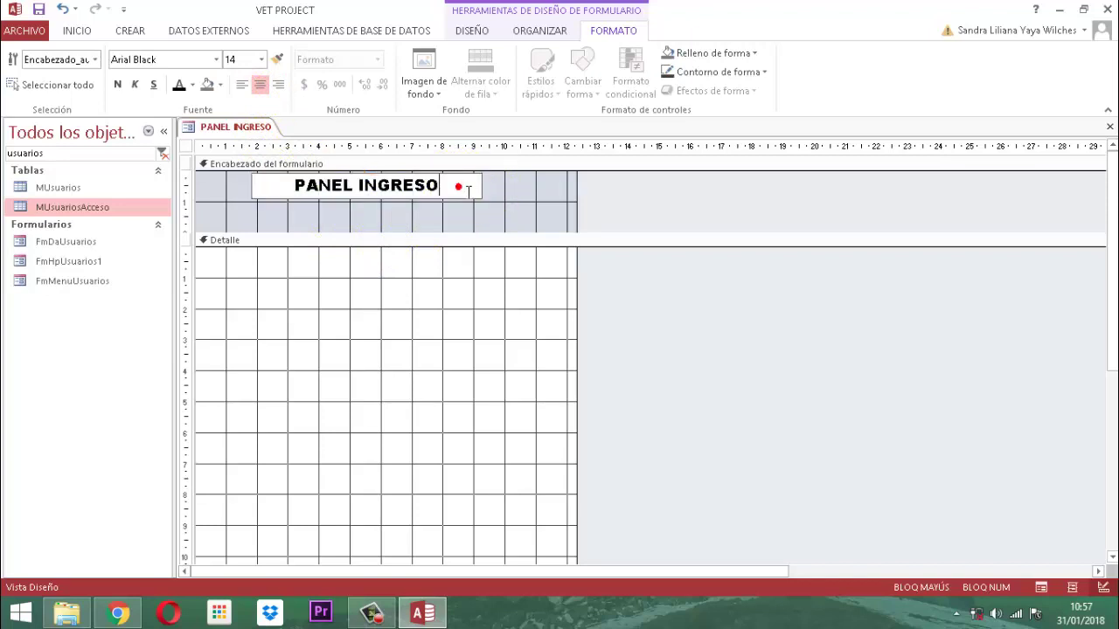
pyautogui.write('PARA ')
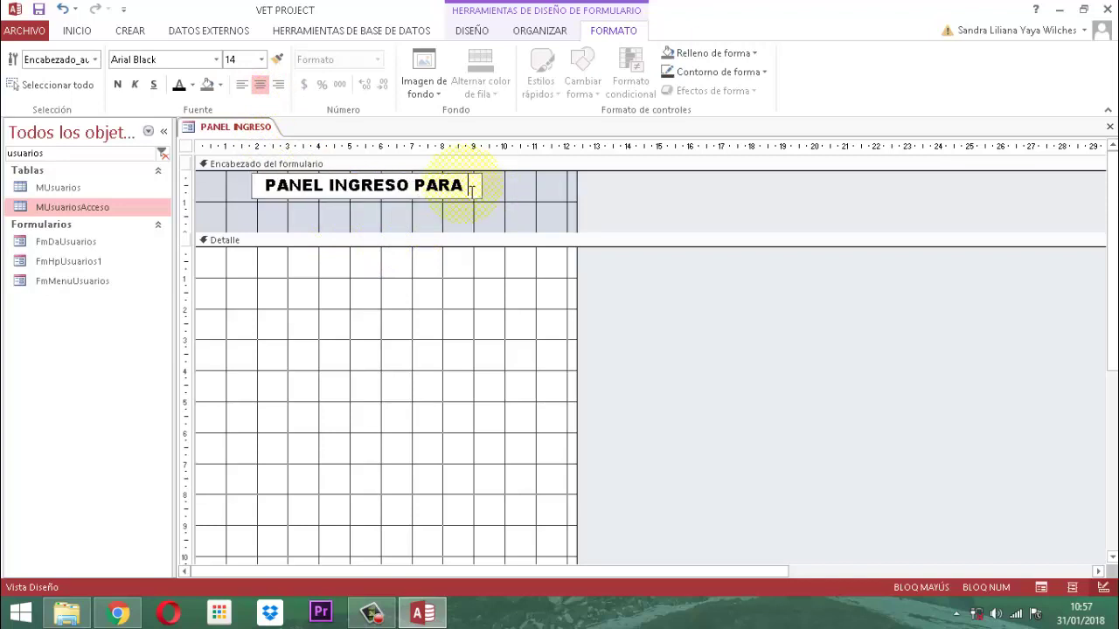
pyautogui.write('USUARIOS')
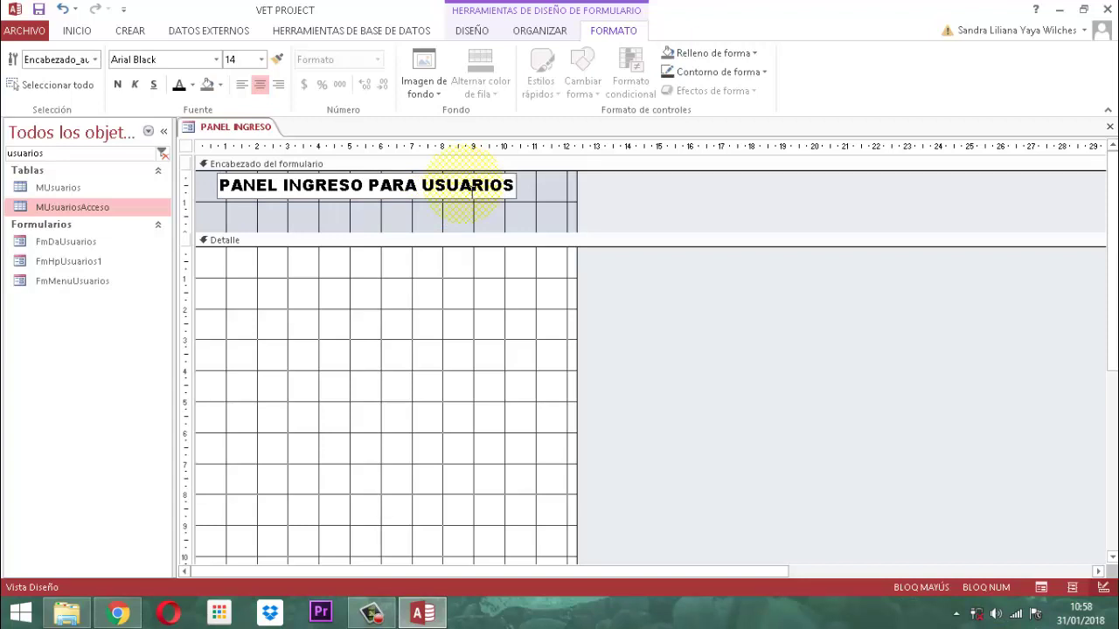
pyautogui.click(732, 232)
# - Nudge the title label slightly to the right so it sits centered across the form header
pyautogui.click(497, 200)
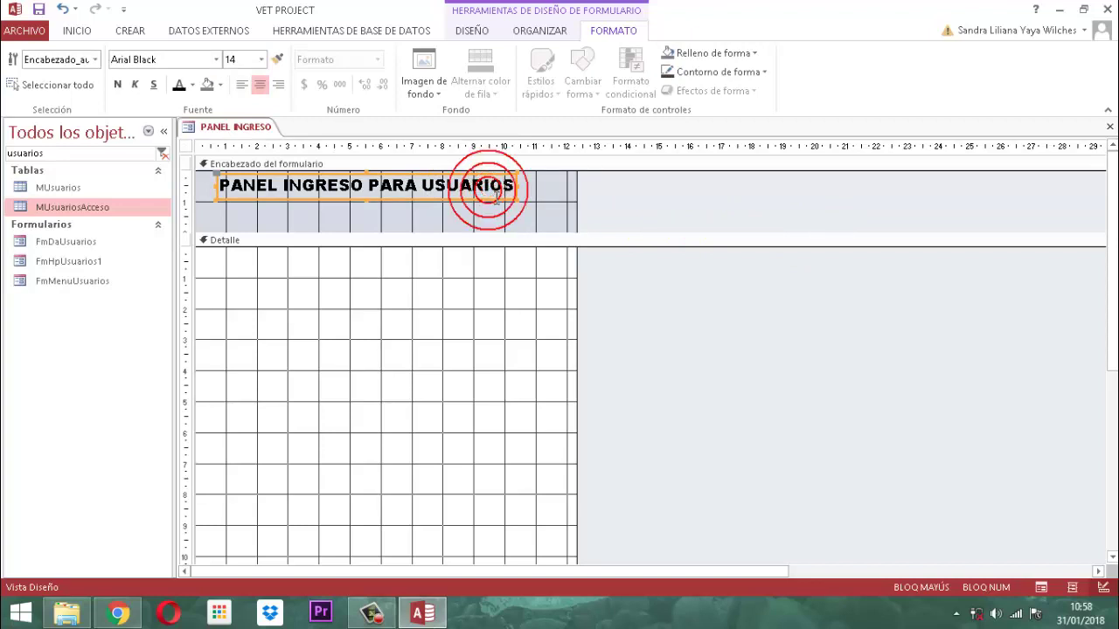
pyautogui.press('Right')
pyautogui.press('Right')
pyautogui.press('Right')
pyautogui.press('Right')
pyautogui.press('Right')
pyautogui.press('Right')
pyautogui.press('Right')
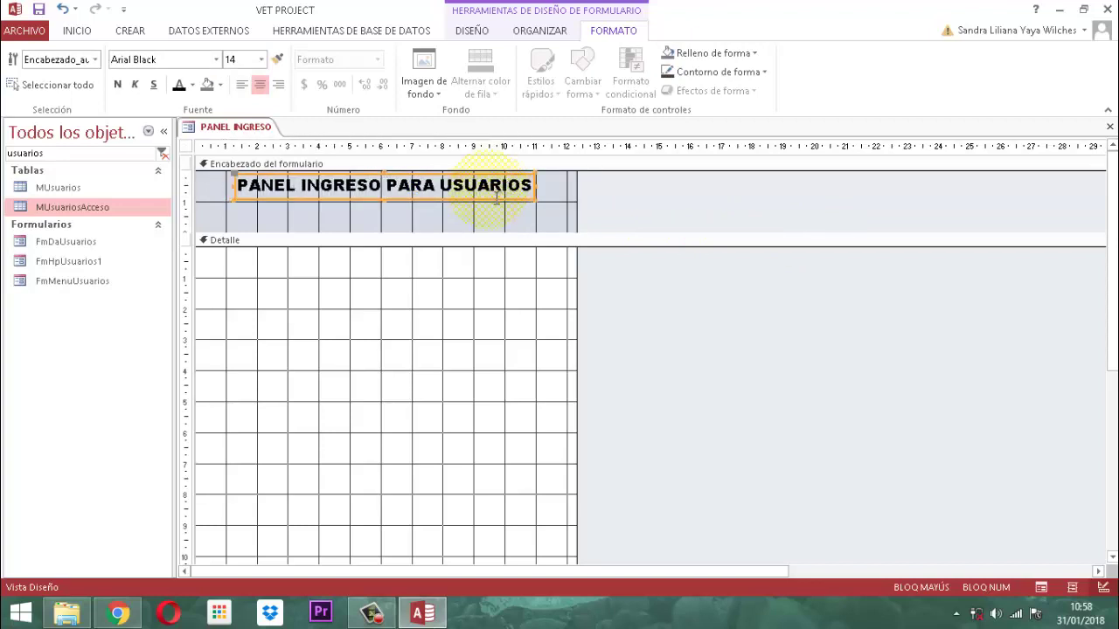
pyautogui.click(725, 204)
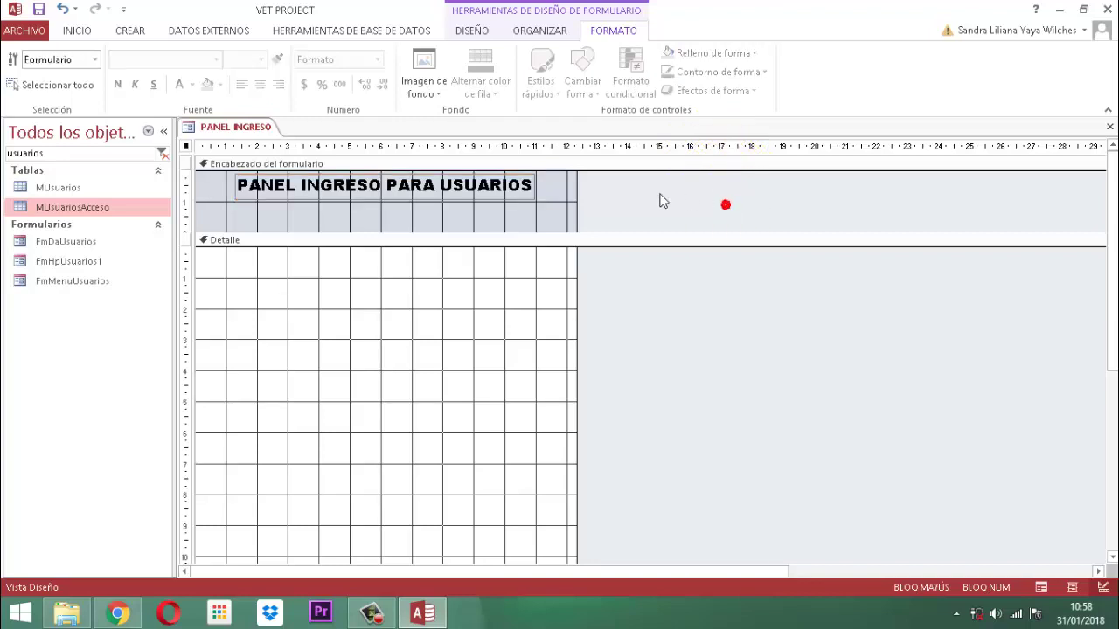
# - Fill the form header and the detail section with the standard light green color
pyautogui.click(441, 213)
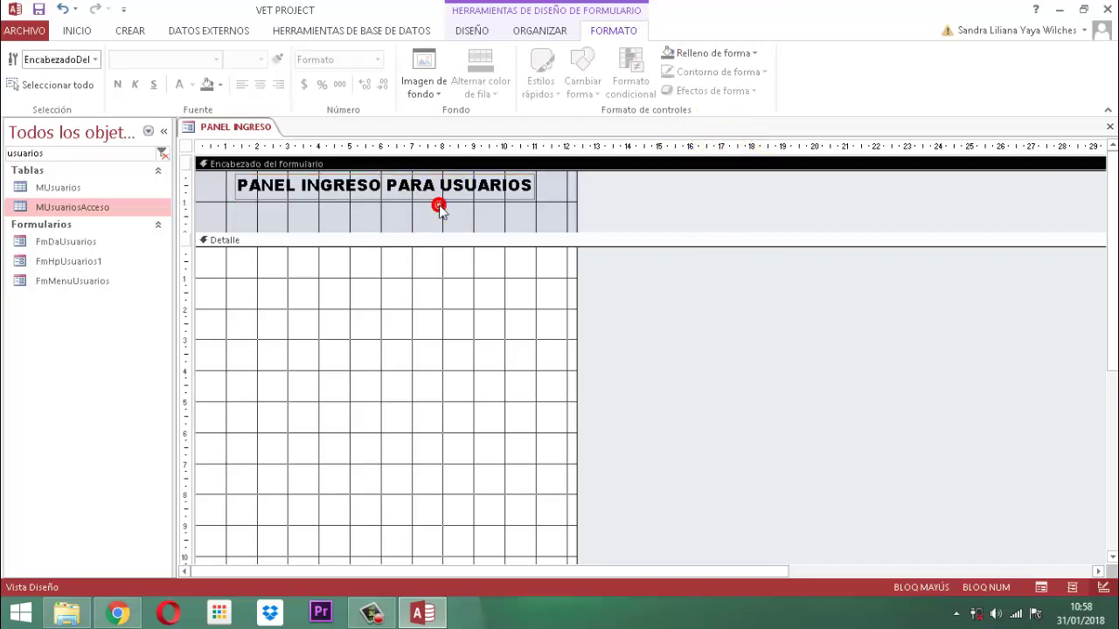
pyautogui.click(220, 86)
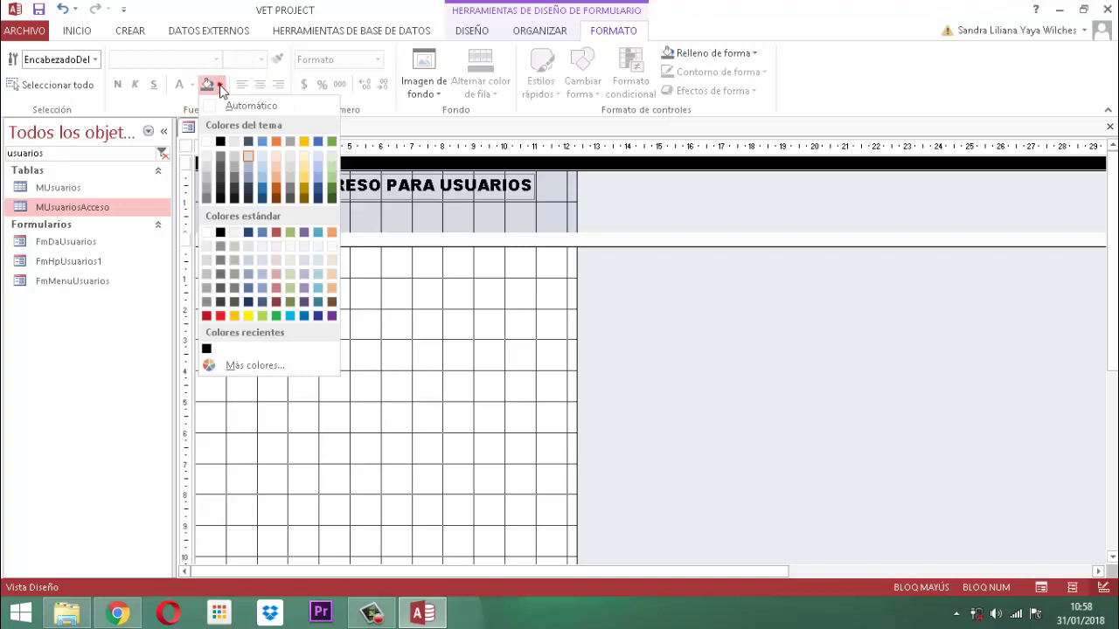
pyautogui.click(264, 316)
pyautogui.click(342, 297)
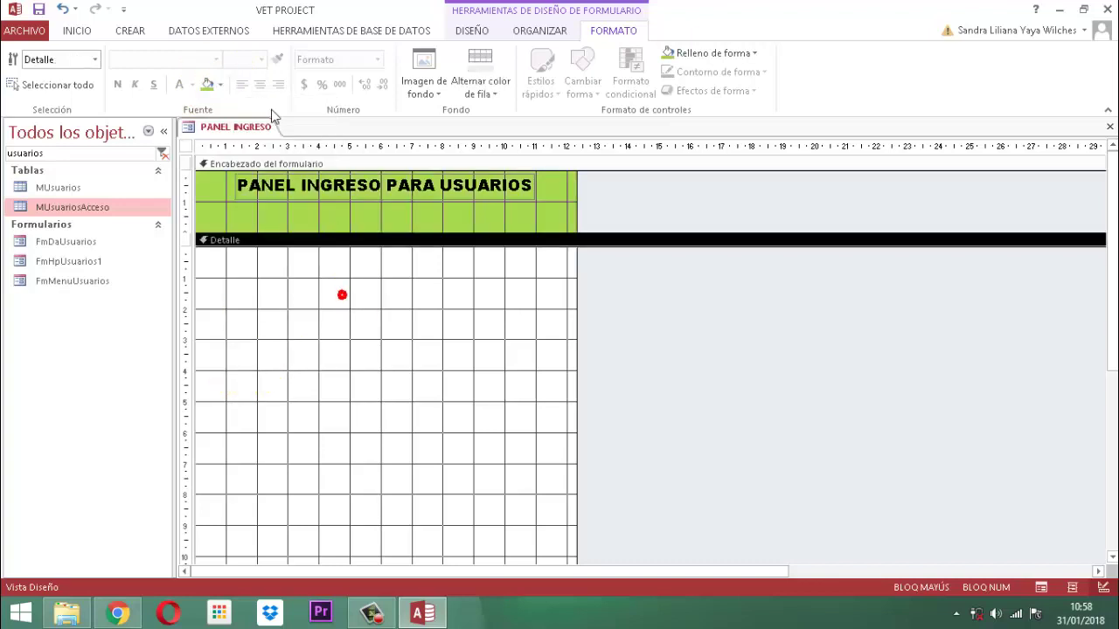
pyautogui.click(206, 85)
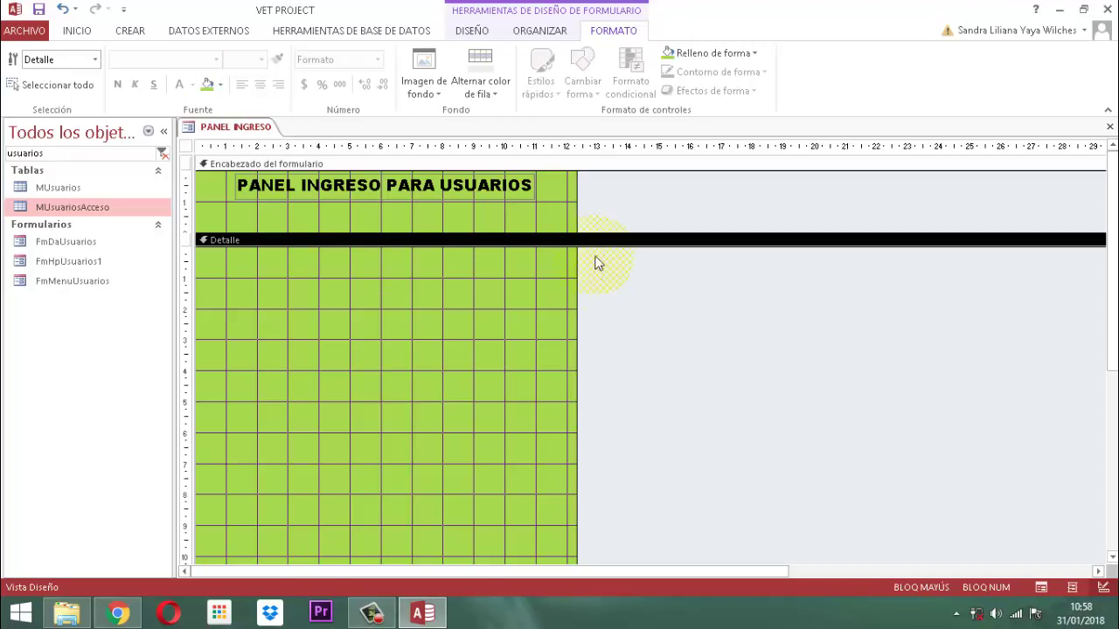
# - Reduce the height of the form header and fill the form footer with the same light green
pyautogui.moveTo(600, 239); pyautogui.dragTo(606, 210)
pyautogui.scroll(-2, 674, 455)
pyautogui.moveTo(675, 455); pyautogui.dragTo(675, 455)
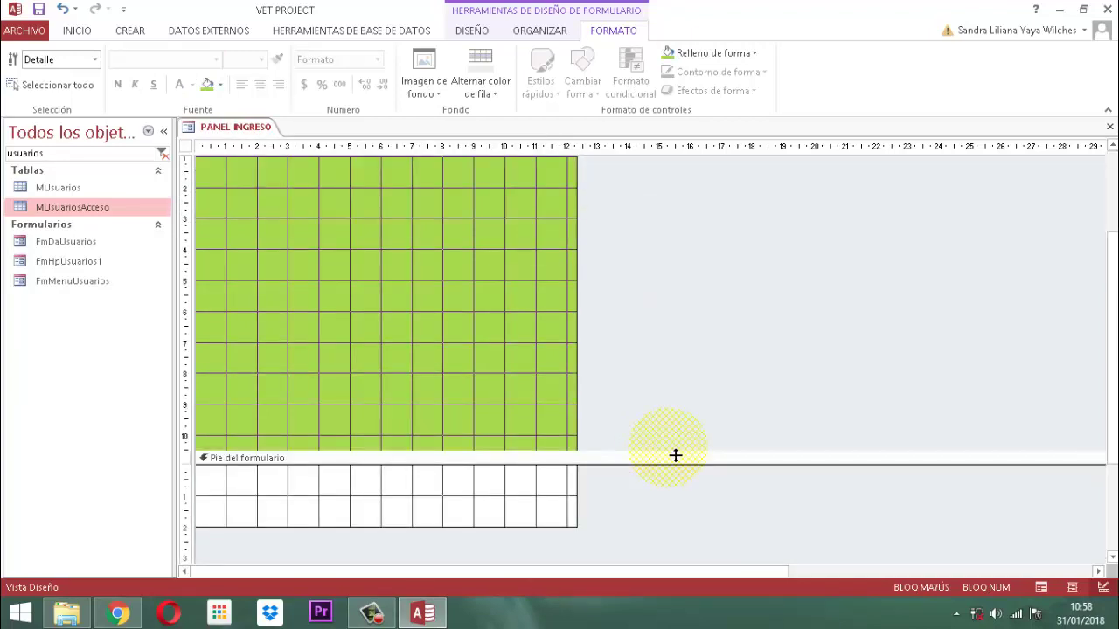
pyautogui.click(391, 494)
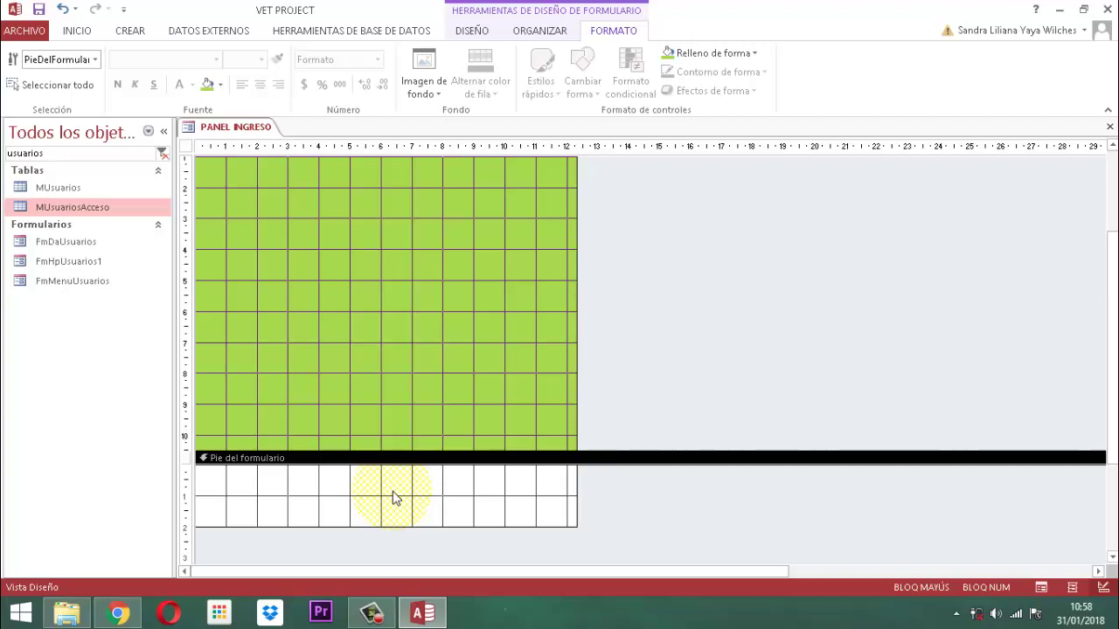
pyautogui.click(207, 85)
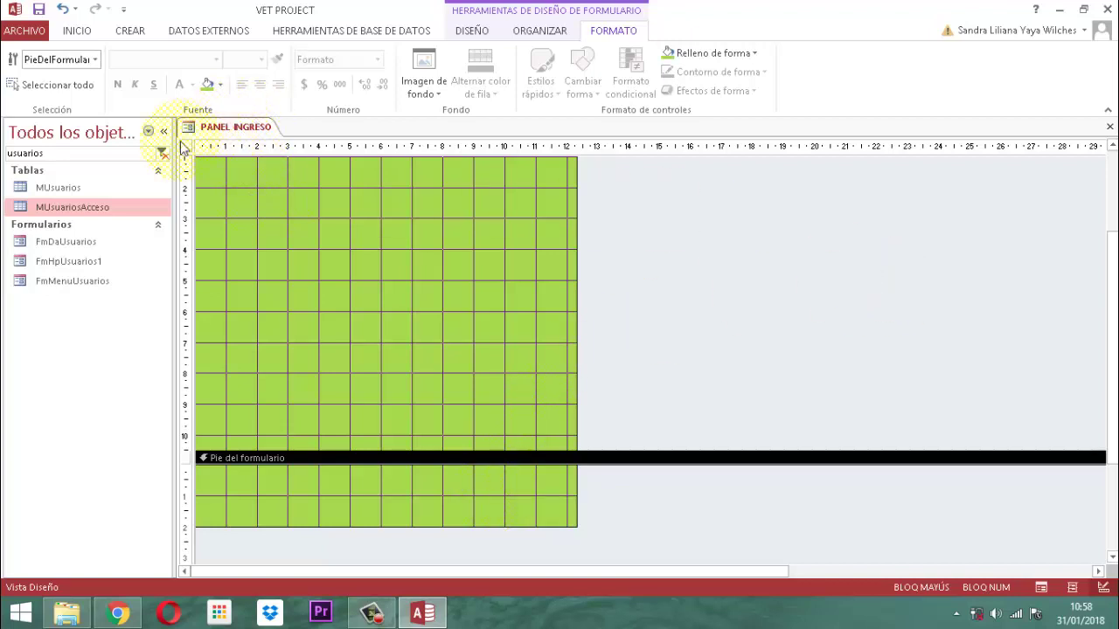
# - Open FmDaUsuarios in Design view and copy its unbound footer text box into the footer of PANEL INGRESO
pyautogui.click(44, 249)
pyautogui.rightClick(43, 249)
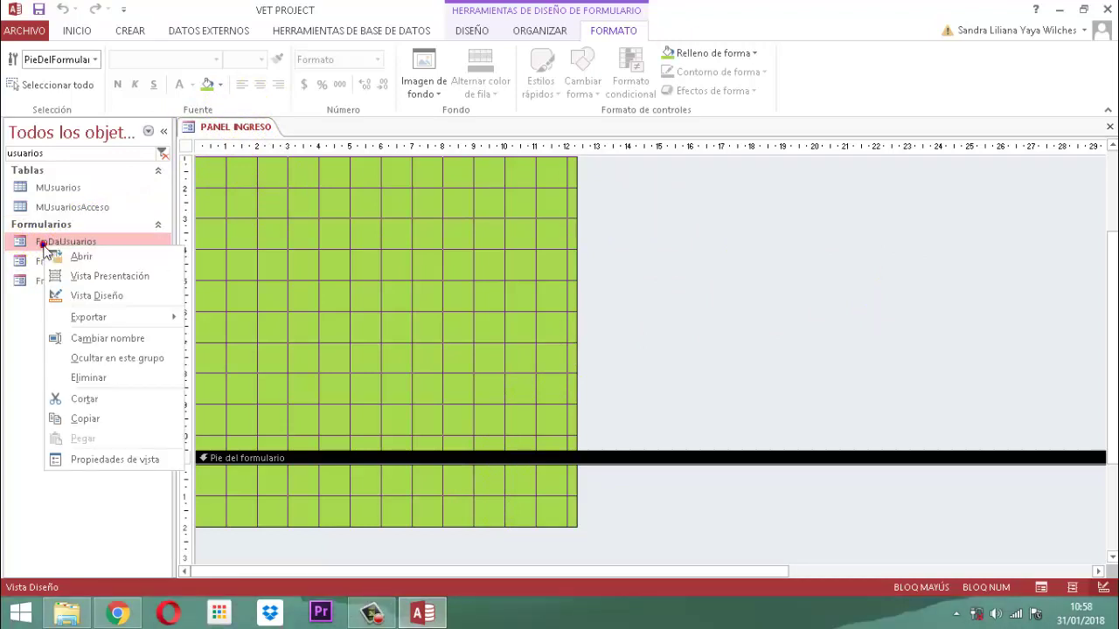
pyautogui.click(87, 299)
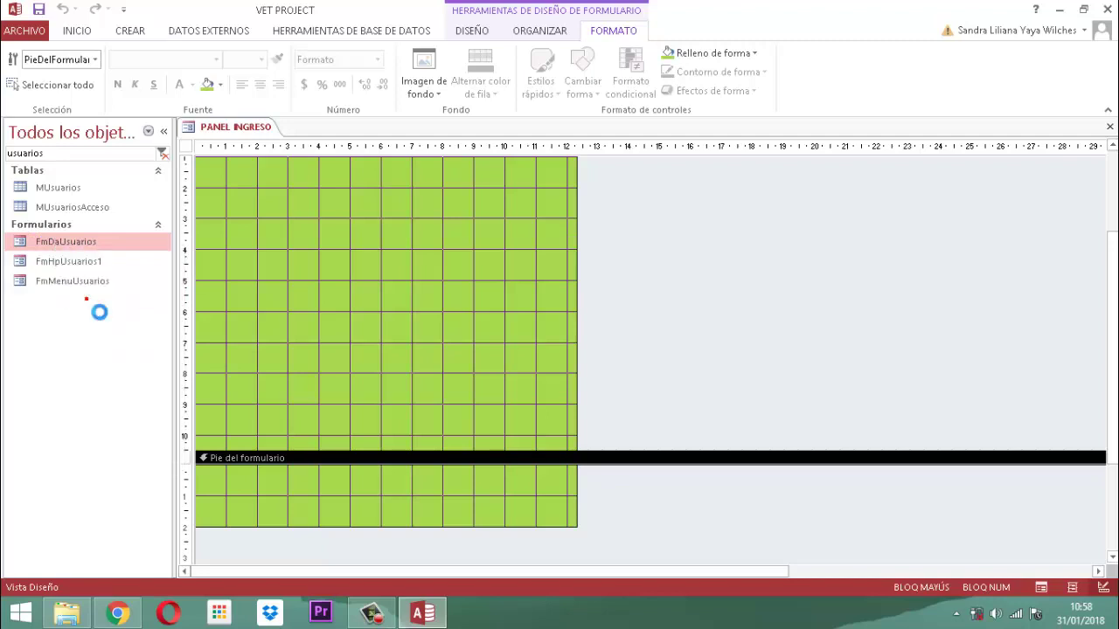
pyautogui.click(556, 507)
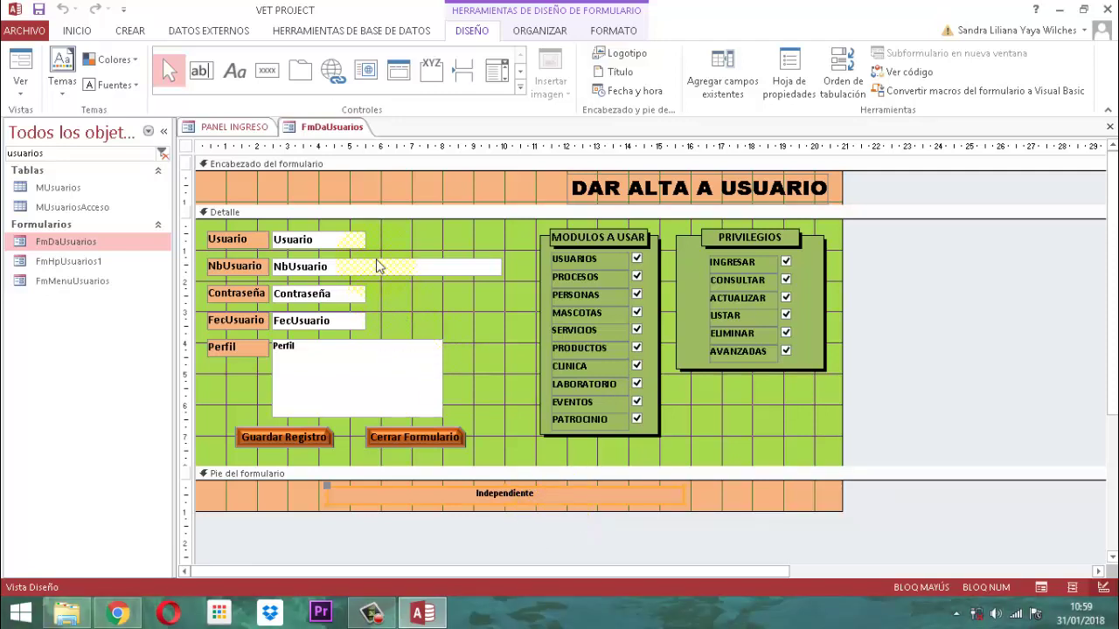
pyautogui.click(236, 128)
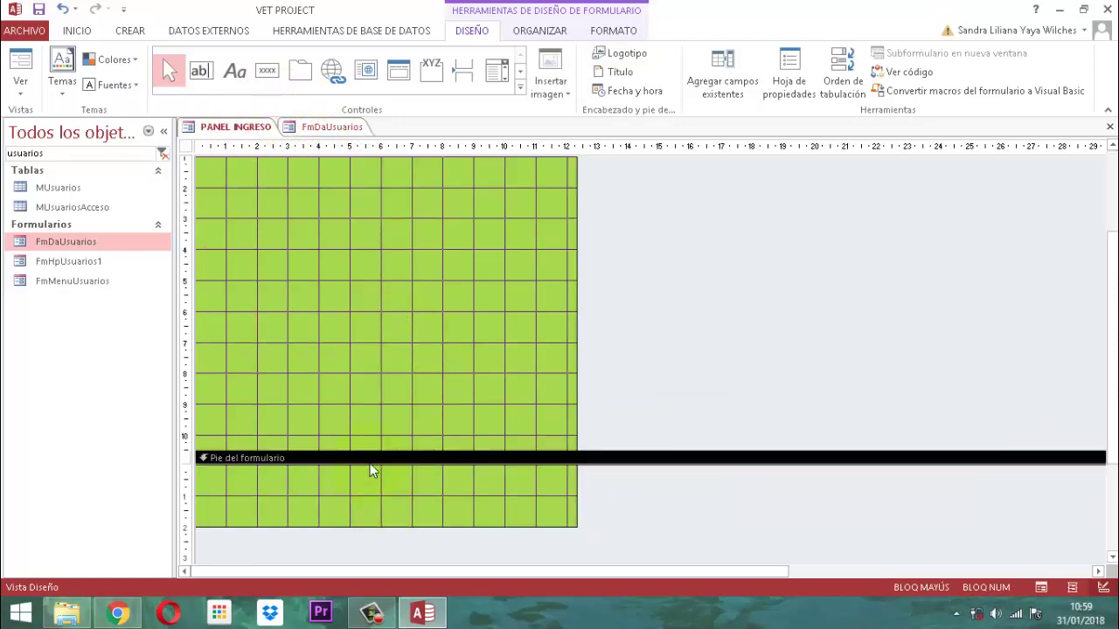
pyautogui.hotkey('ctrl', 'v')
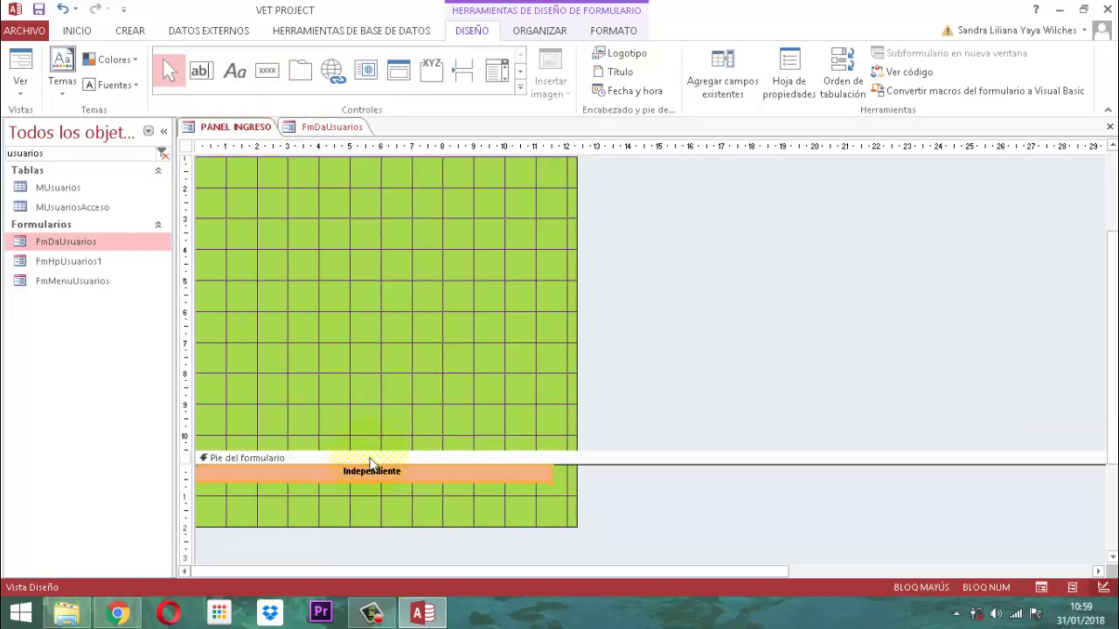
# - Move the pasted text box down to the middle of the form footer and keep it selected
pyautogui.moveTo(387, 490)
pyautogui.mouseDown()
pyautogui.moveTo(402, 516)
pyautogui.moveTo(397, 507)
pyautogui.mouseUp()
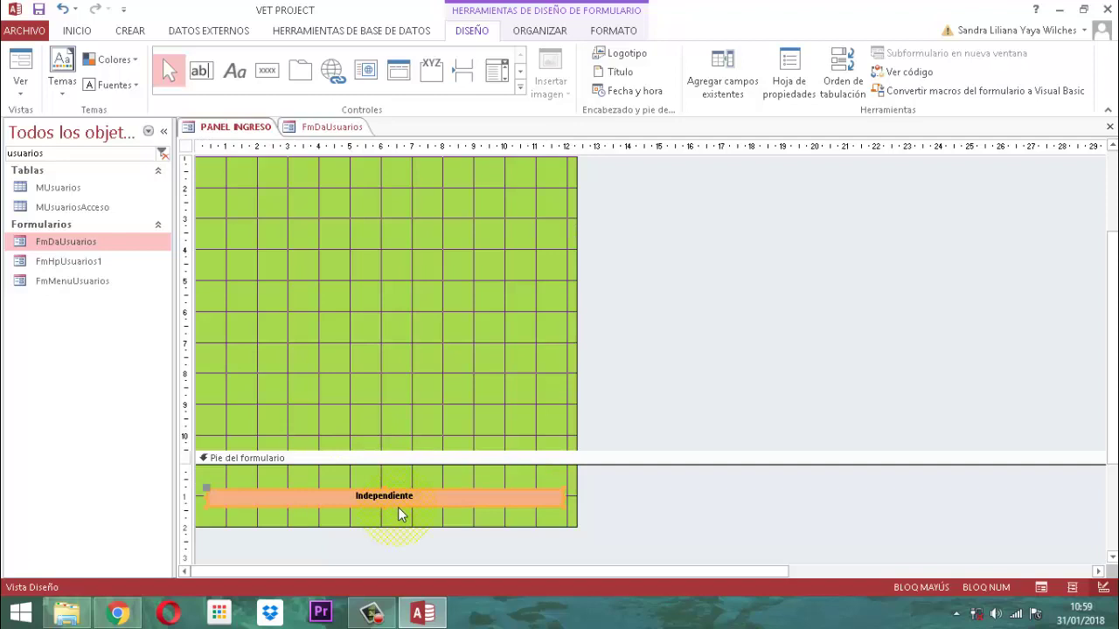
pyautogui.click(635, 493)
pyautogui.click(521, 495)
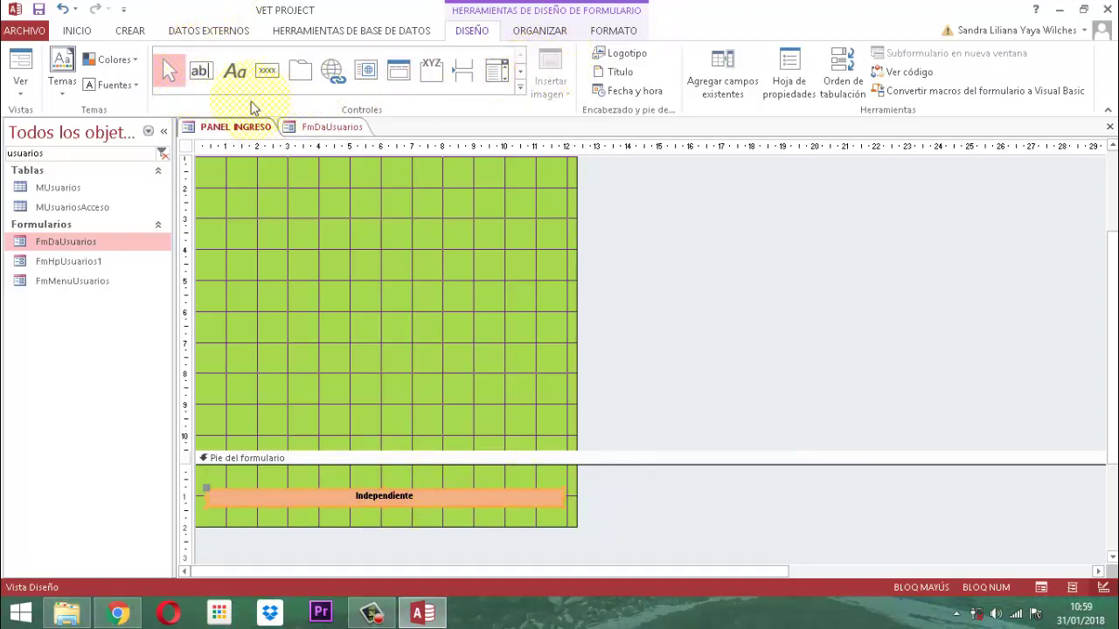
# - Fill the unbound text box in the footer of PANEL INGRESO with the same light green as the section
pyautogui.click(623, 33)
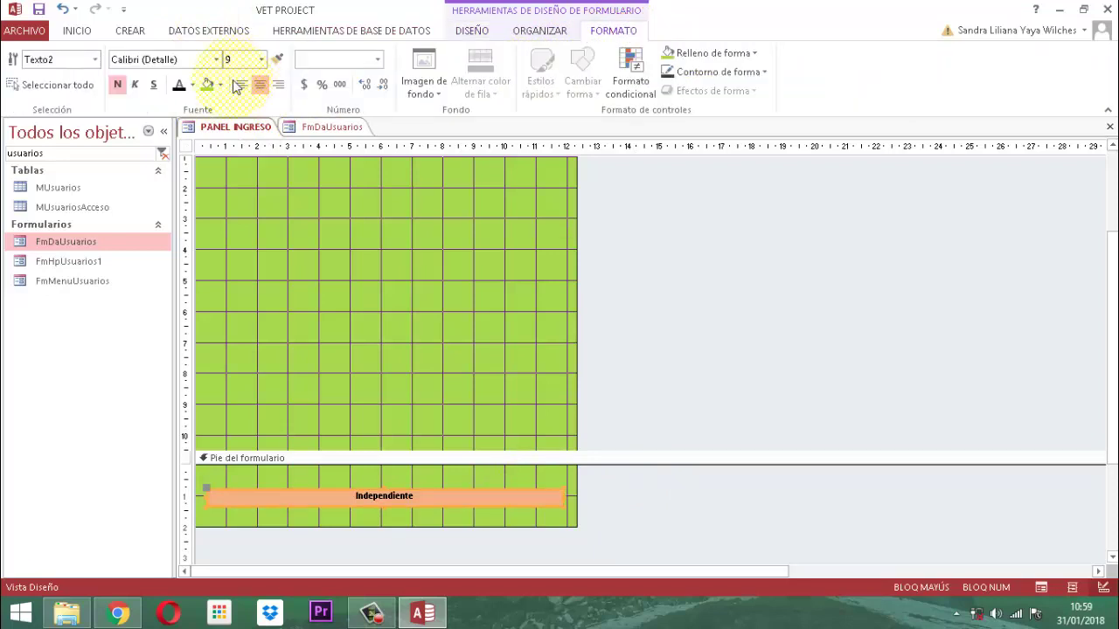
pyautogui.click(659, 510)
pyautogui.click(434, 498)
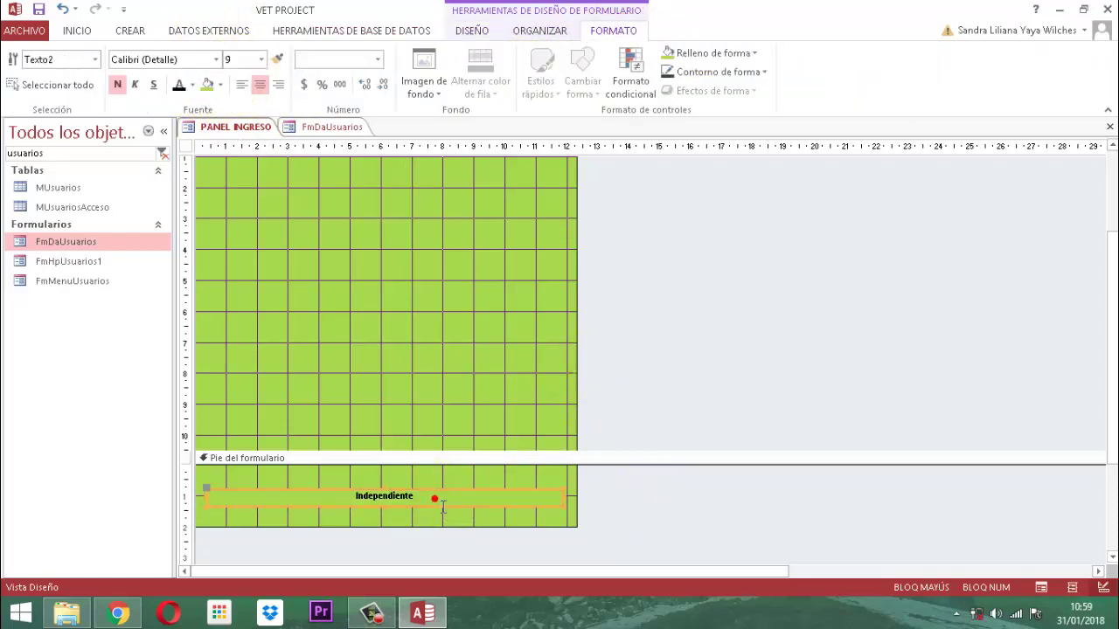
pyautogui.click(437, 511)
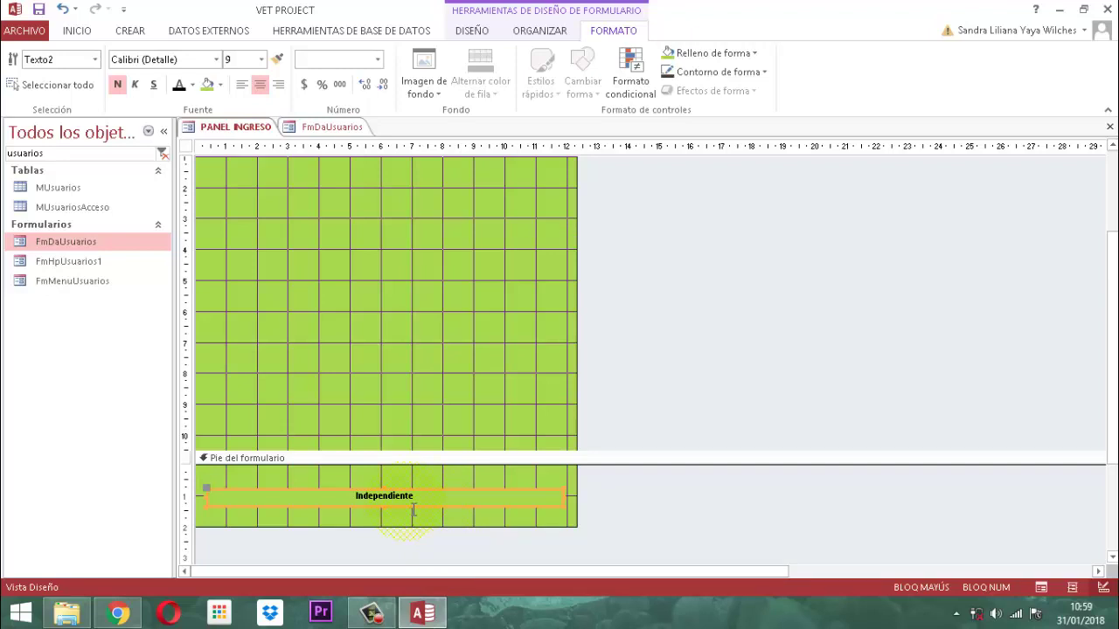
# - Copy the Form_Load procedure from the code of FmDaUsuarios and return to the form design without its property sheet
pyautogui.click(312, 127)
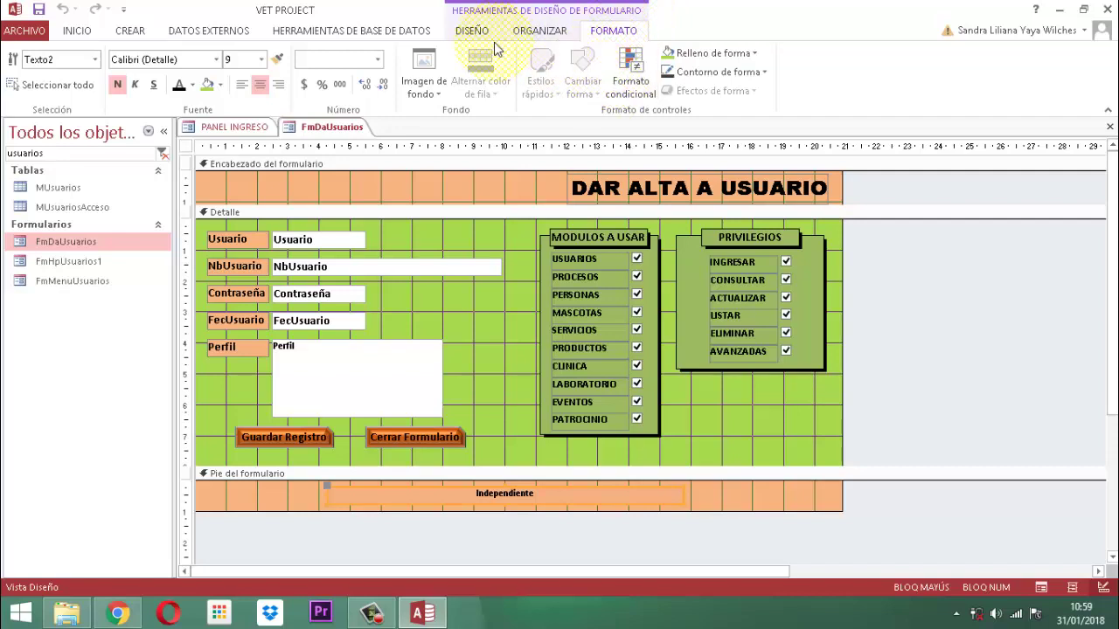
pyautogui.click(186, 145)
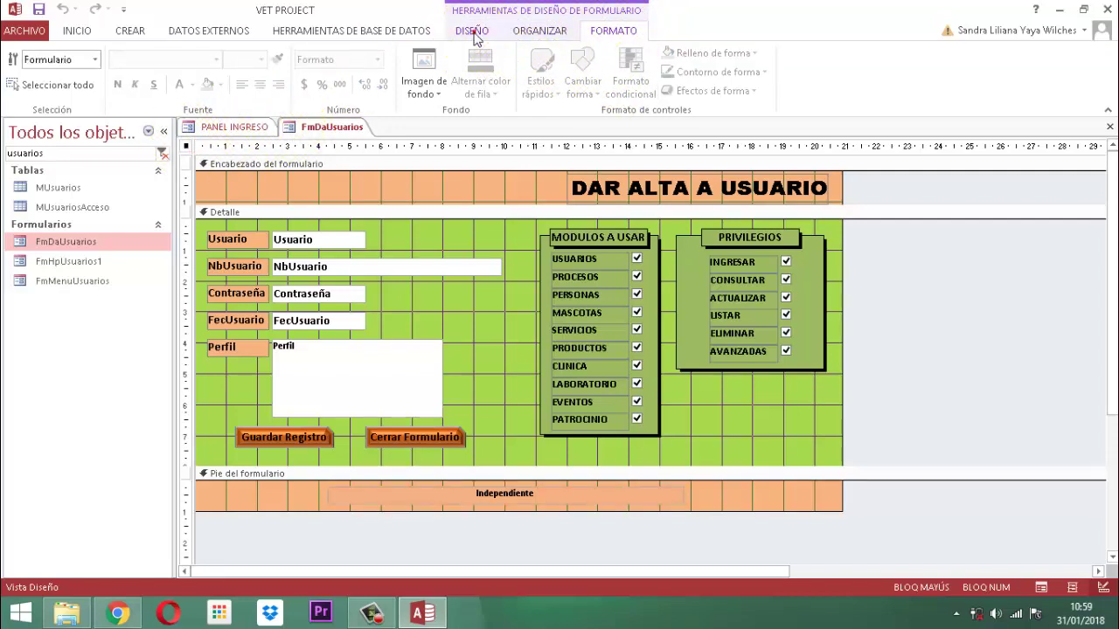
pyautogui.click(472, 32)
pyautogui.click(789, 81)
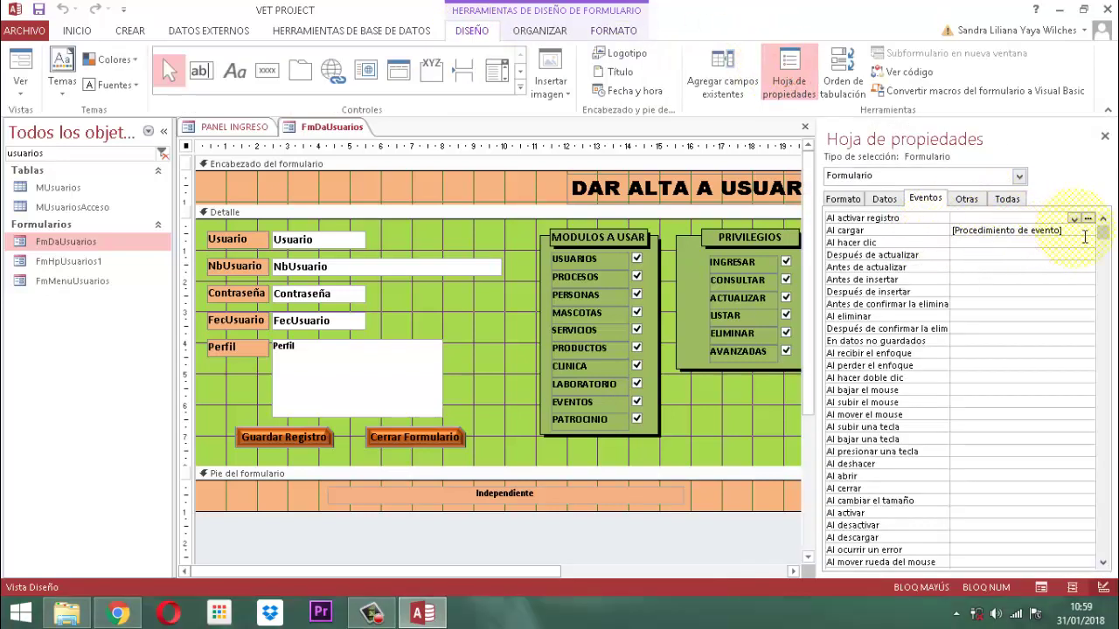
pyautogui.click(1074, 219)
pyautogui.click(1089, 218)
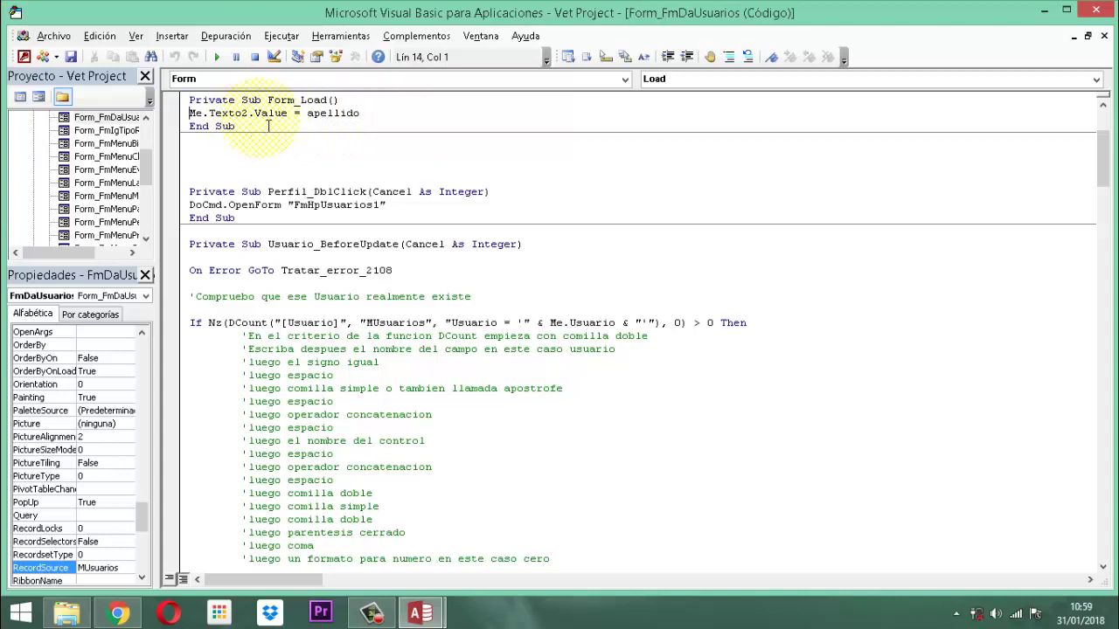
pyautogui.moveTo(263, 127); pyautogui.dragTo(194, 100)
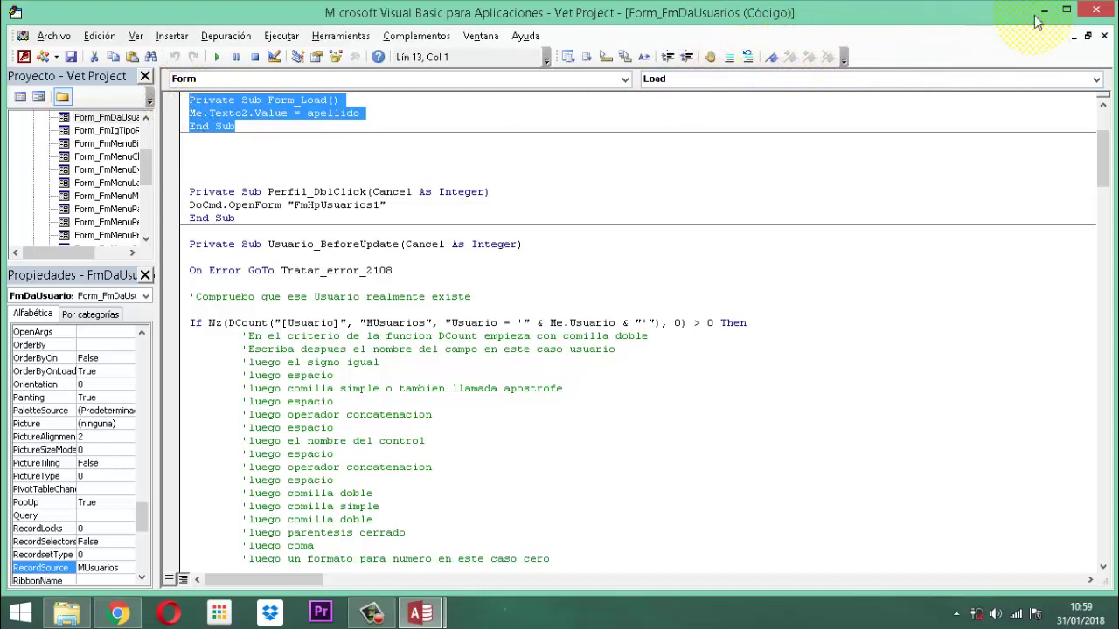
pyautogui.click(1097, 11)
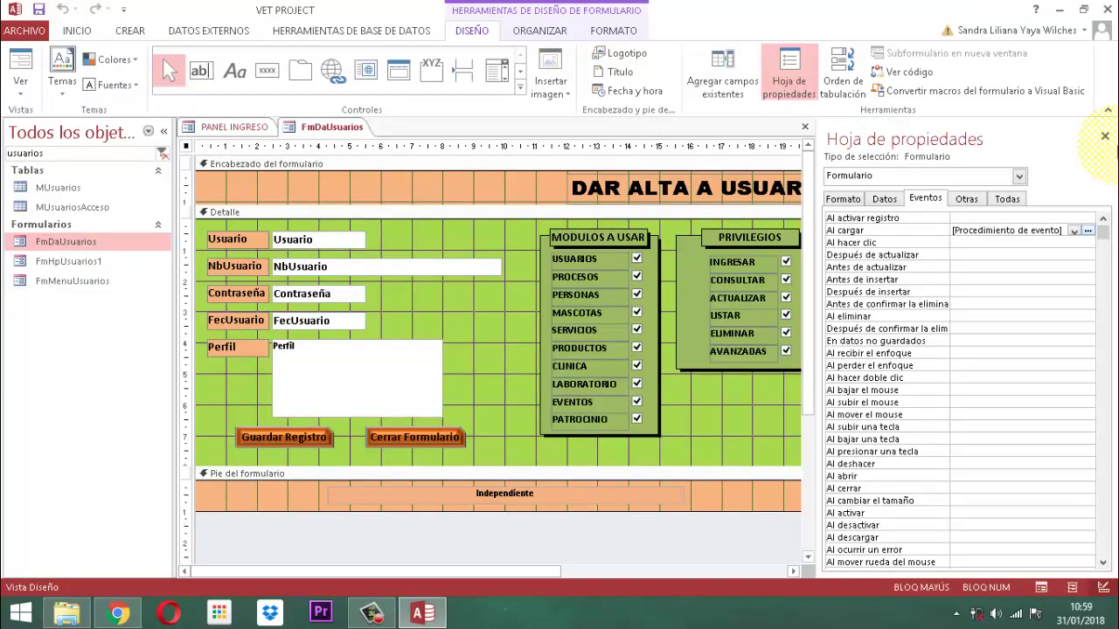
pyautogui.click(1105, 137)
# - Create a code event procedure for the Al cargar event of the PANEL INGRESO form
pyautogui.click(223, 127)
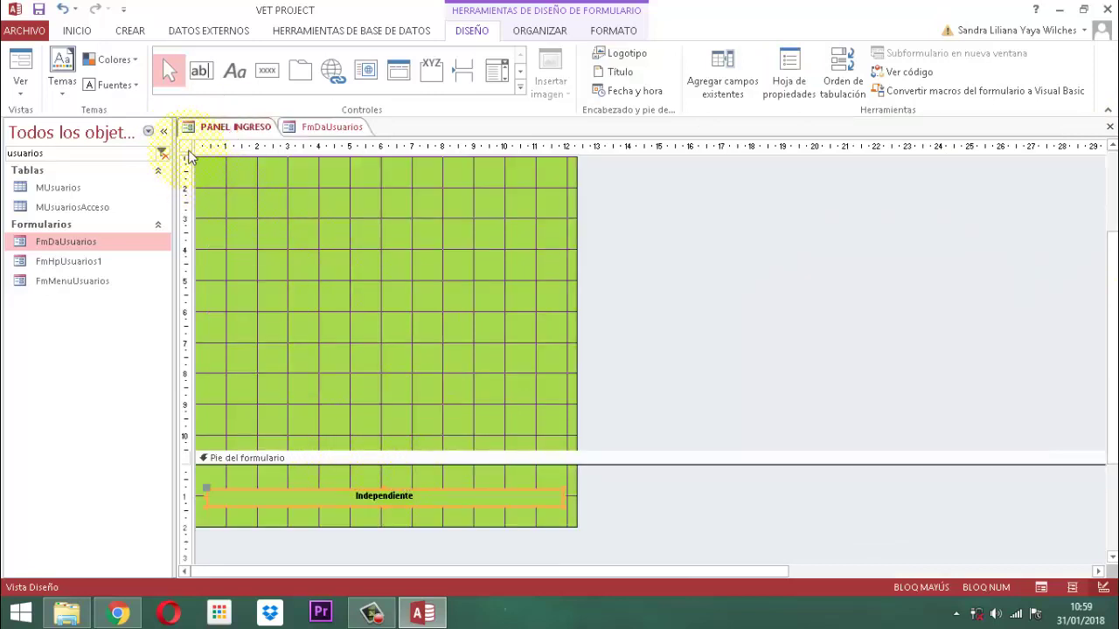
pyautogui.click(807, 75)
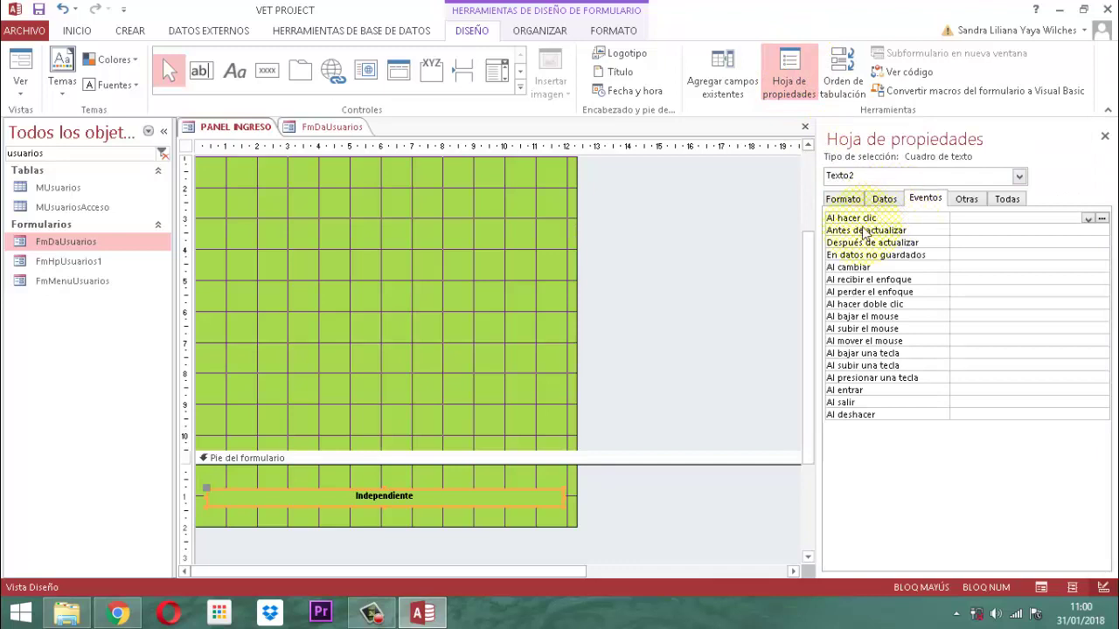
pyautogui.click(187, 146)
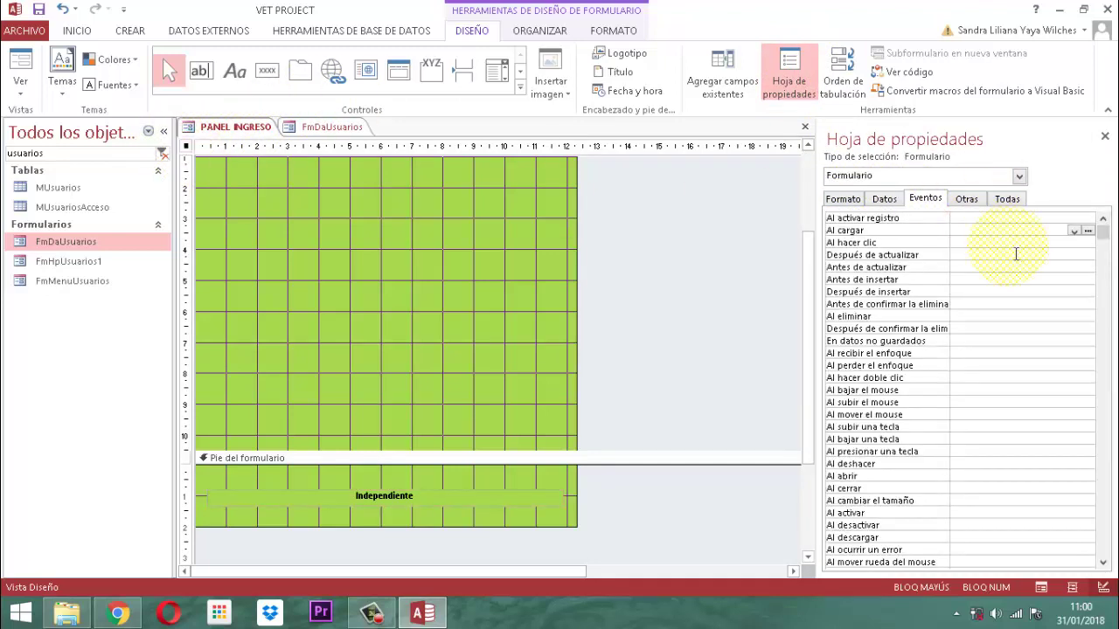
pyautogui.click(1089, 230)
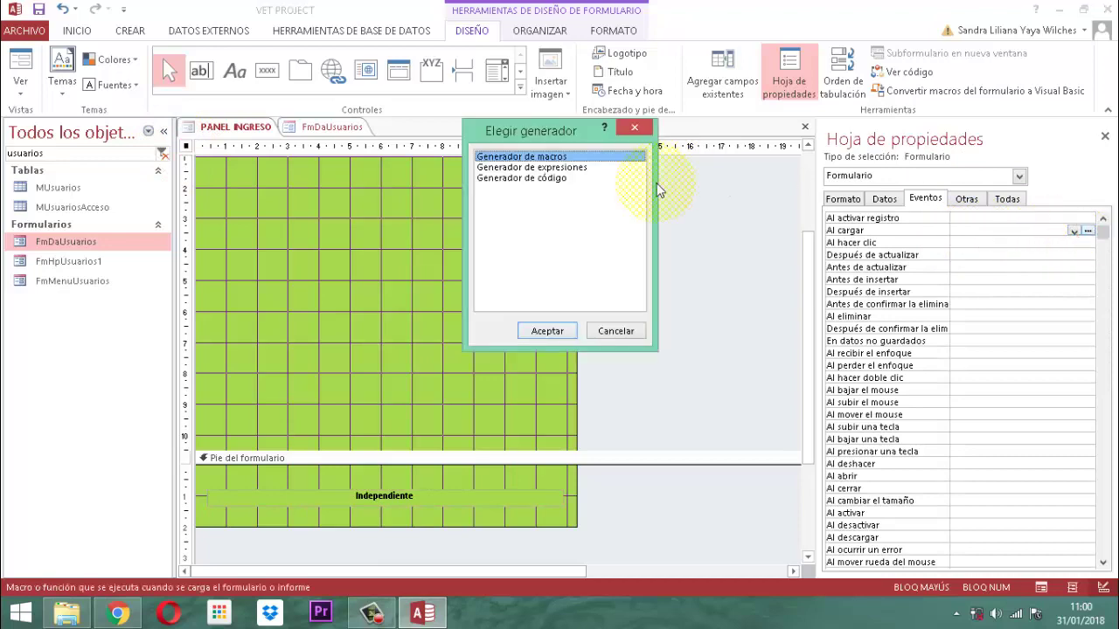
pyautogui.click(554, 179)
pyautogui.click(548, 331)
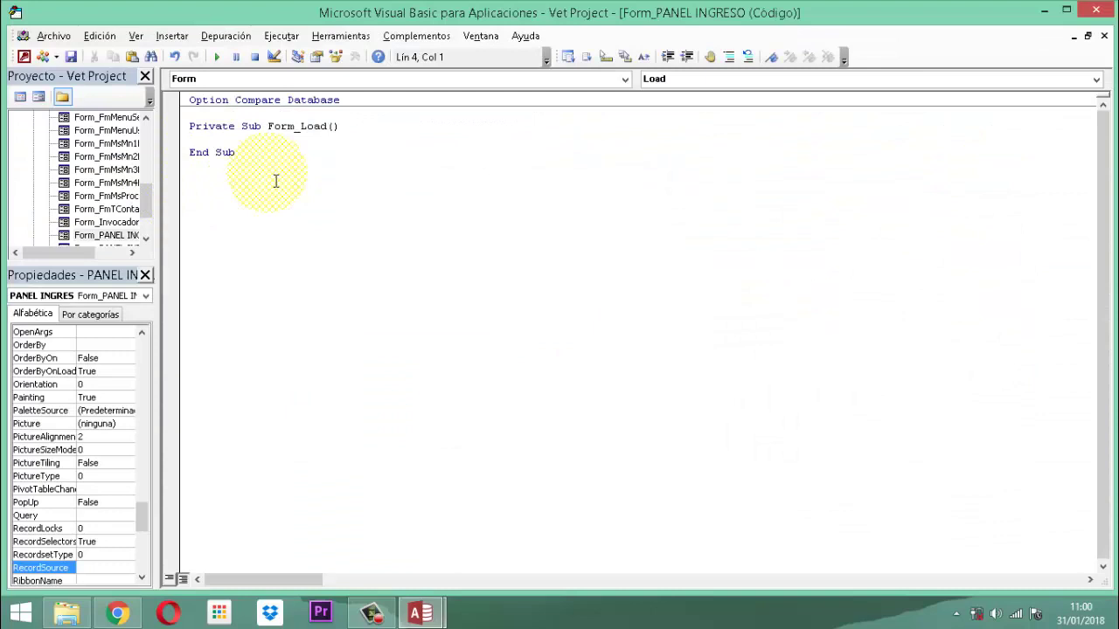
# - Paste the copied code into Form_Load, keep only Me.Texto2.Value = apellido between one Sub and End Sub, and close the code editor
pyautogui.write('Private Sub Form_Load() Me.Texto2.Value = apellido End Sub')
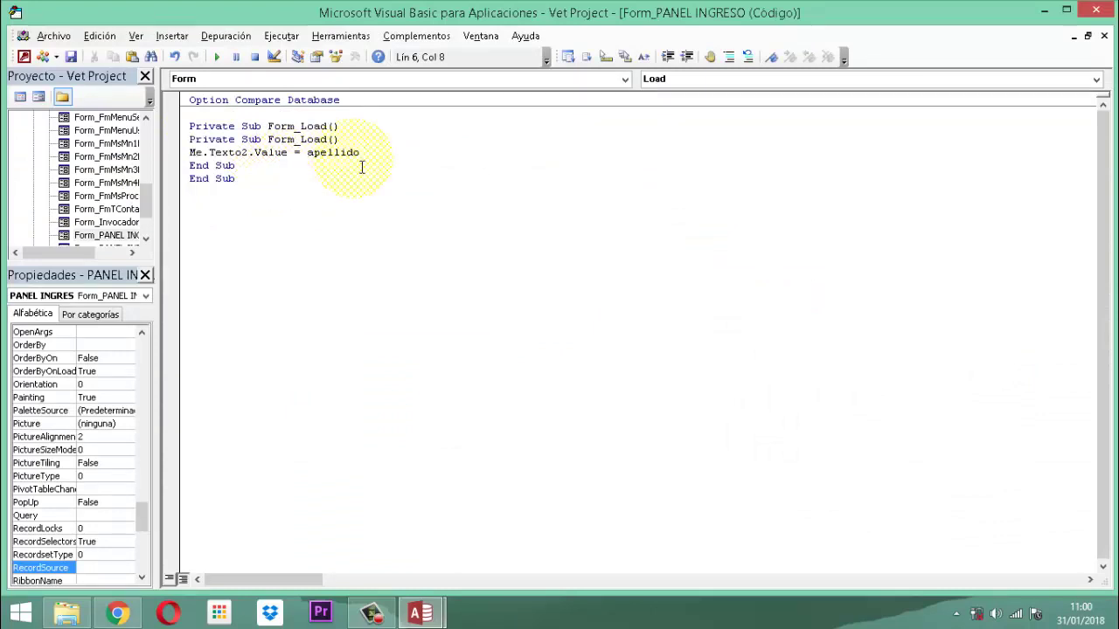
pyautogui.moveTo(342, 139); pyautogui.dragTo(203, 145)
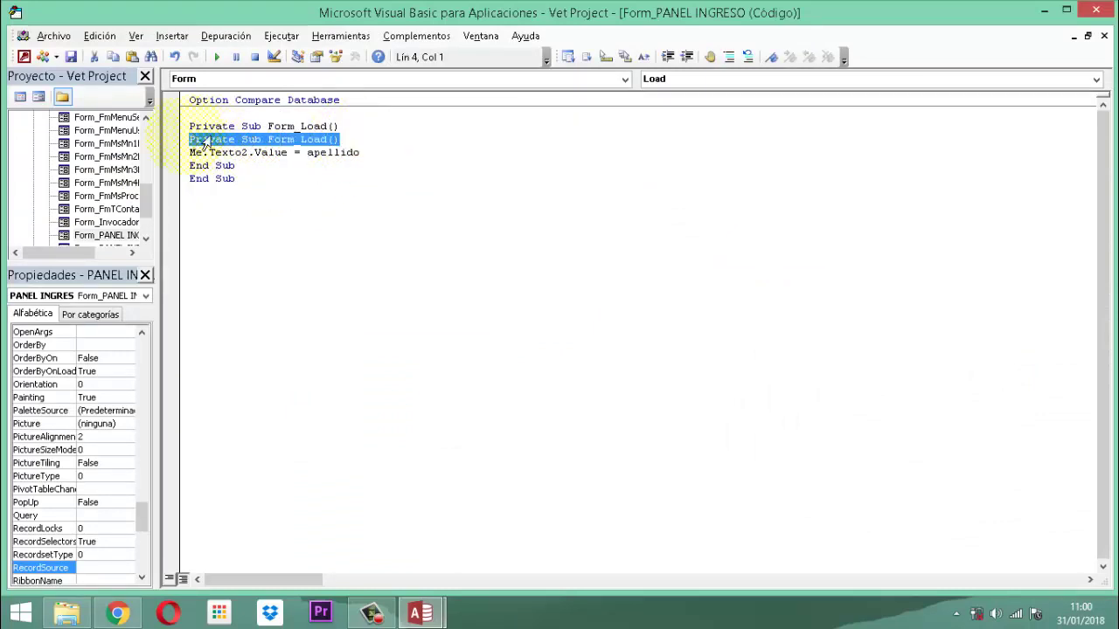
pyautogui.press('Delete')
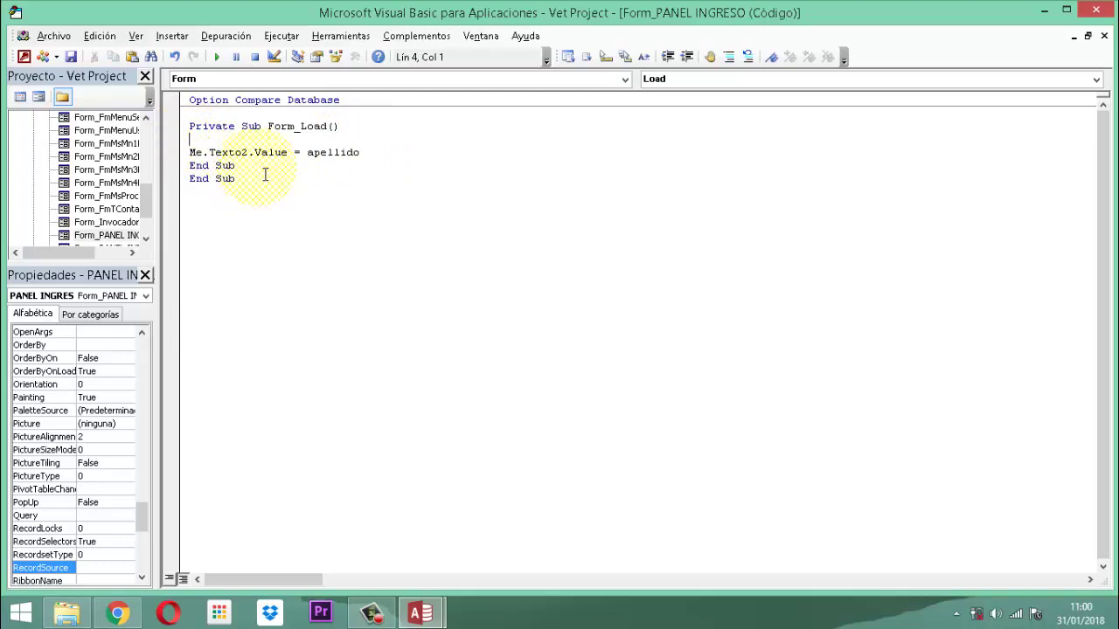
pyautogui.moveTo(262, 168); pyautogui.dragTo(189, 166)
pyautogui.press('Delete')
pyautogui.click(353, 126)
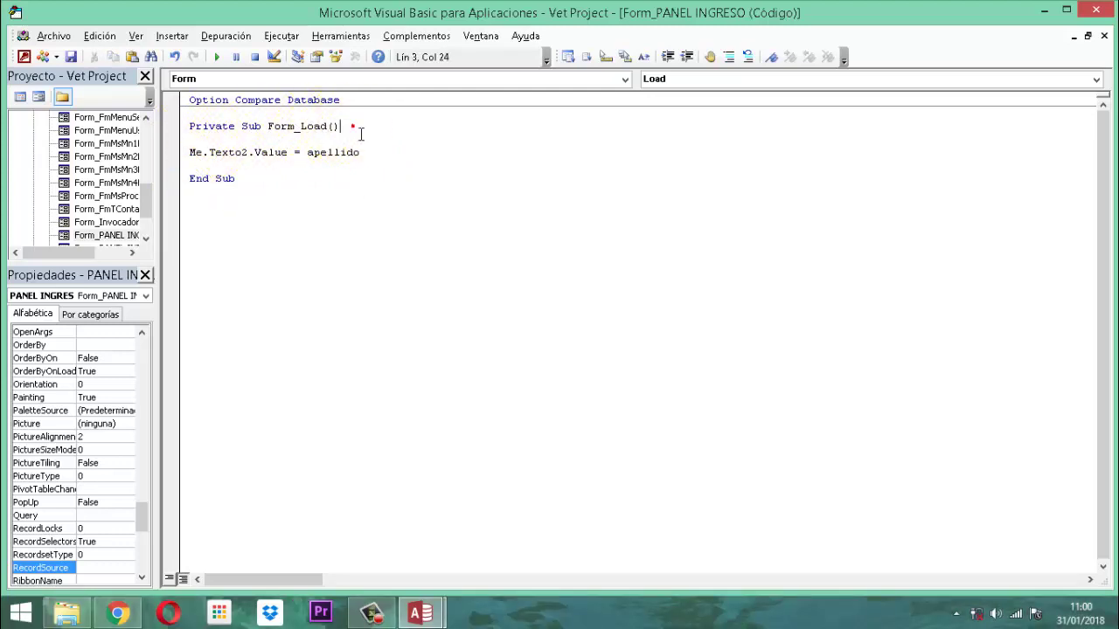
pyautogui.press('Delete')
pyautogui.click(380, 139)
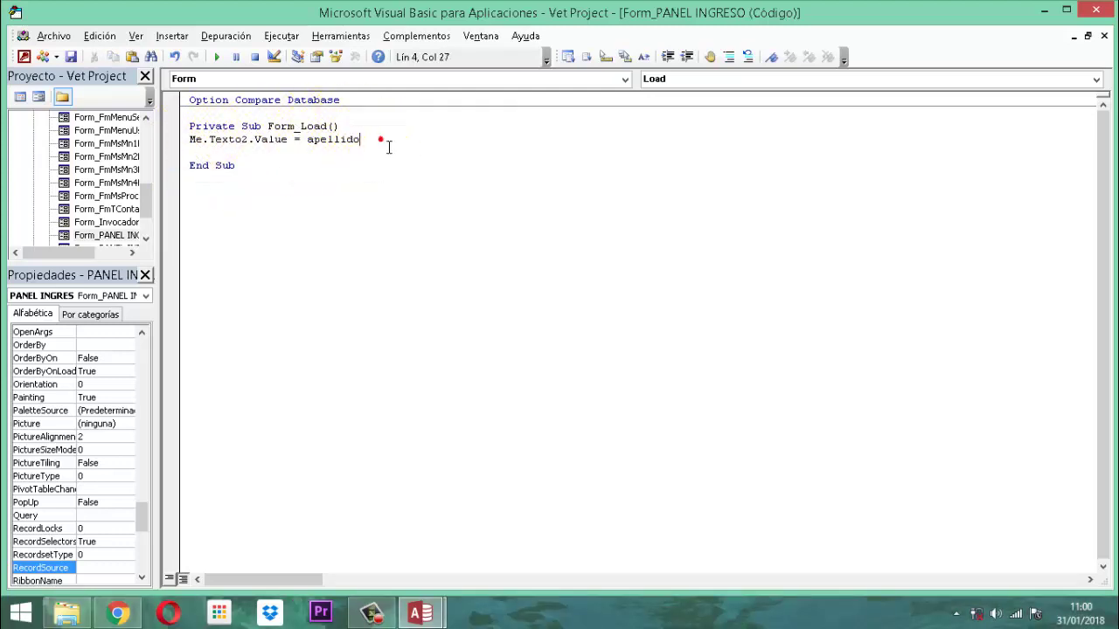
pyautogui.press('Delete')
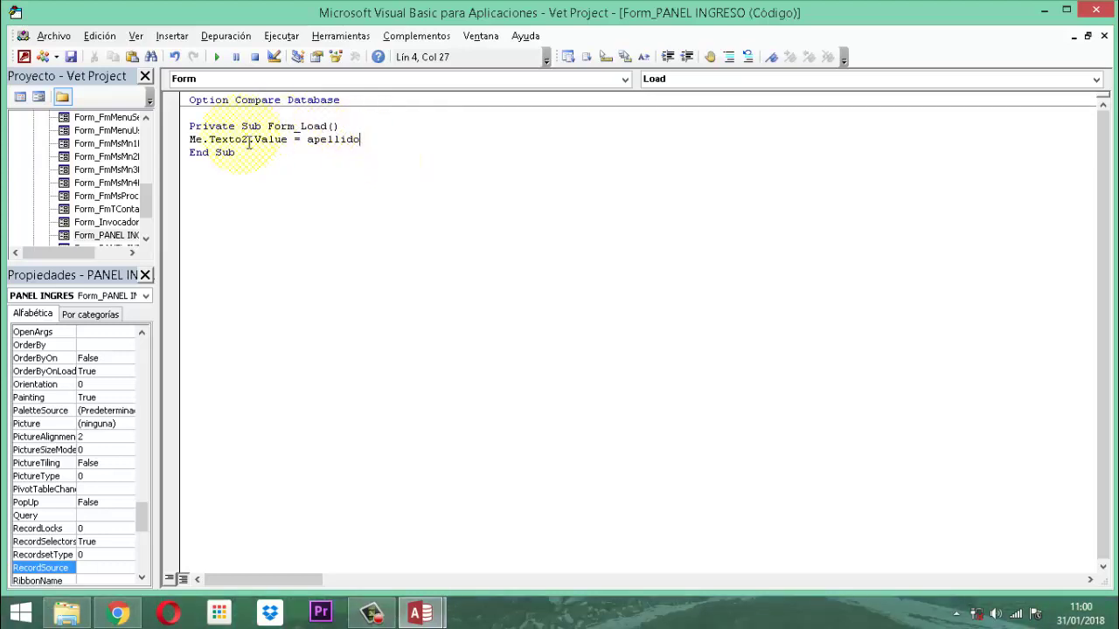
pyautogui.click(1105, 13)
# - Move the footer text box up near the section's upper edge and reduce the form footer height to about 1 cm
pyautogui.click(476, 503)
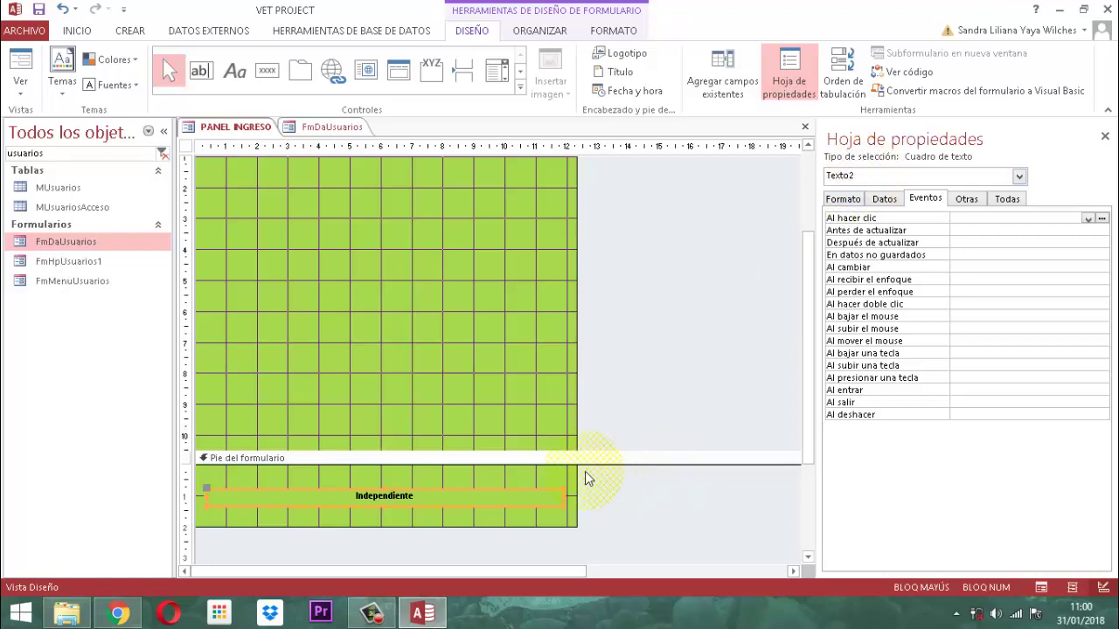
pyautogui.click(1105, 136)
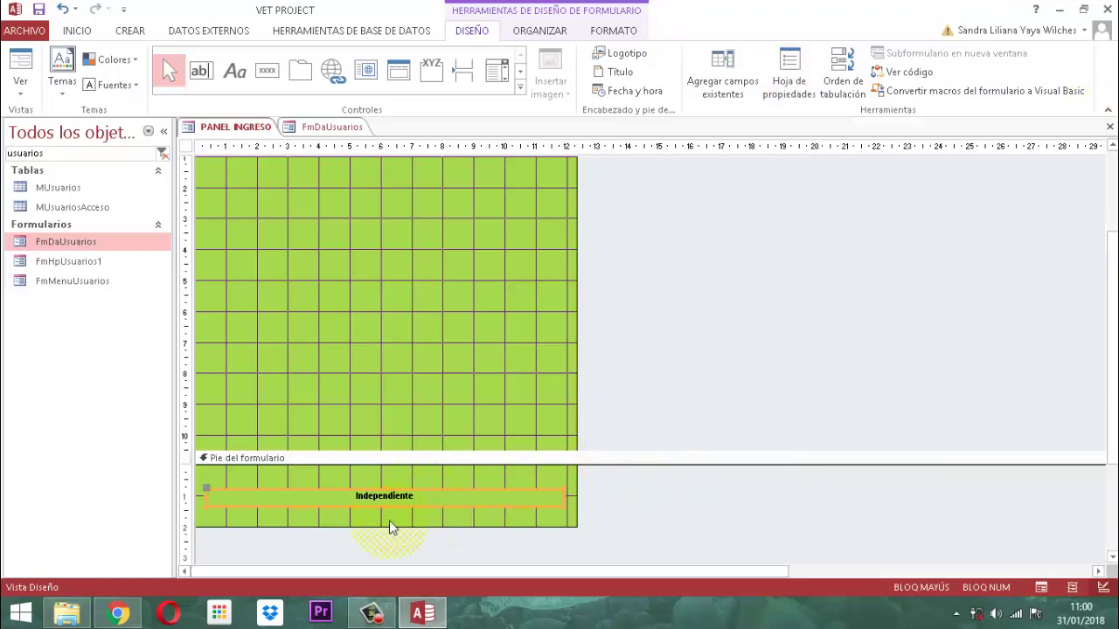
pyautogui.moveTo(511, 504); pyautogui.dragTo(506, 503)
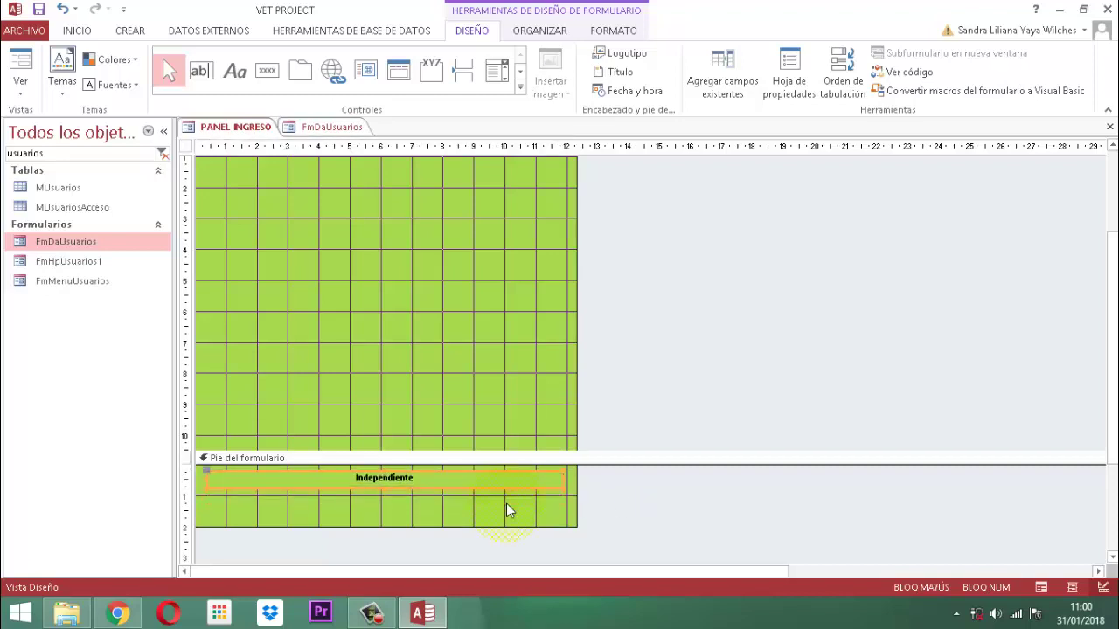
pyautogui.click(672, 504)
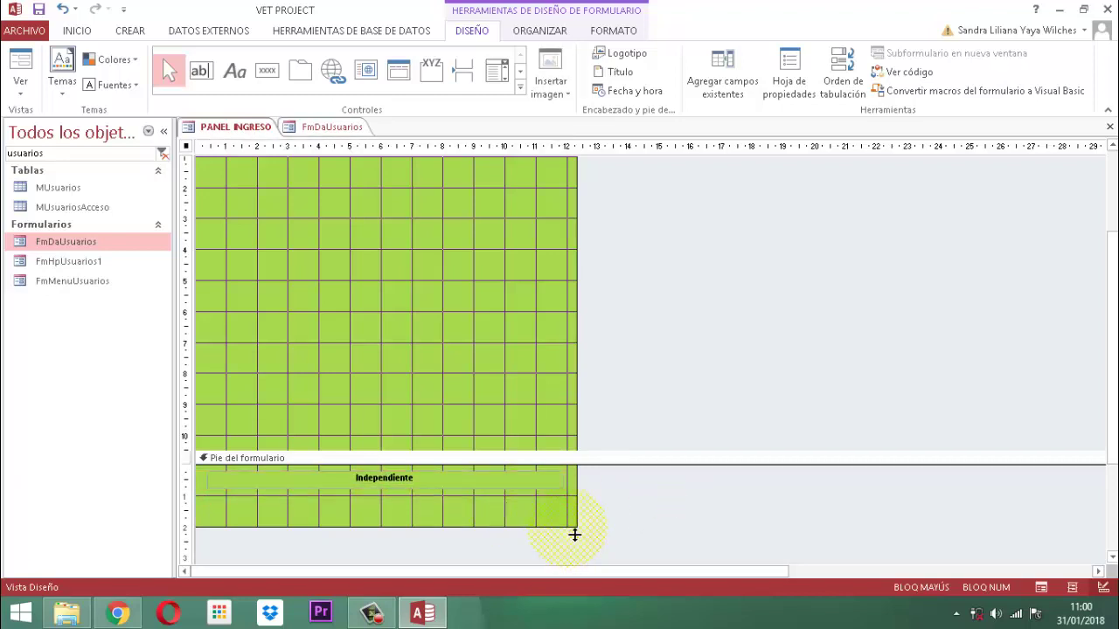
pyautogui.moveTo(574, 530); pyautogui.dragTo(583, 502)
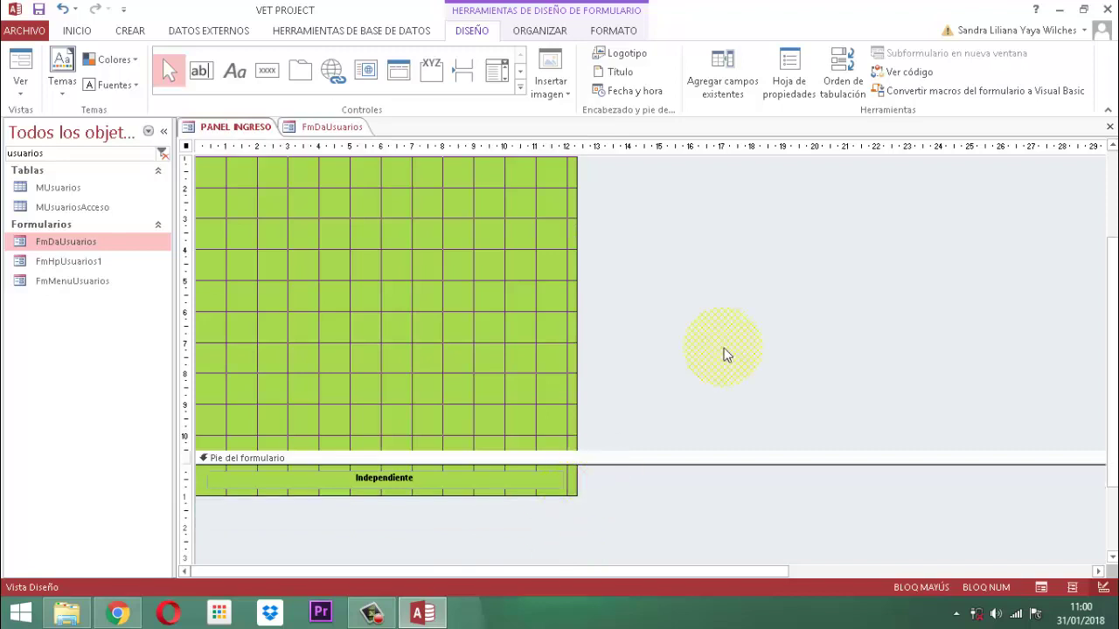
# - Widen the form to about 20 cm and center the PANEL INGRESO PARA USUARIOS title horizontally in the header
pyautogui.scroll(2, 853, 237)
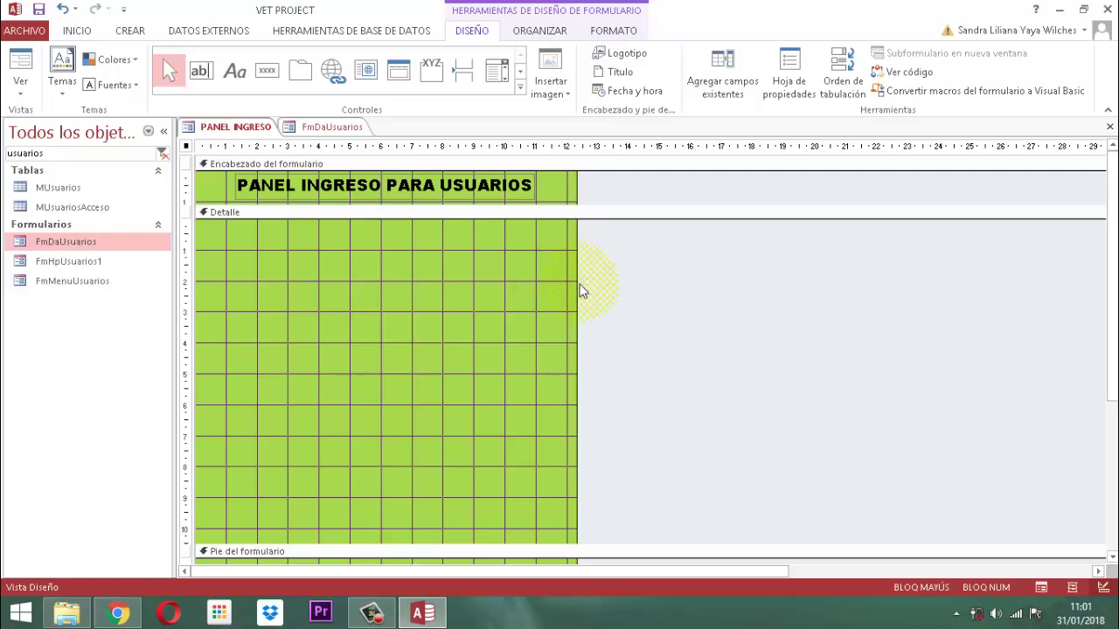
pyautogui.moveTo(583, 292); pyautogui.dragTo(819, 294)
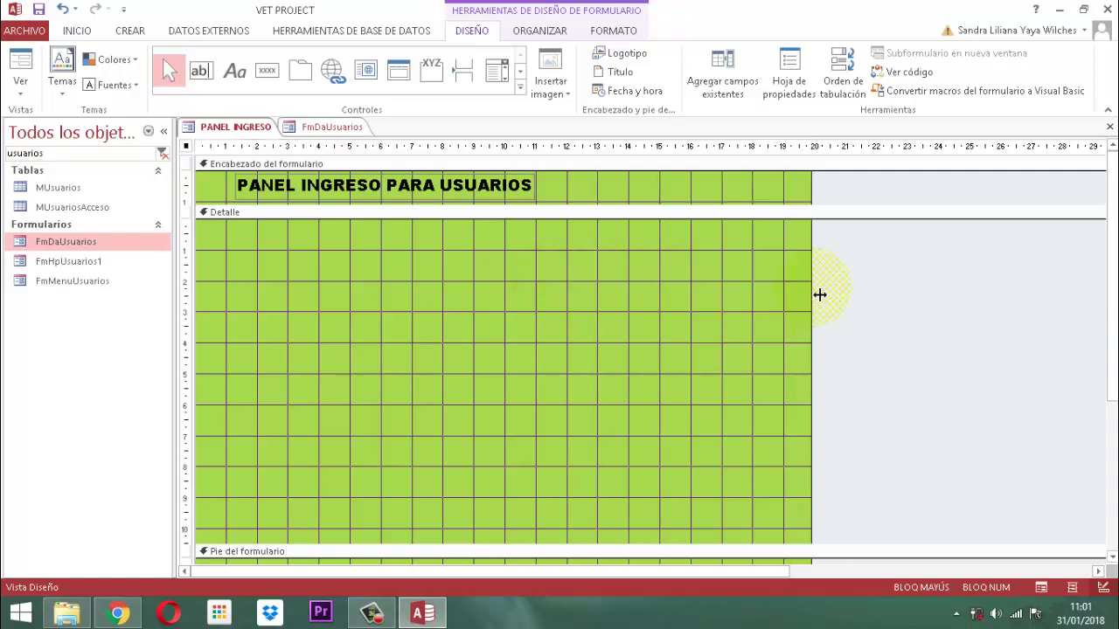
pyautogui.click(533, 195)
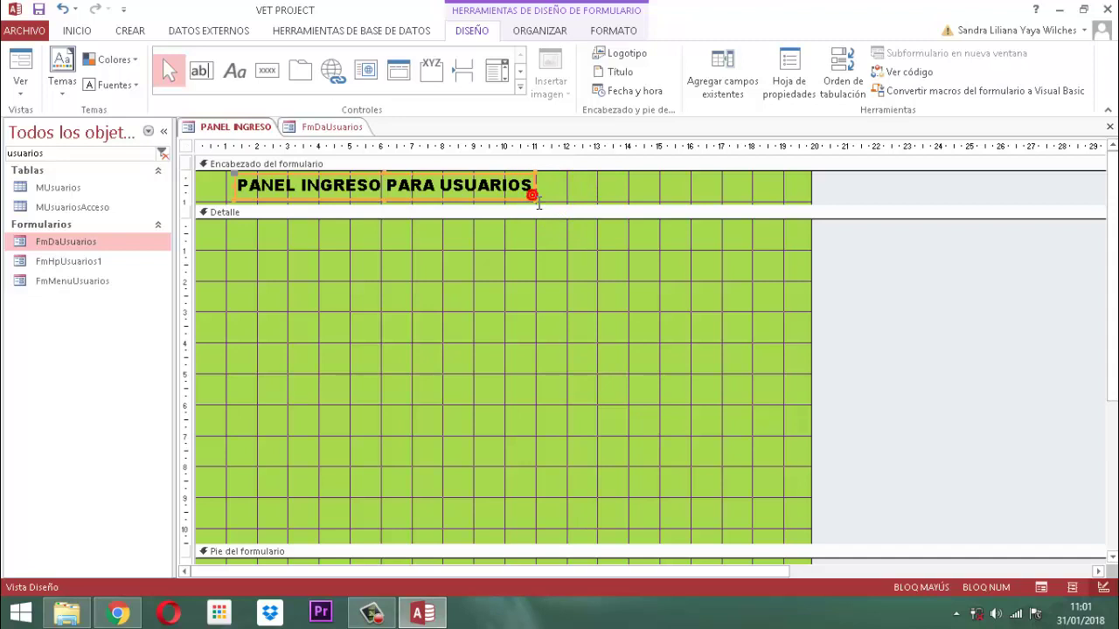
pyautogui.moveTo(533, 194); pyautogui.dragTo(676, 195)
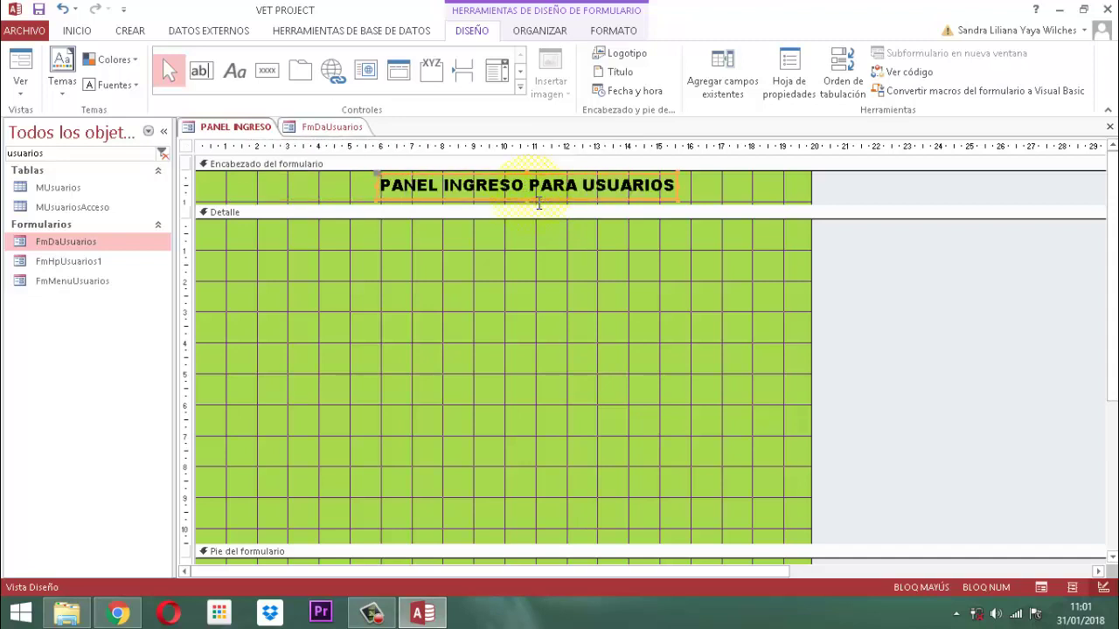
pyautogui.press('Right')
pyautogui.press('Right')
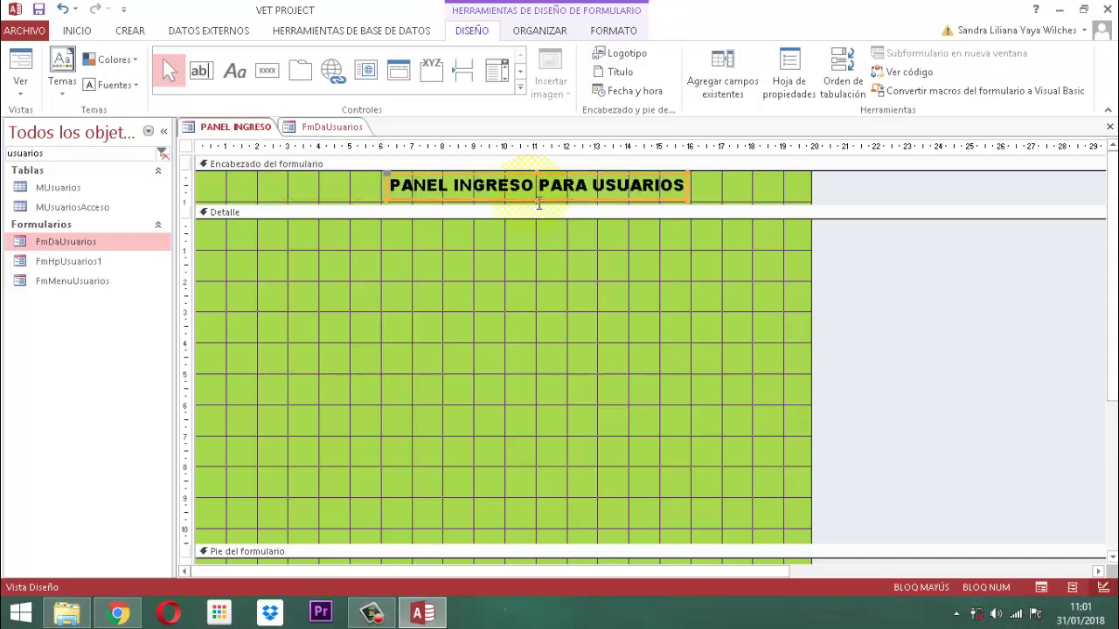
pyautogui.press('Left')
pyautogui.press('Left')
pyautogui.press('Left')
pyautogui.press('Left')
pyautogui.press('Left')
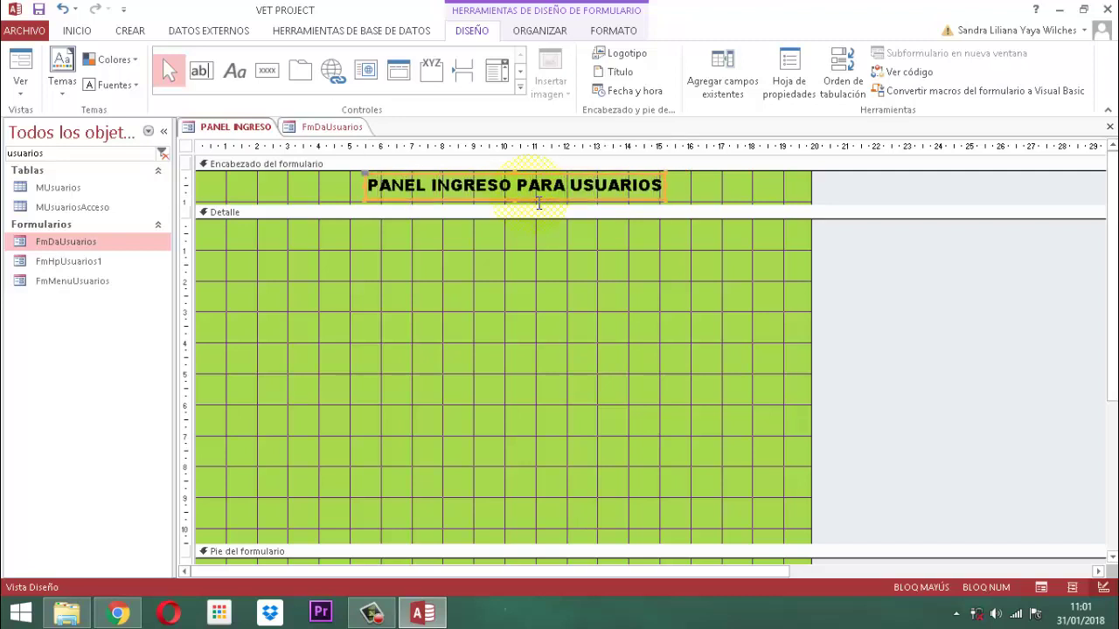
pyautogui.press('Left')
pyautogui.press('Left')
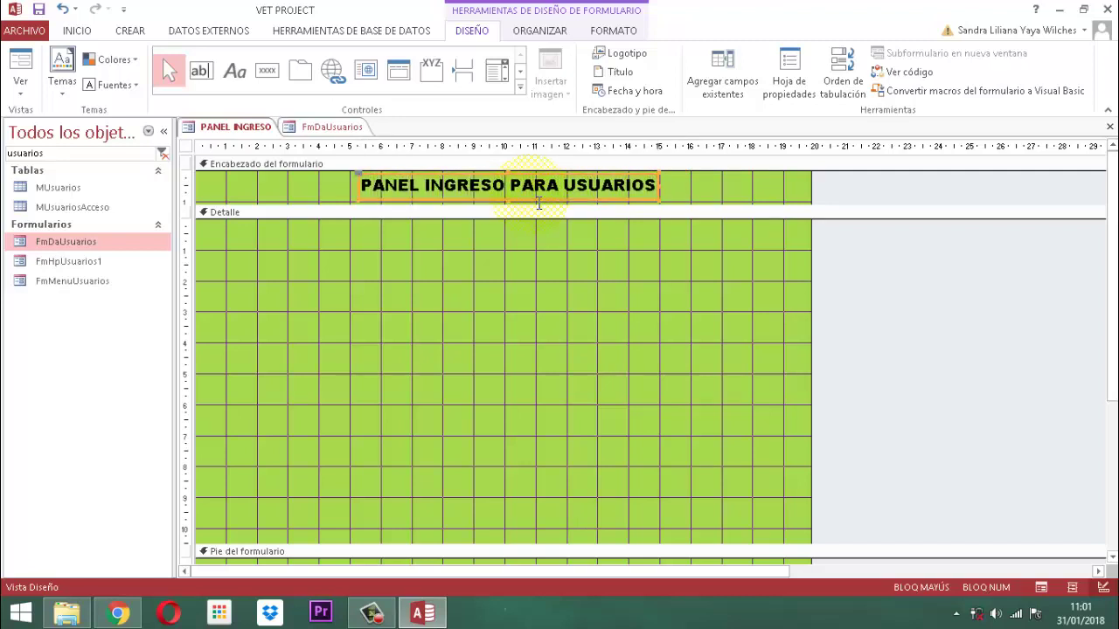
# - Shift the unbound footer text box to the right until it is horizontally centered in the widened form
pyautogui.scroll(-3, 862, 265)
pyautogui.click(480, 483)
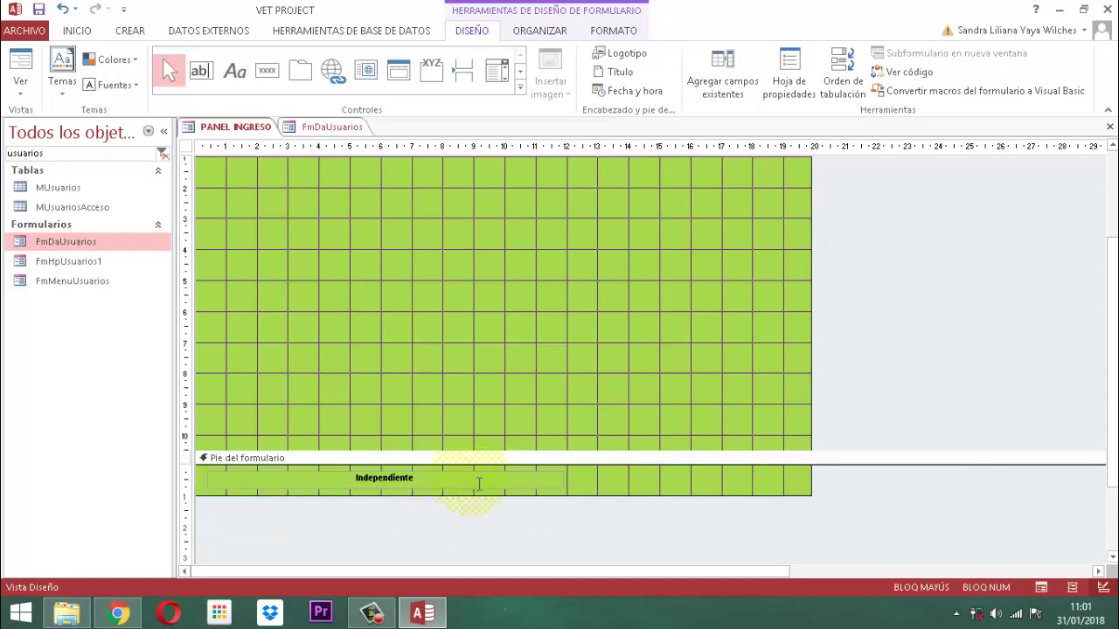
pyautogui.press('Right')
pyautogui.press('Right')
pyautogui.press('Right')
pyautogui.press('Right')
pyautogui.press('Right')
pyautogui.press('Right')
pyautogui.press('Right')
pyautogui.press('Right')
pyautogui.press('Right')
pyautogui.press('Right')
pyautogui.press('Right')
pyautogui.press('Right')
pyautogui.press('Right')
pyautogui.press('Right')
pyautogui.press('Right')
pyautogui.press('Right')
pyautogui.press('Right')
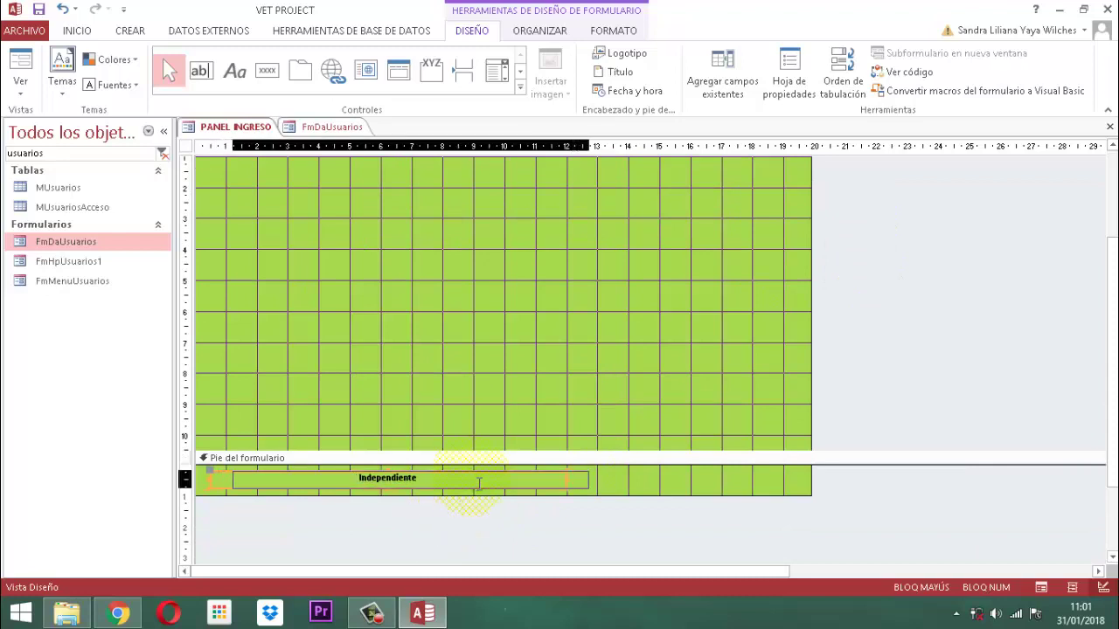
pyautogui.press('Right')
pyautogui.press('Right')
pyautogui.press('Right')
pyautogui.press('Right')
pyautogui.press('Right')
pyautogui.press('Right')
pyautogui.press('Right')
pyautogui.press('Right')
pyautogui.press('Right')
pyautogui.press('Right')
pyautogui.press('Right')
pyautogui.press('Right')
pyautogui.press('Right')
pyautogui.press('Right')
pyautogui.press('Right')
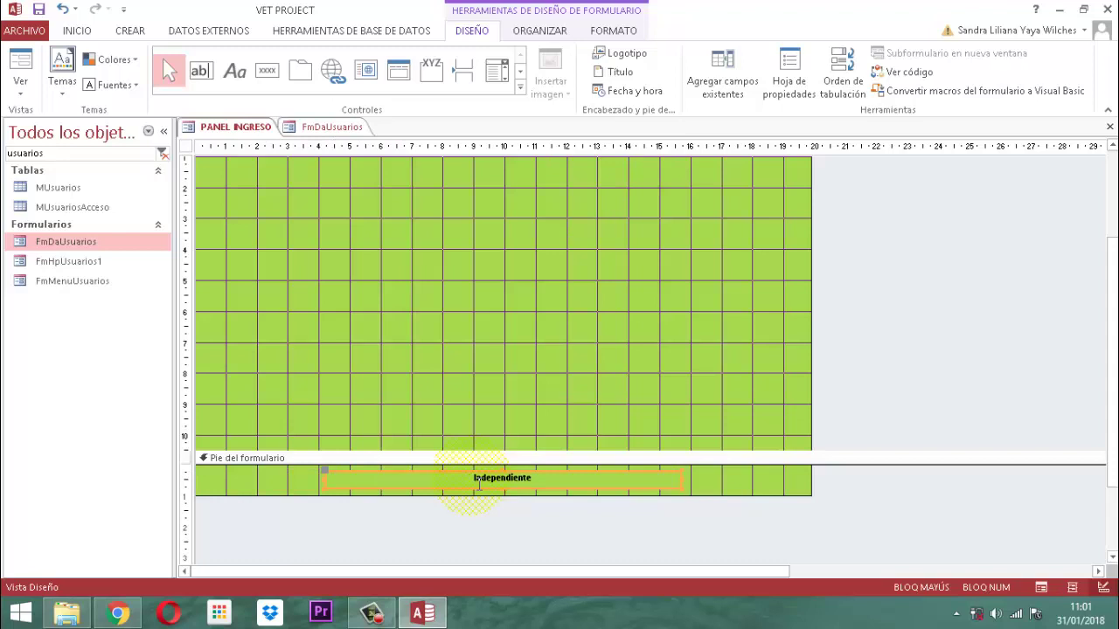
# - Close the FmDaUsuarios form without saving its design changes, and save the PANEL INGRESO form
pyautogui.click(894, 337)
pyautogui.scroll(3, 884, 383)
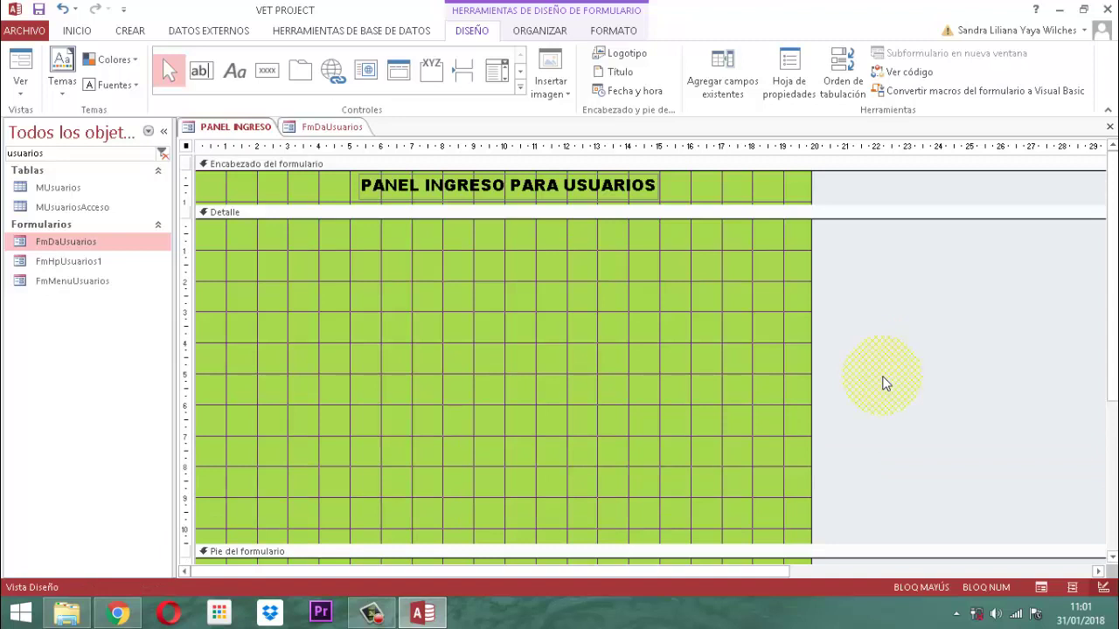
pyautogui.rightClick(326, 128)
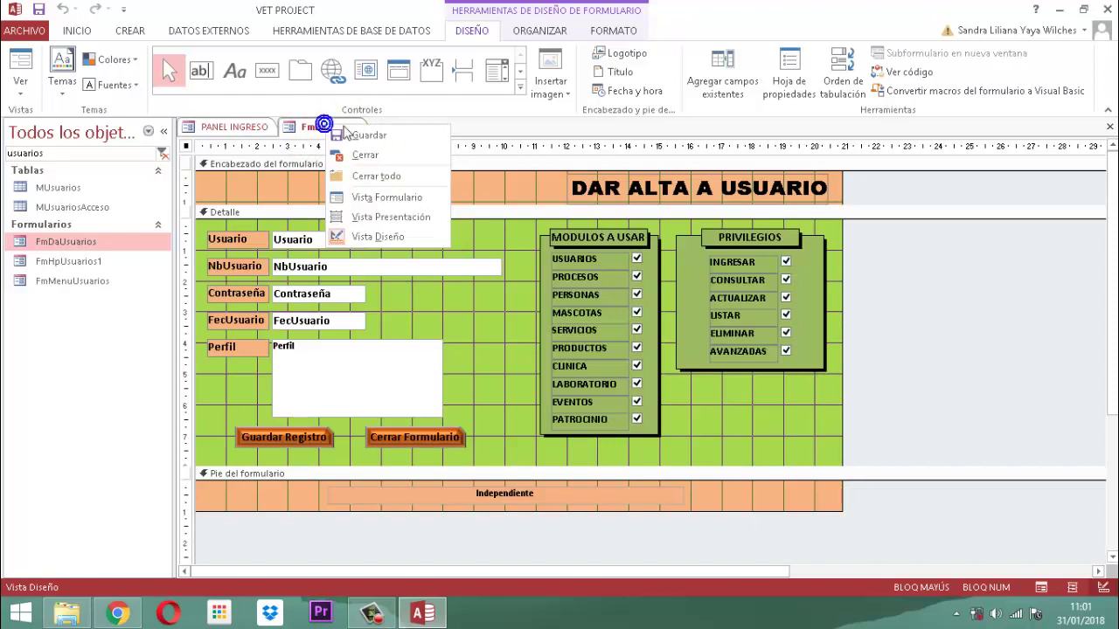
pyautogui.press('Escape')
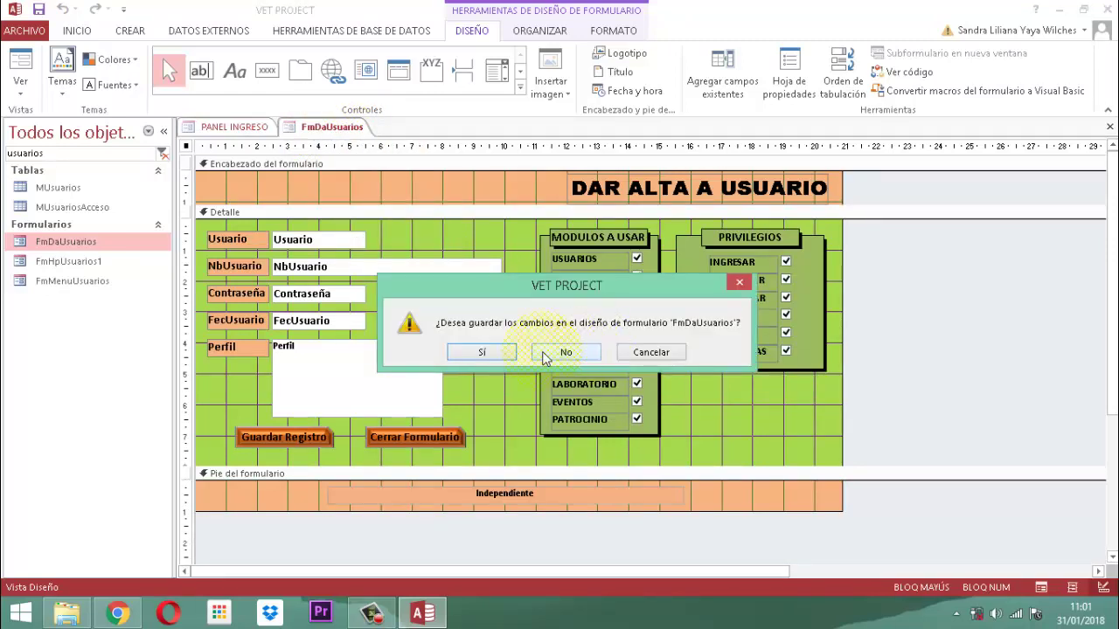
pyautogui.click(556, 354)
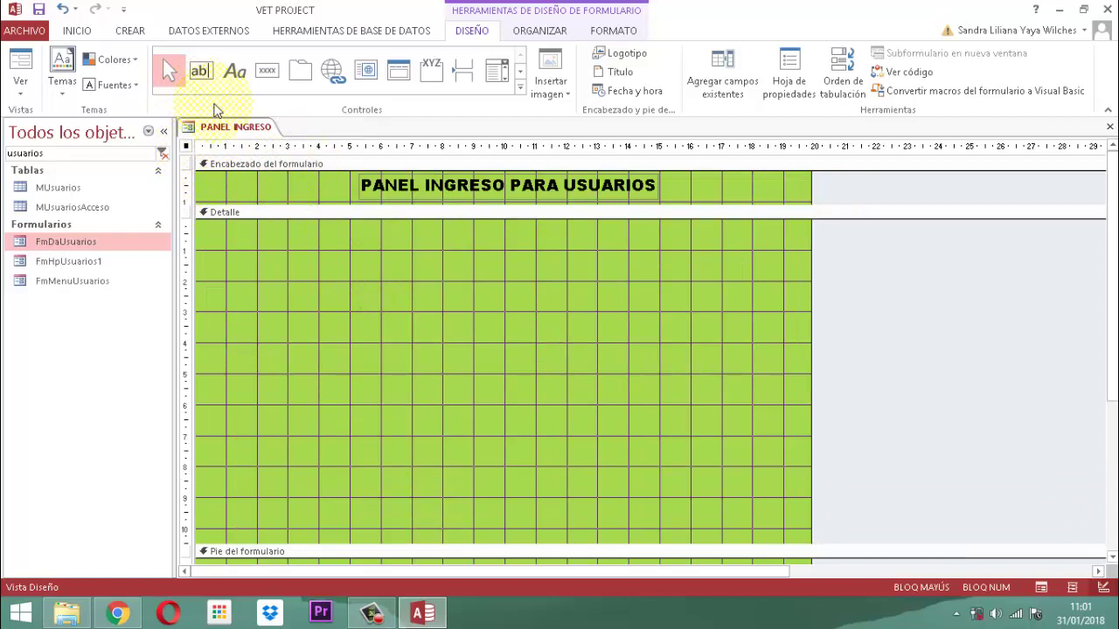
pyautogui.rightClick(238, 127)
pyautogui.click(267, 140)
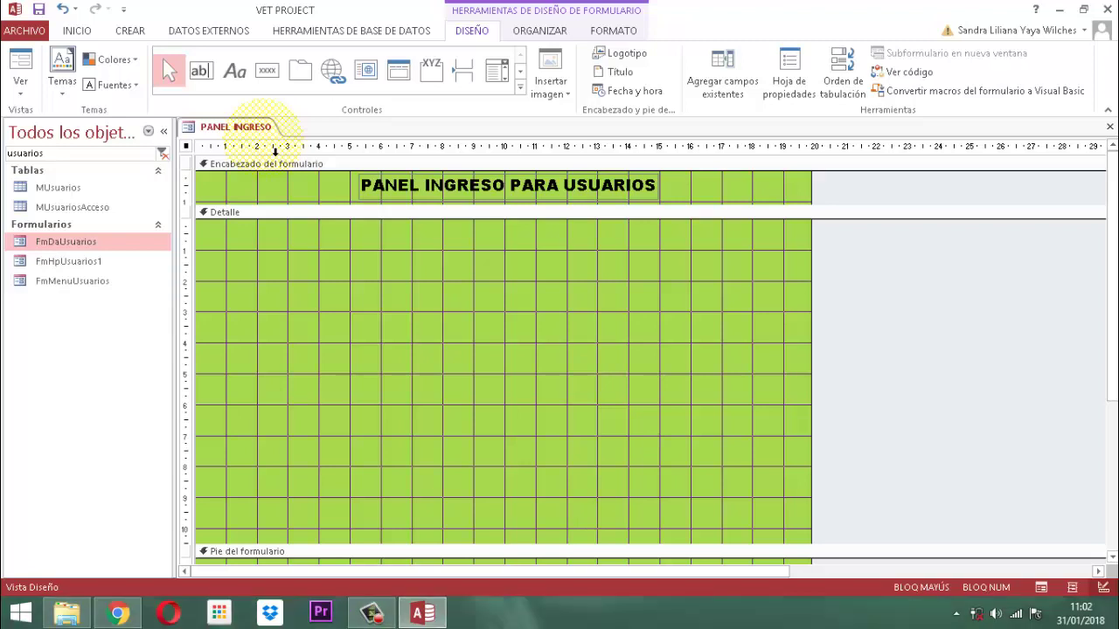
# - Set the record source (Origen del registro) of the PANEL INGRESO form to the MUsuariosAcceso table
pyautogui.click(186, 147)
pyautogui.click(186, 147)
pyautogui.click(788, 82)
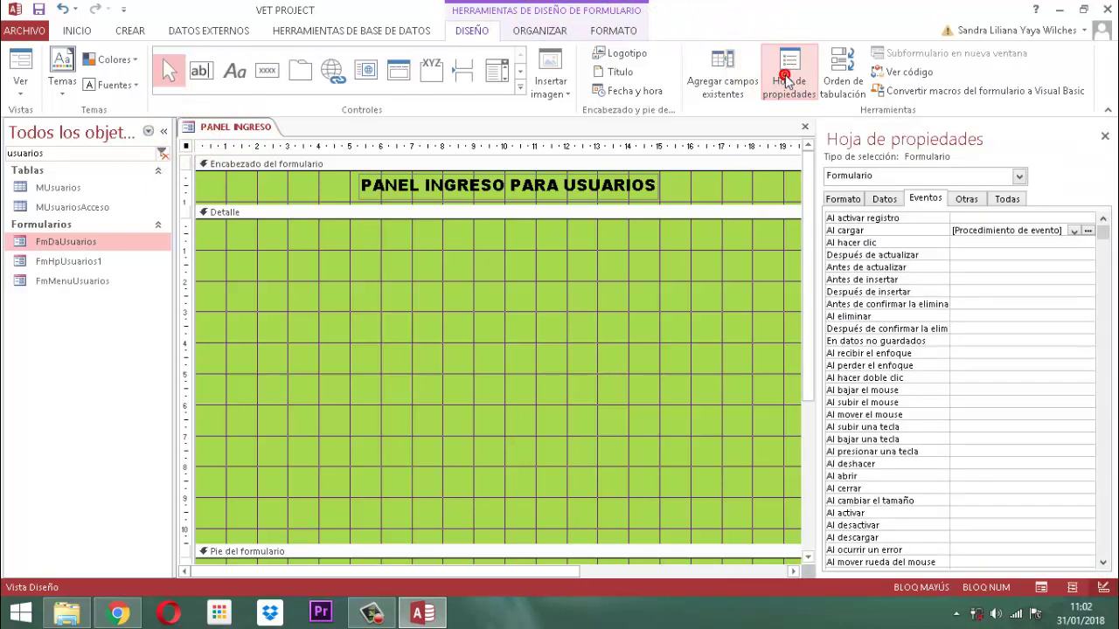
pyautogui.click(885, 200)
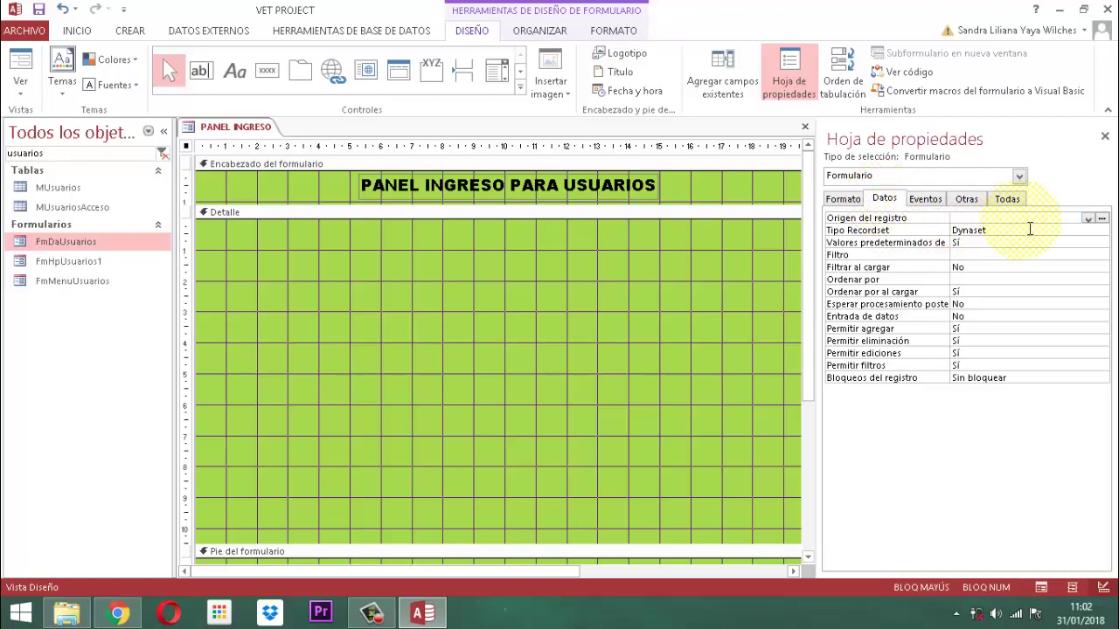
pyautogui.click(1090, 220)
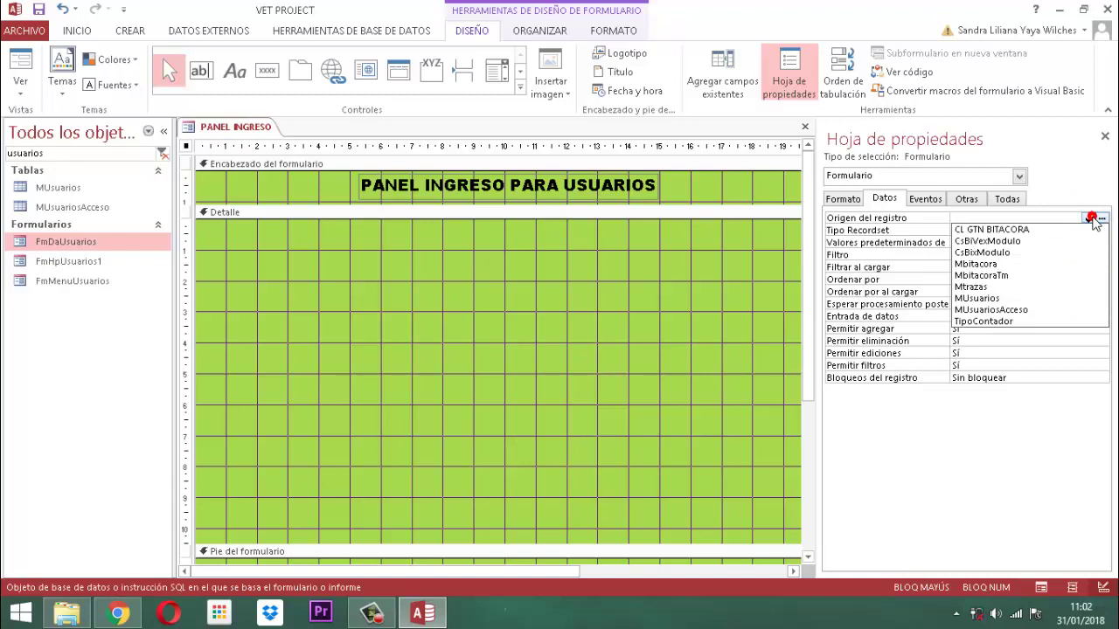
pyautogui.click(1045, 311)
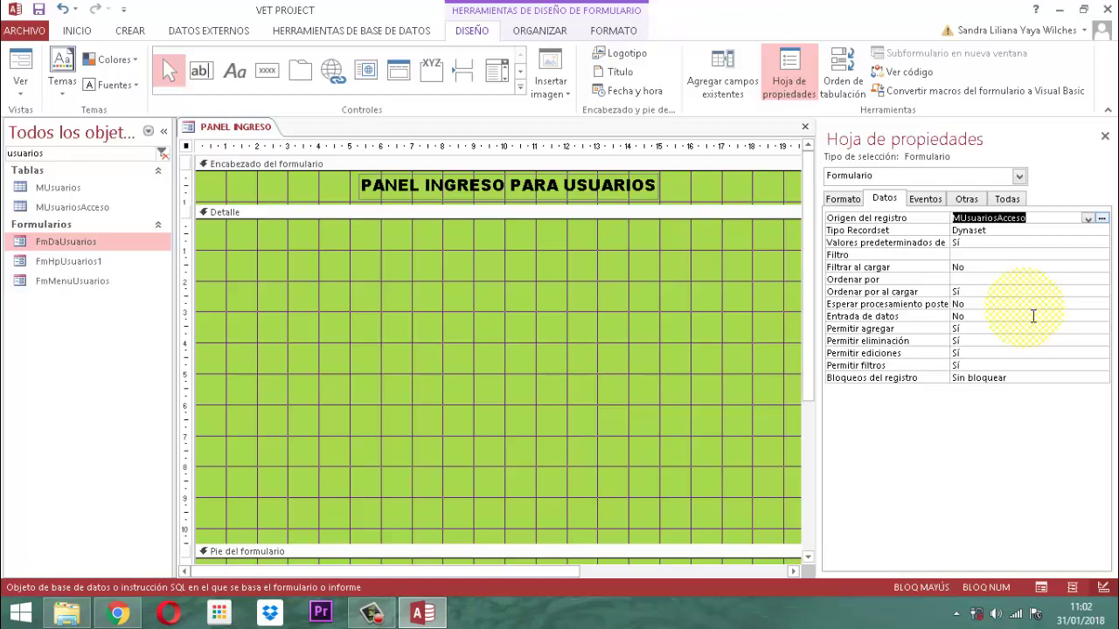
# - Set the form's data entry property (Entrada de datos) to Sí so it only accepts new records
pyautogui.press('Down')
pyautogui.press('Down')
pyautogui.press('Down')
pyautogui.press('Down')
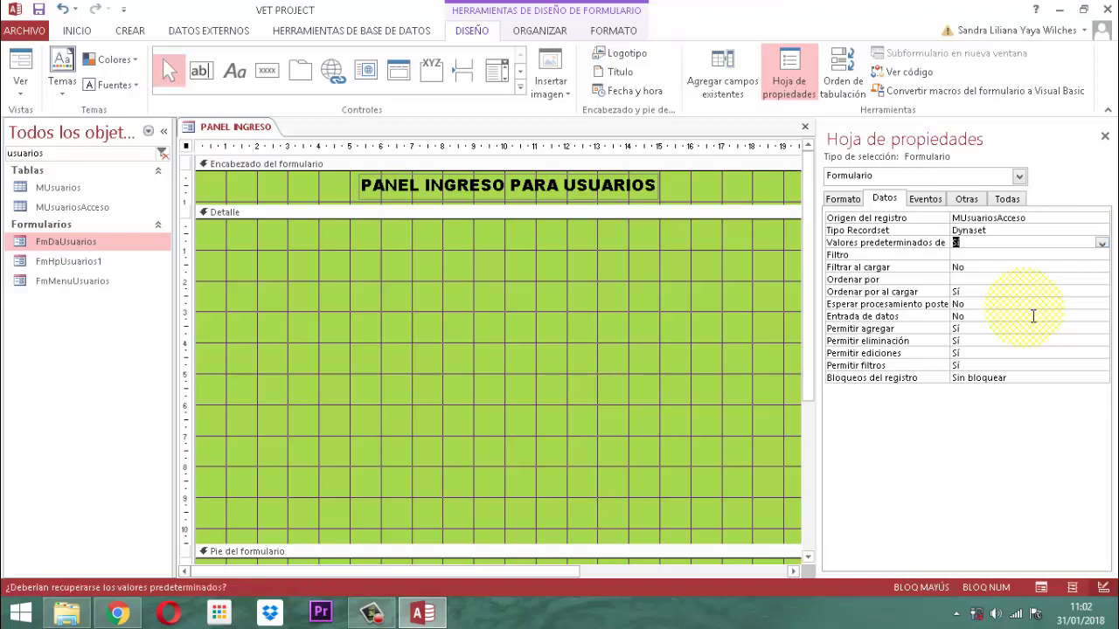
pyautogui.press('Down')
pyautogui.press('Down')
pyautogui.press('Down')
pyautogui.press('Down')
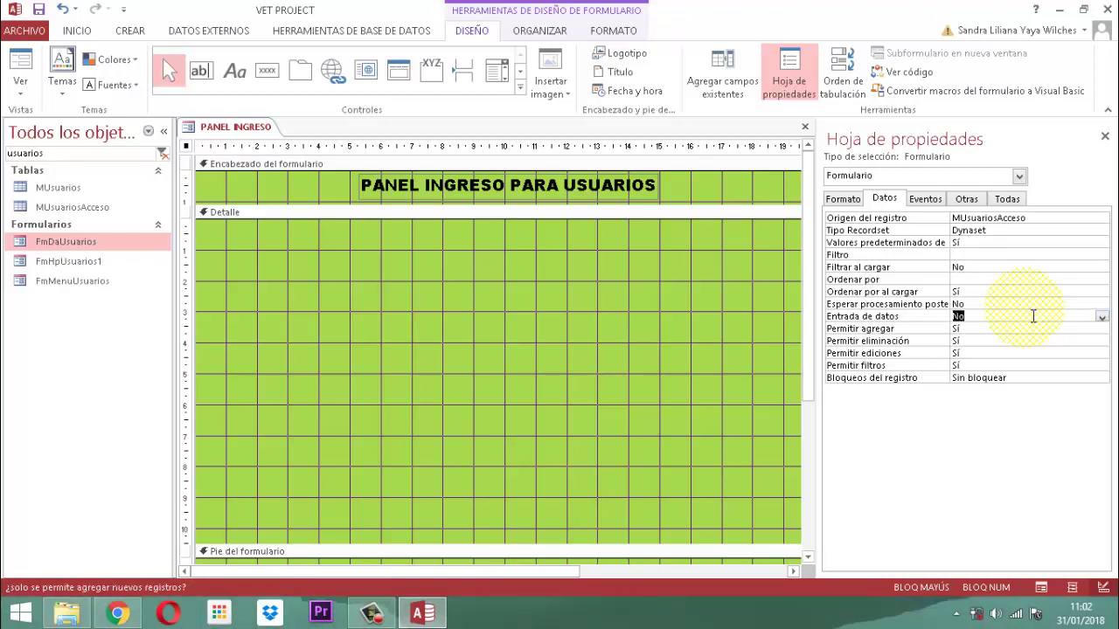
pyautogui.doubleClick(1032, 316)
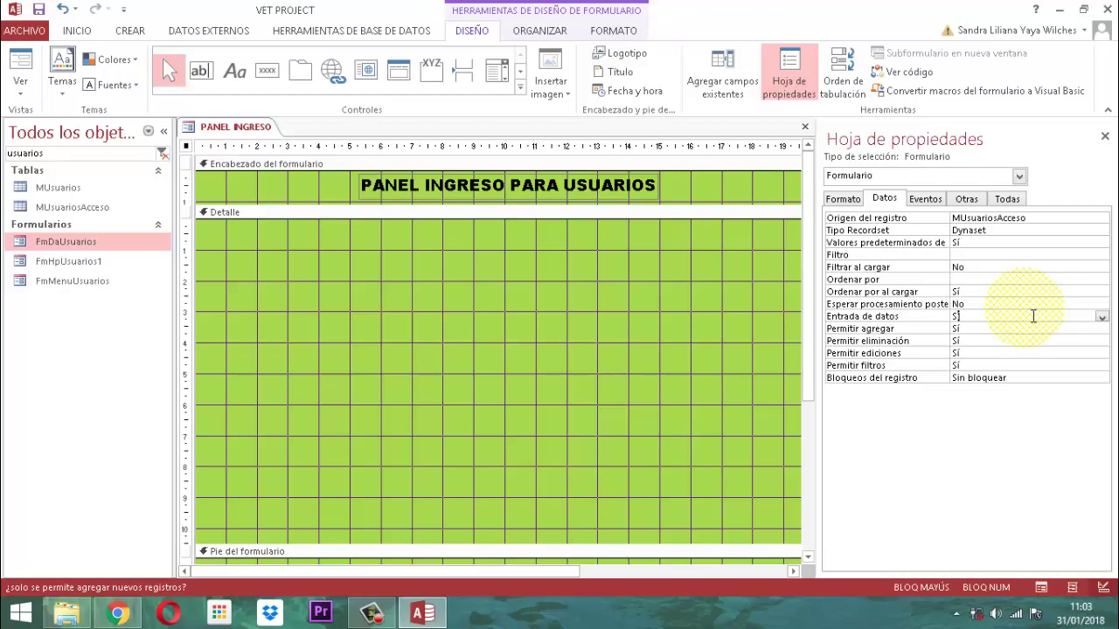
# - Give the form the title MODULO USUARIOS and set automatic centering (Centrado automático) to Sí
pyautogui.click(845, 199)
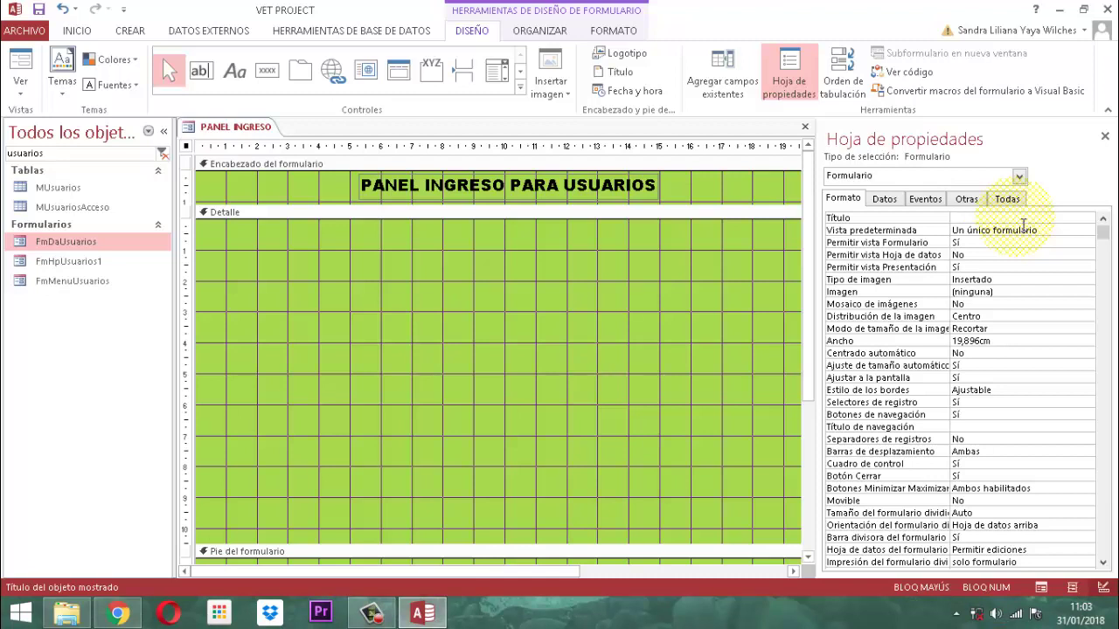
pyautogui.write('MODULO USUARIOS')
pyautogui.press('Down')
pyautogui.press('Down')
pyautogui.press('Down')
pyautogui.press('Down')
pyautogui.press('Down')
pyautogui.press('Down')
pyautogui.press('Down')
pyautogui.press('Down')
pyautogui.press('Down')
pyautogui.press('Down')
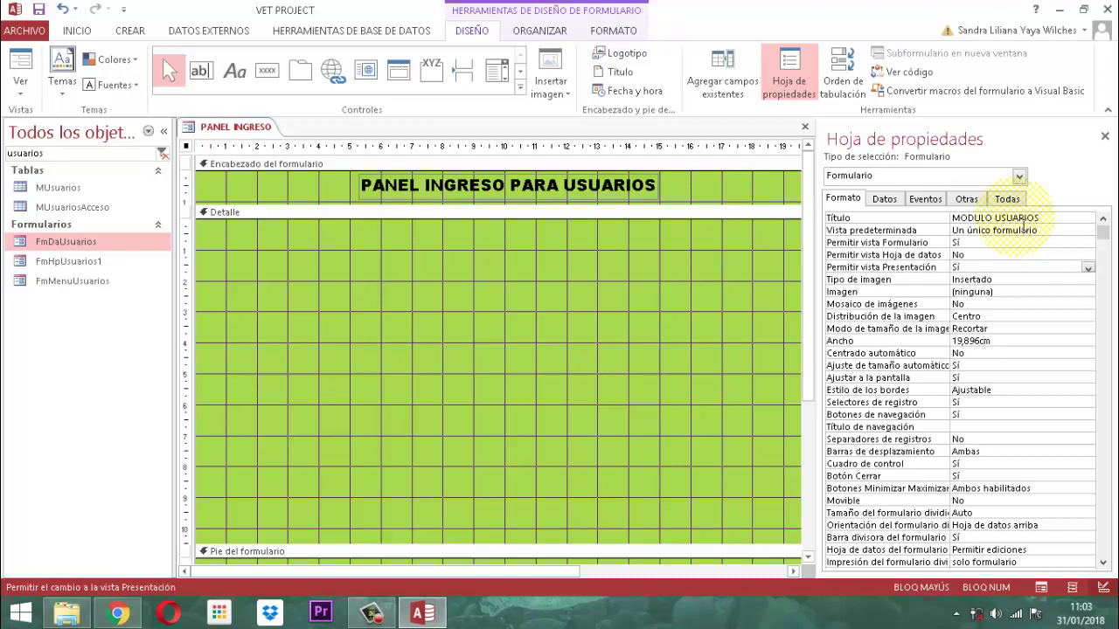
pyautogui.press('Down')
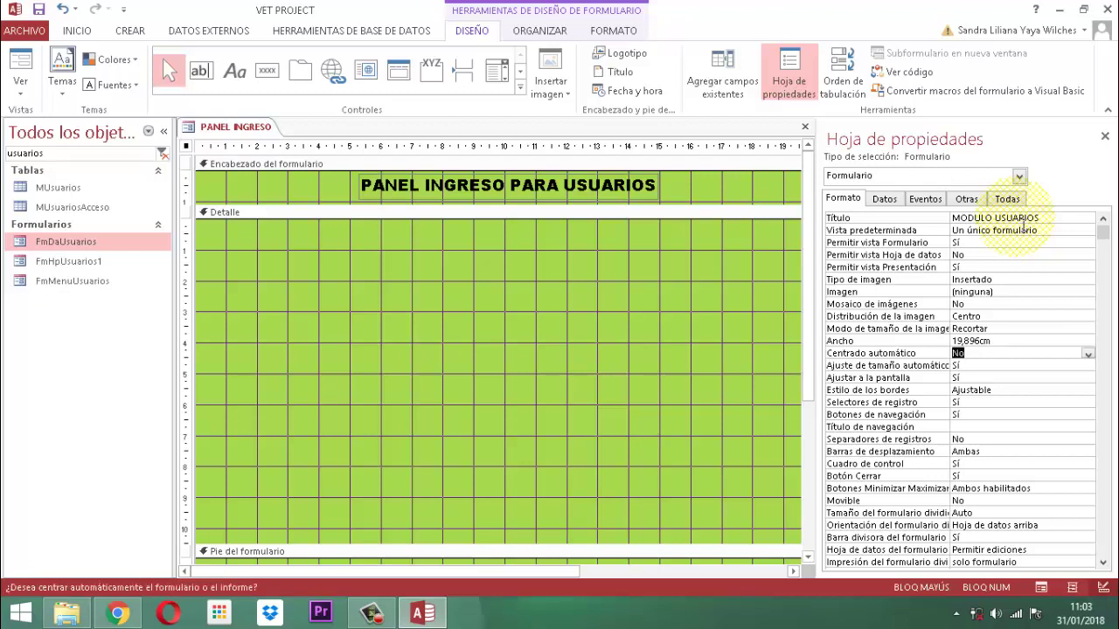
pyautogui.write('Sí')
# - Set the form's record selectors (Selectores de registro) and navigation buttons (Botones de navegación) to No
pyautogui.press('Down')
pyautogui.press('Down')
pyautogui.press('Down')
pyautogui.press('Down')
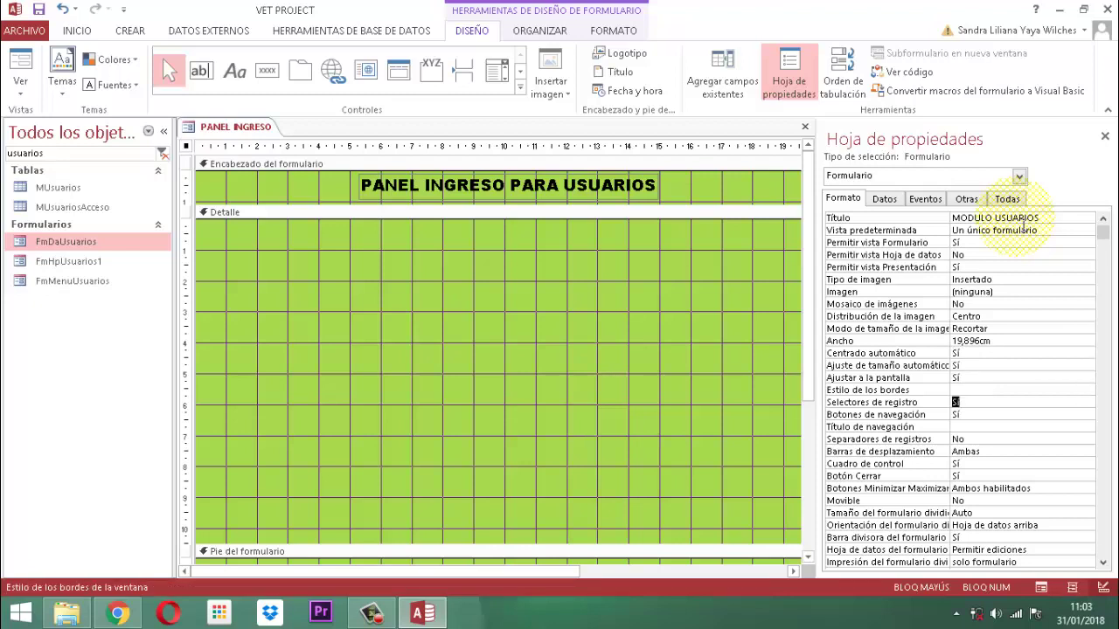
pyautogui.write('No')
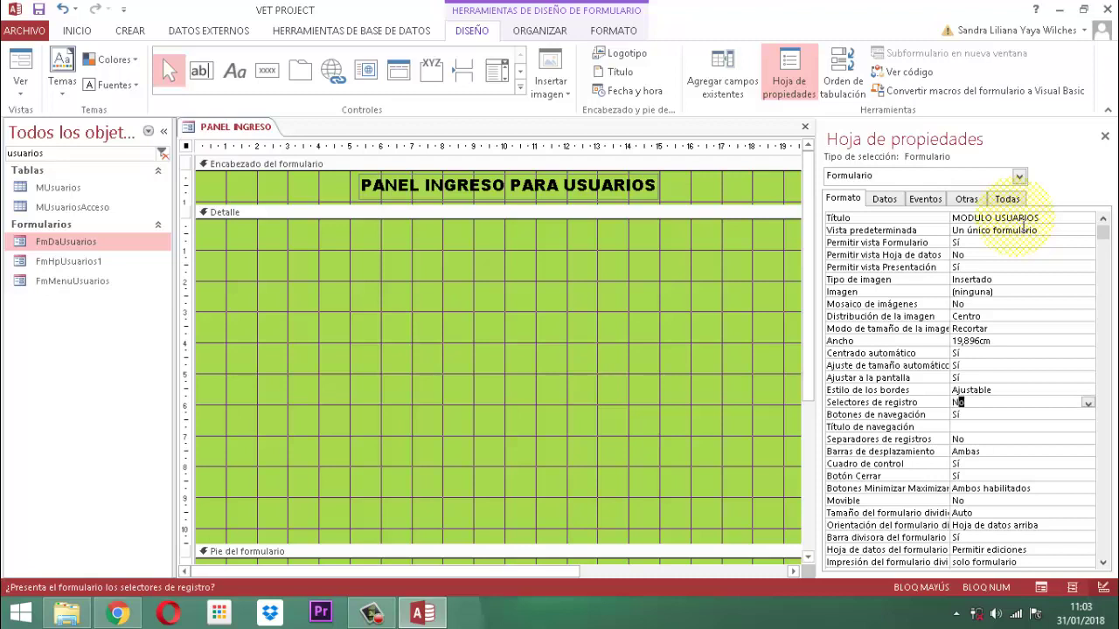
pyautogui.press('Down')
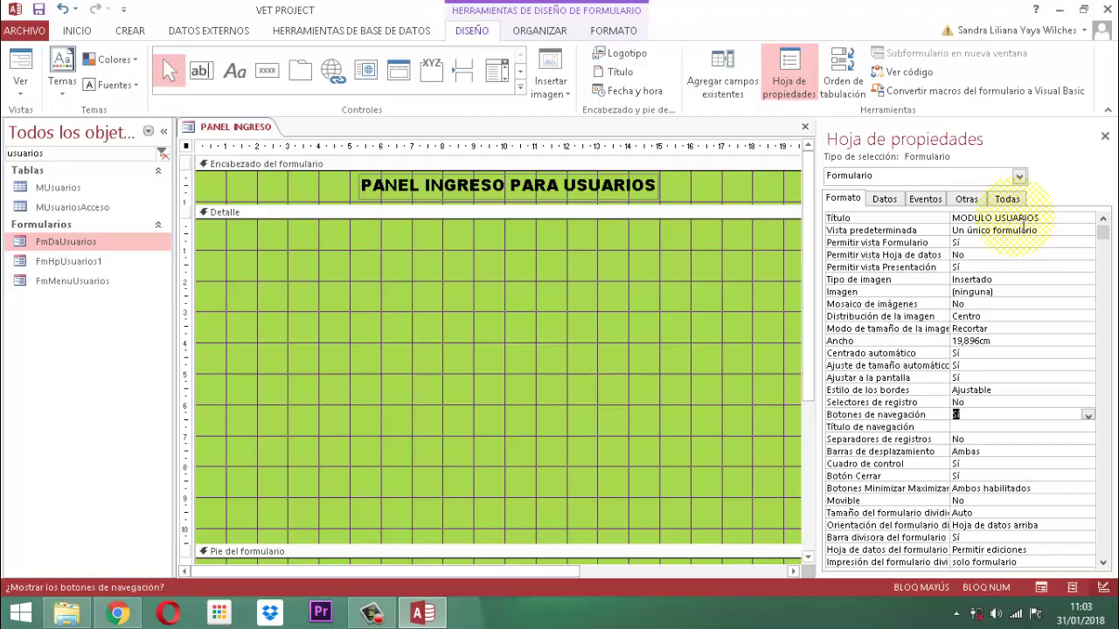
pyautogui.write('No')
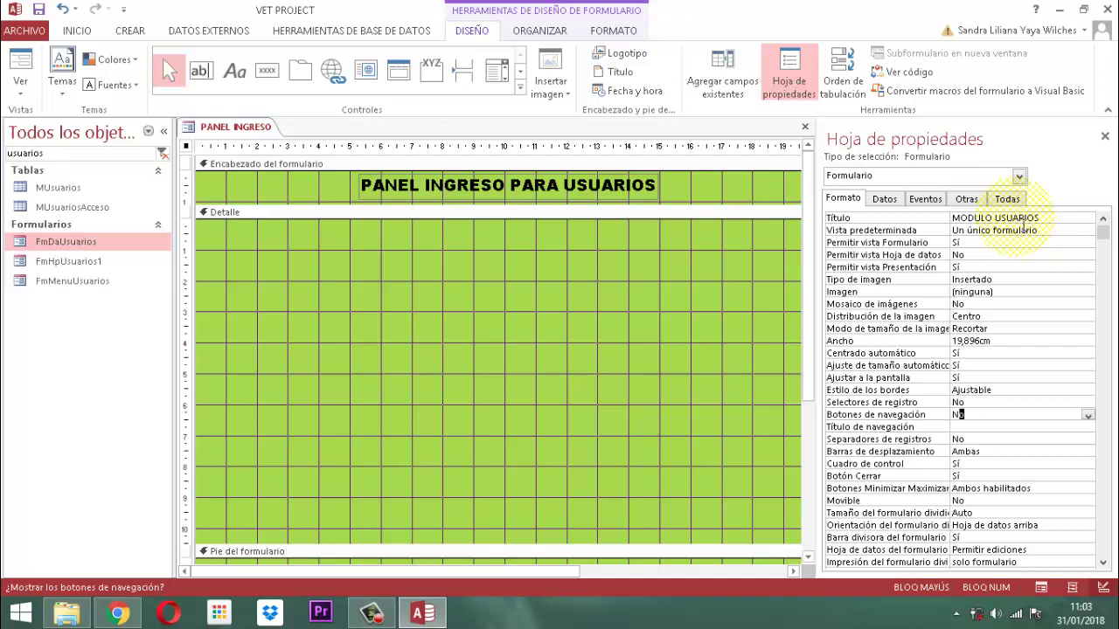
# - Set the form's scroll bars property (Barras de desplazamiento) to Ninguna
pyautogui.press('Down')
pyautogui.press('Down')
pyautogui.press('Down')
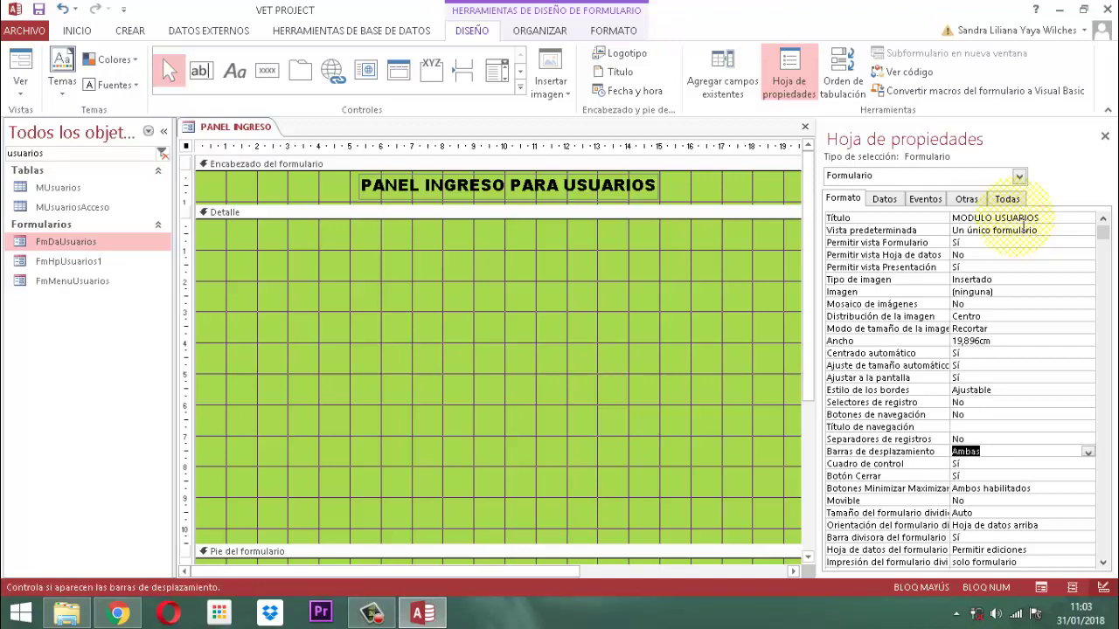
pyautogui.write('Ninguna')
pyautogui.press('Return')
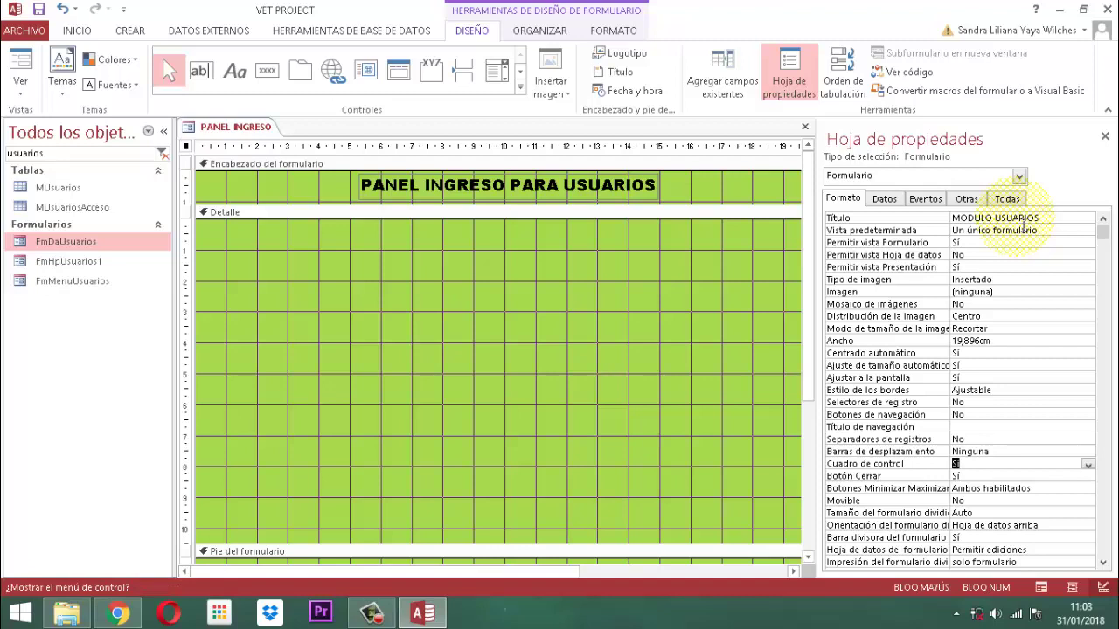
# - Set the form's Cuadro de control and Botón Cerrar to No and its minimize/maximize buttons to Ninguno
pyautogui.write('No')
pyautogui.press('Return')
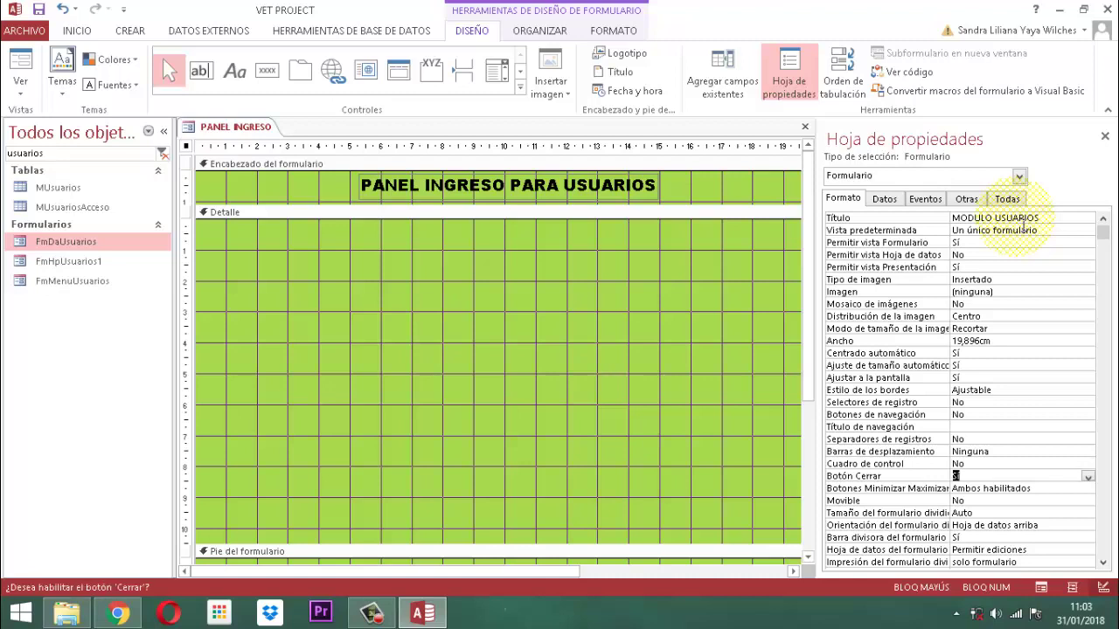
pyautogui.write('No')
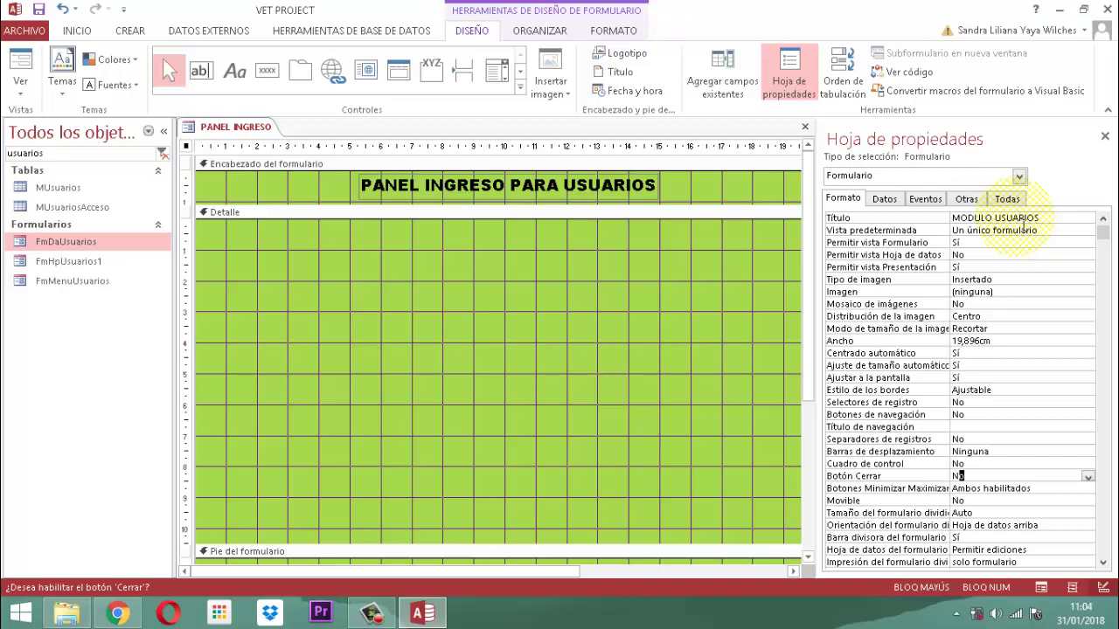
pyautogui.press('Return')
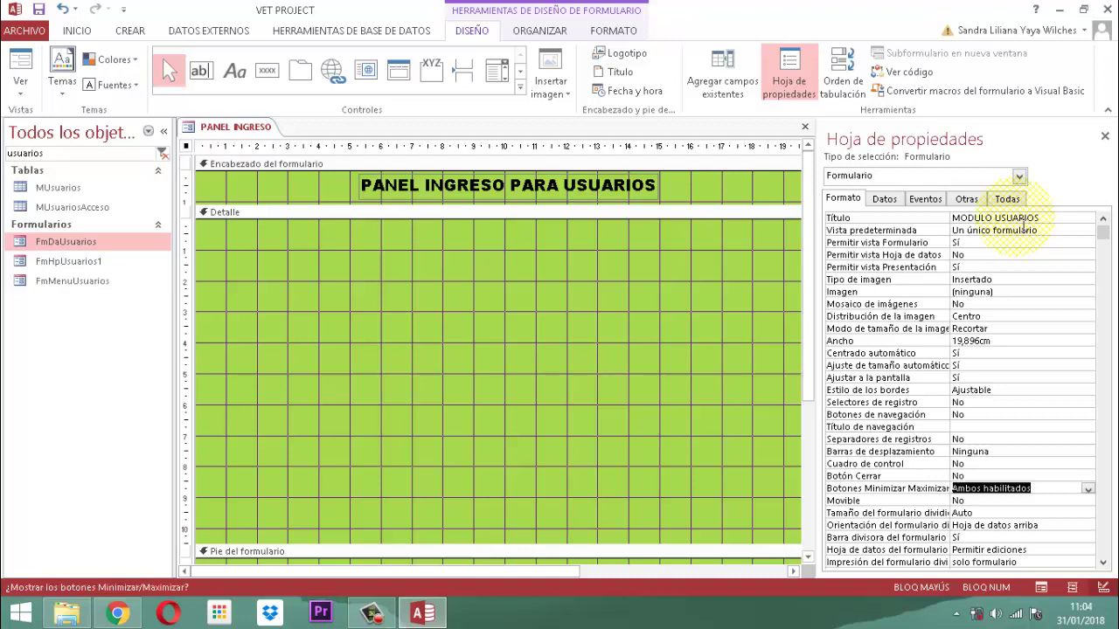
pyautogui.write('Ninguno')
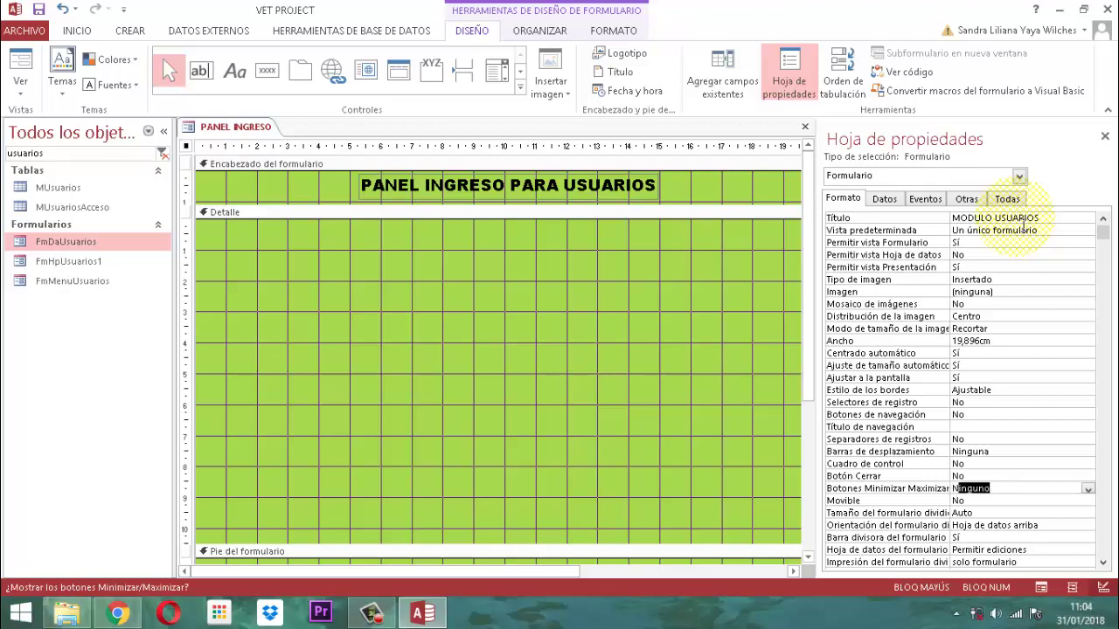
pyautogui.press('Return')
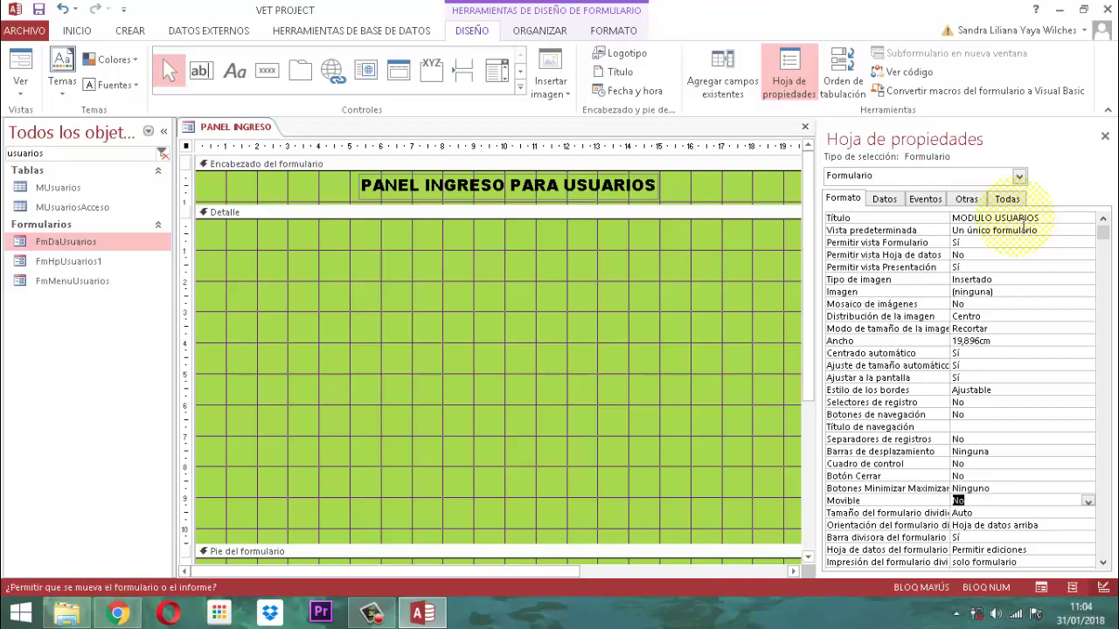
# - Set the form's Emergente and Modal properties to Sí and close the property sheet
pyautogui.click(967, 199)
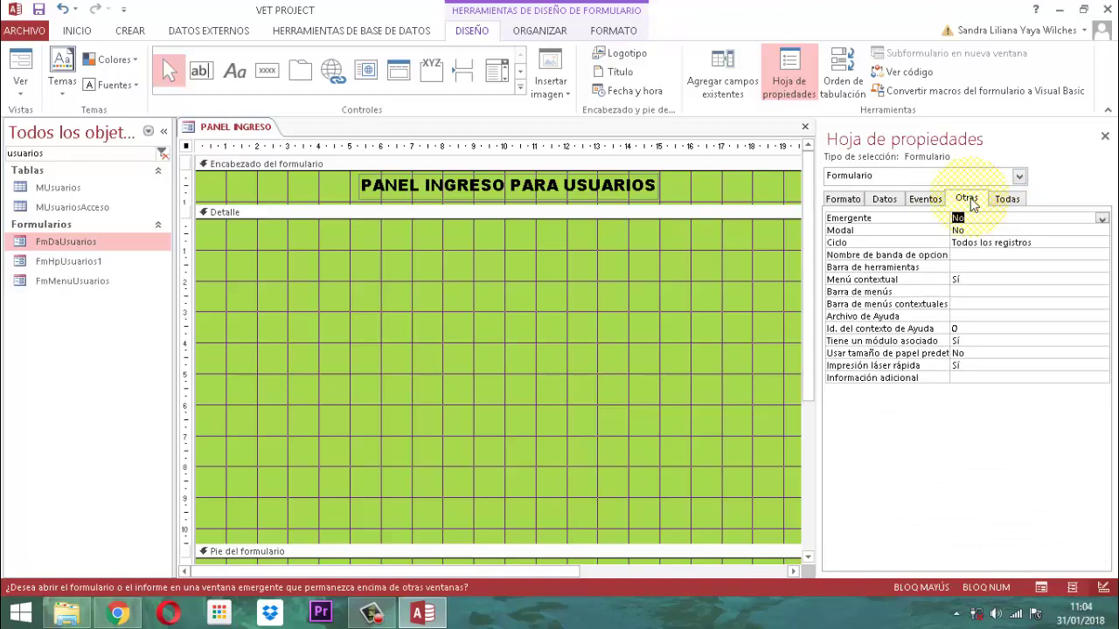
pyautogui.hotkey('alt', 'Down')
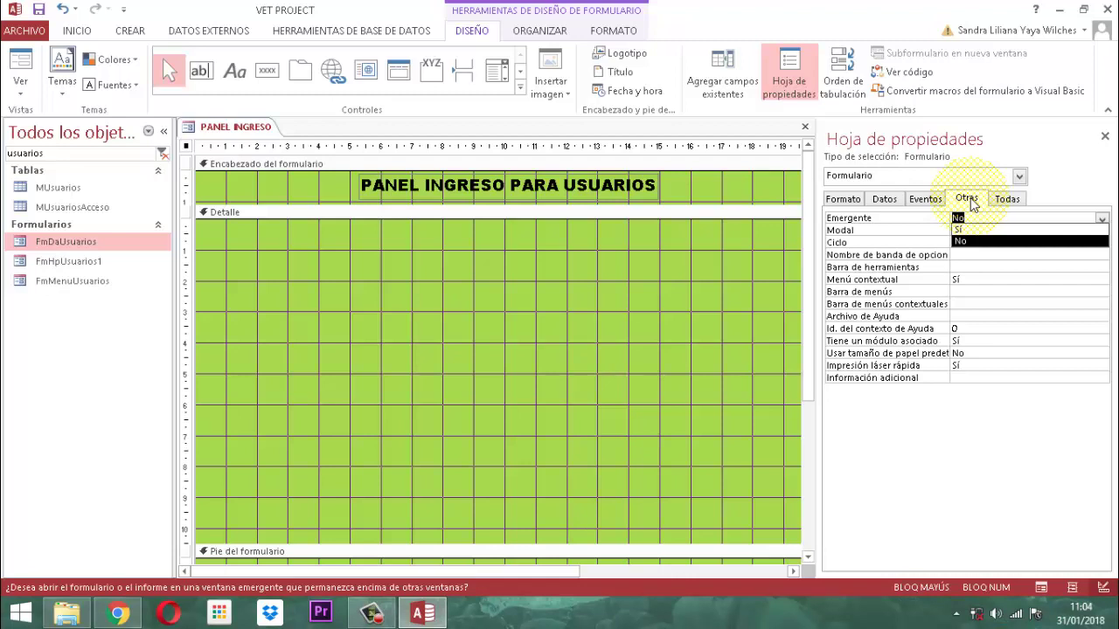
pyautogui.press('Up')
pyautogui.press('Return')
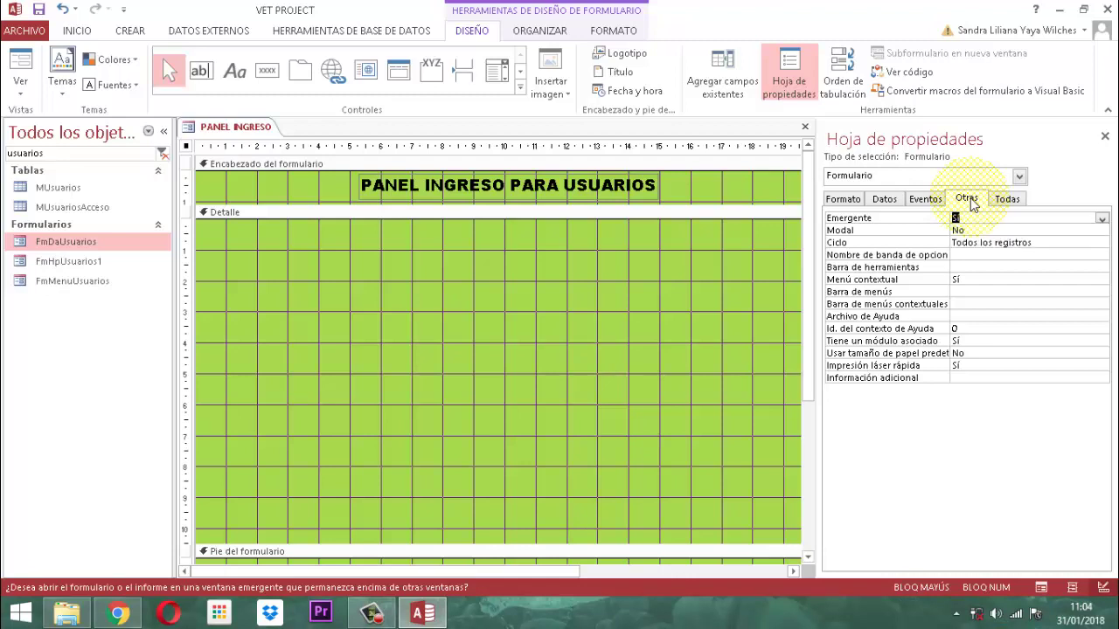
pyautogui.press('Down')
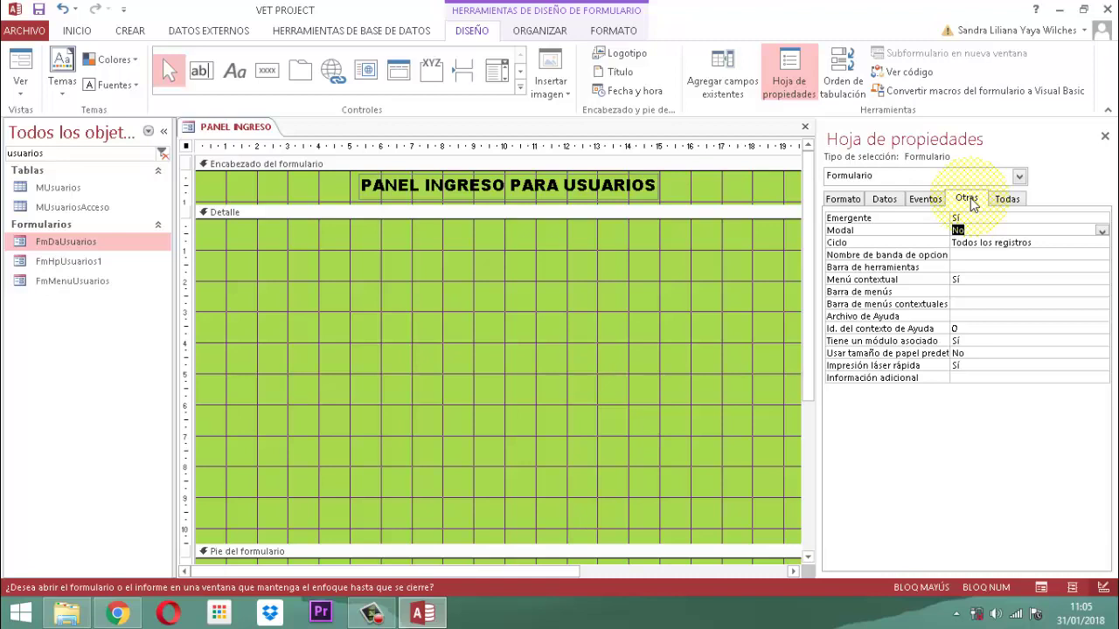
pyautogui.write('Sí')
pyautogui.press('Return')
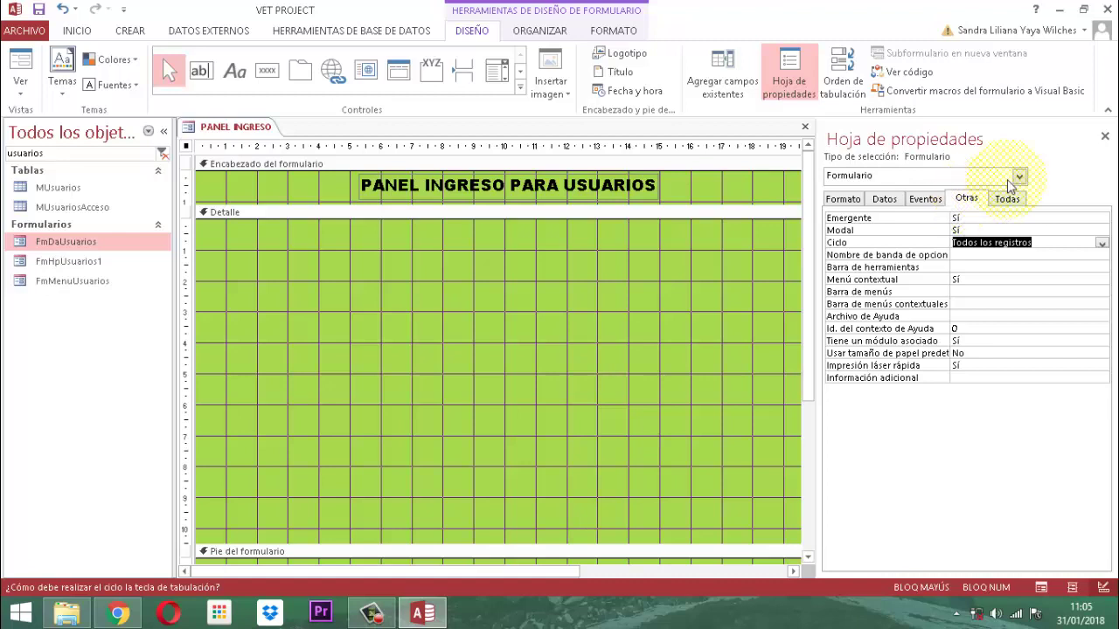
pyautogui.click(1105, 136)
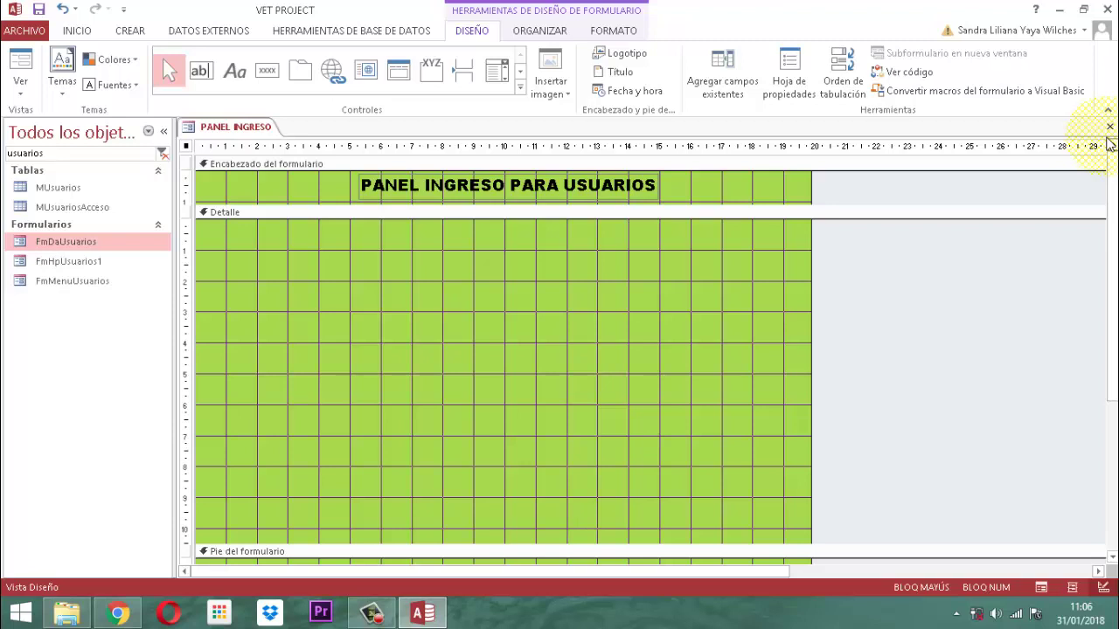
# - Add the existing fields CodeUsuario through Modulo, leaving out Id, to the form's Detalle section and close the field list
pyautogui.click(724, 72)
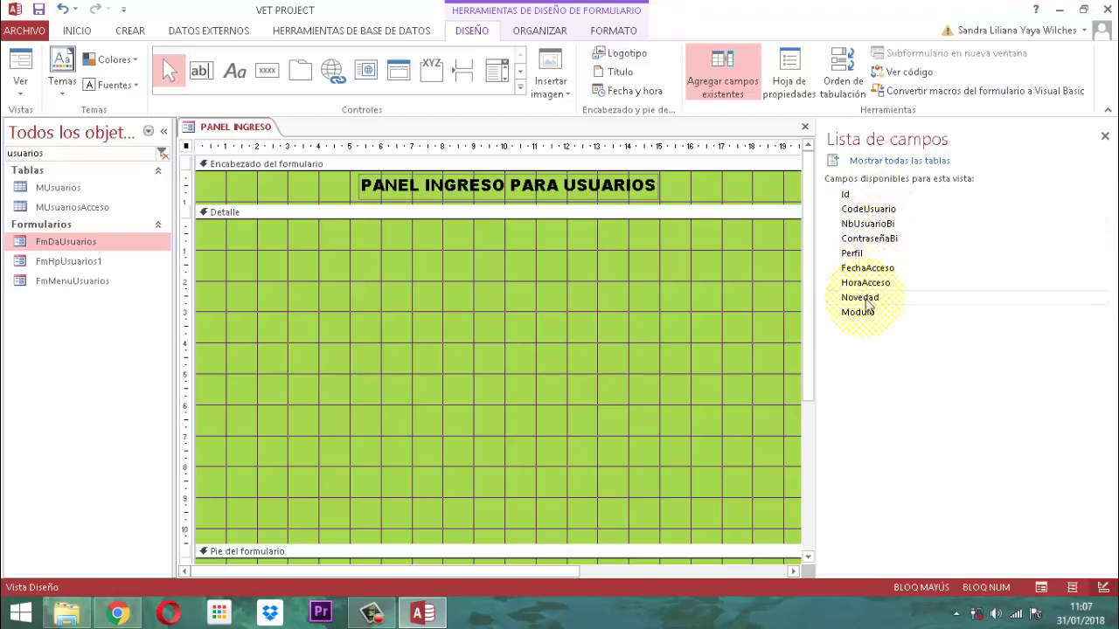
pyautogui.click(862, 211)
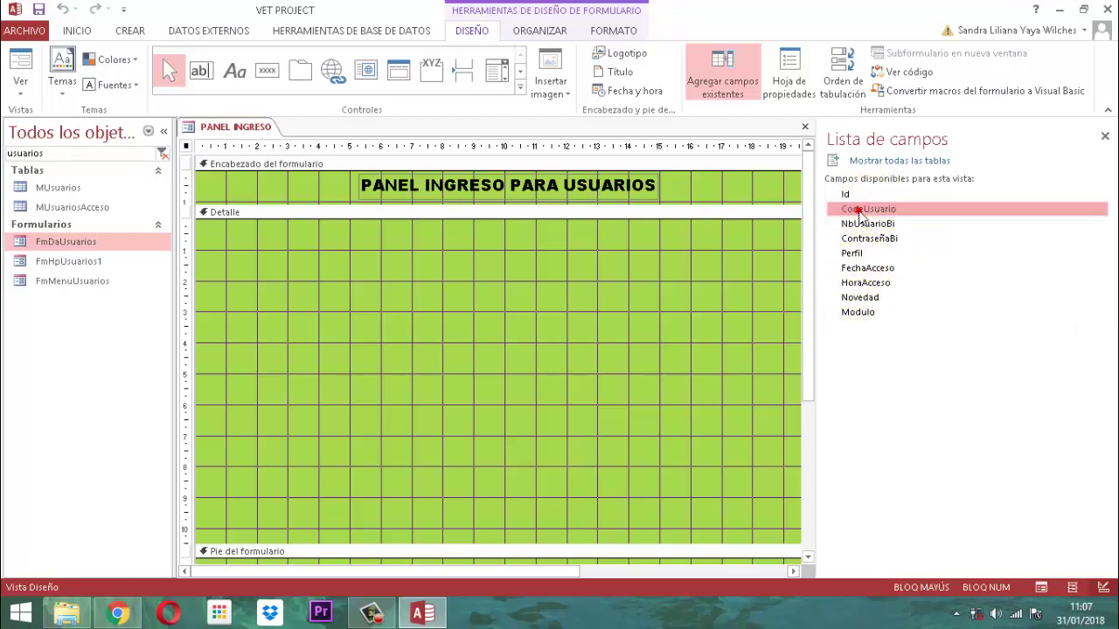
pyautogui.keyDown('shift'); pyautogui.click(870, 313); pyautogui.keyUp('shift')
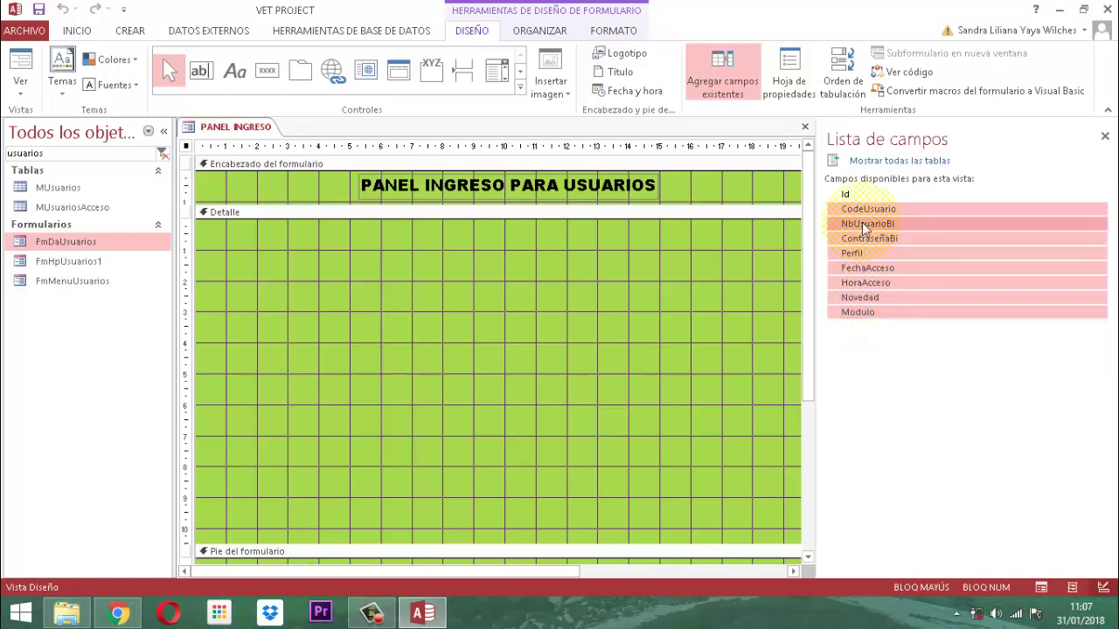
pyautogui.moveTo(866, 223); pyautogui.dragTo(584, 281)
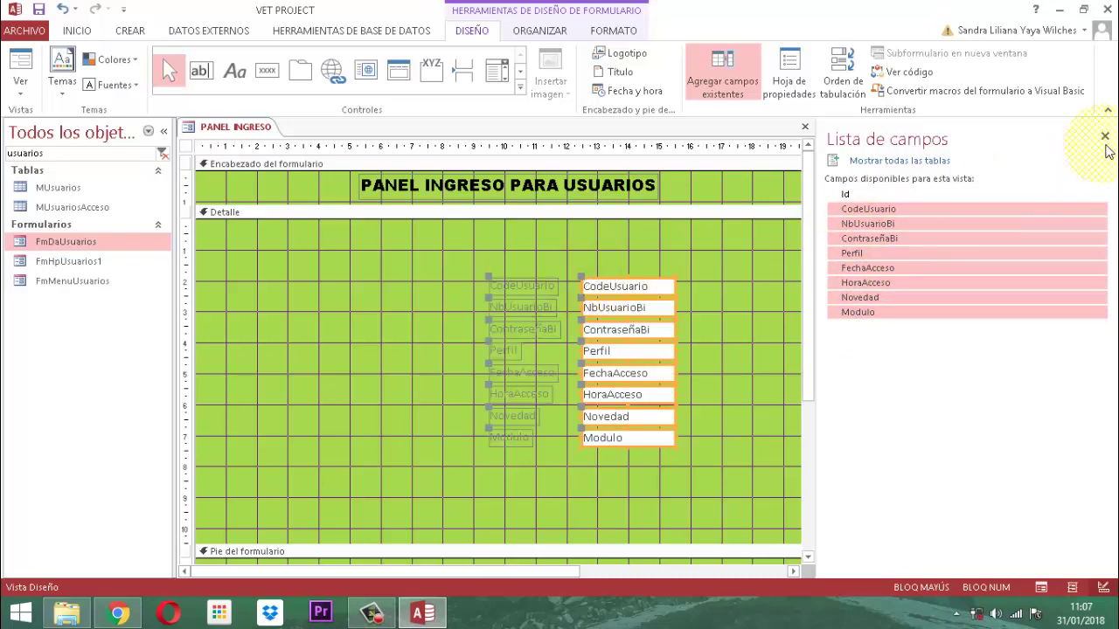
pyautogui.click(1105, 137)
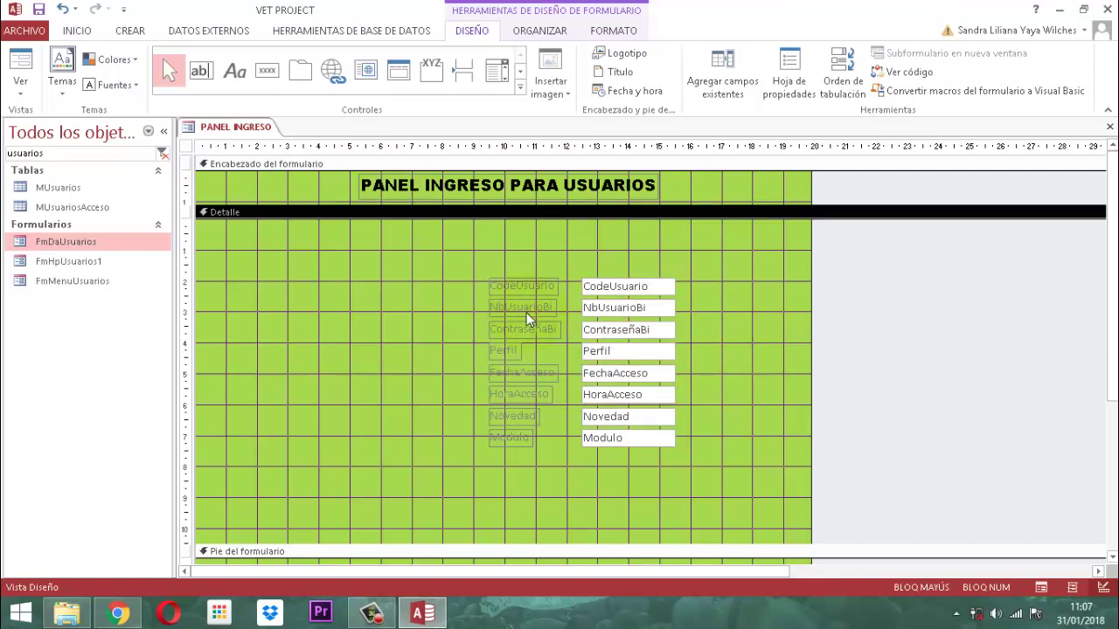
# - Delete the NbUsuarioBi field and its label from the Detalle section
pyautogui.doubleClick(699, 311)
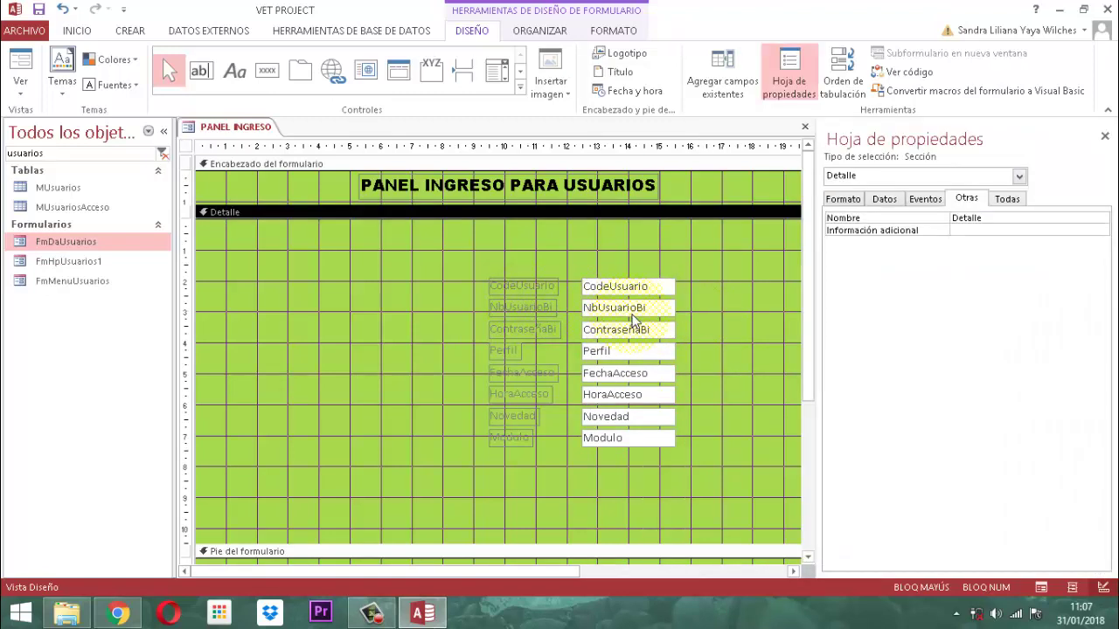
pyautogui.click(1105, 136)
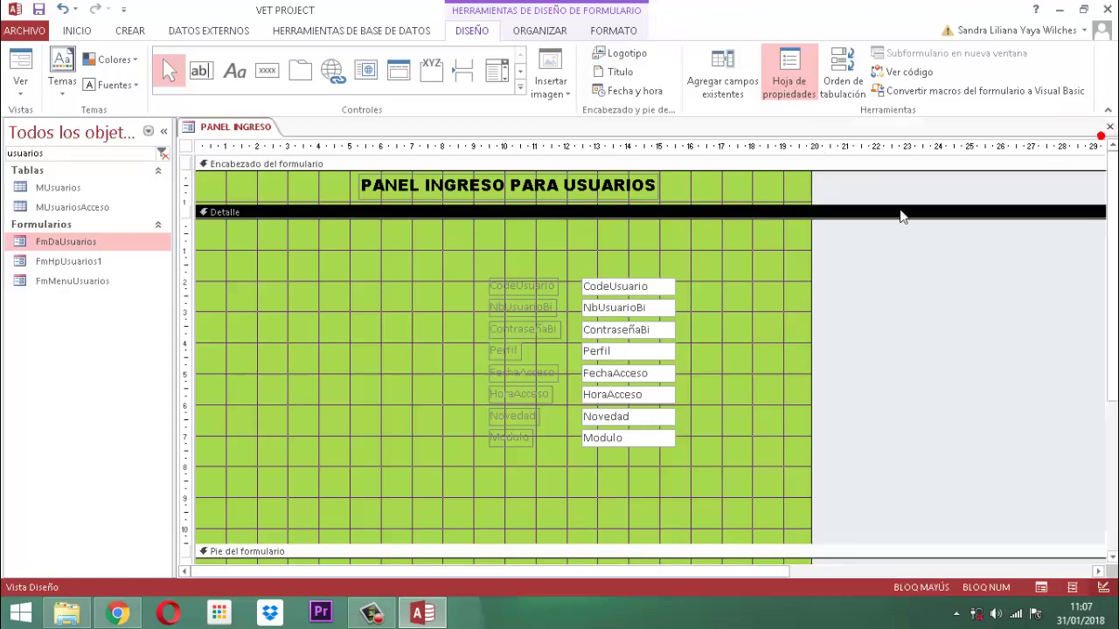
pyautogui.click(624, 314)
pyautogui.press('Delete')
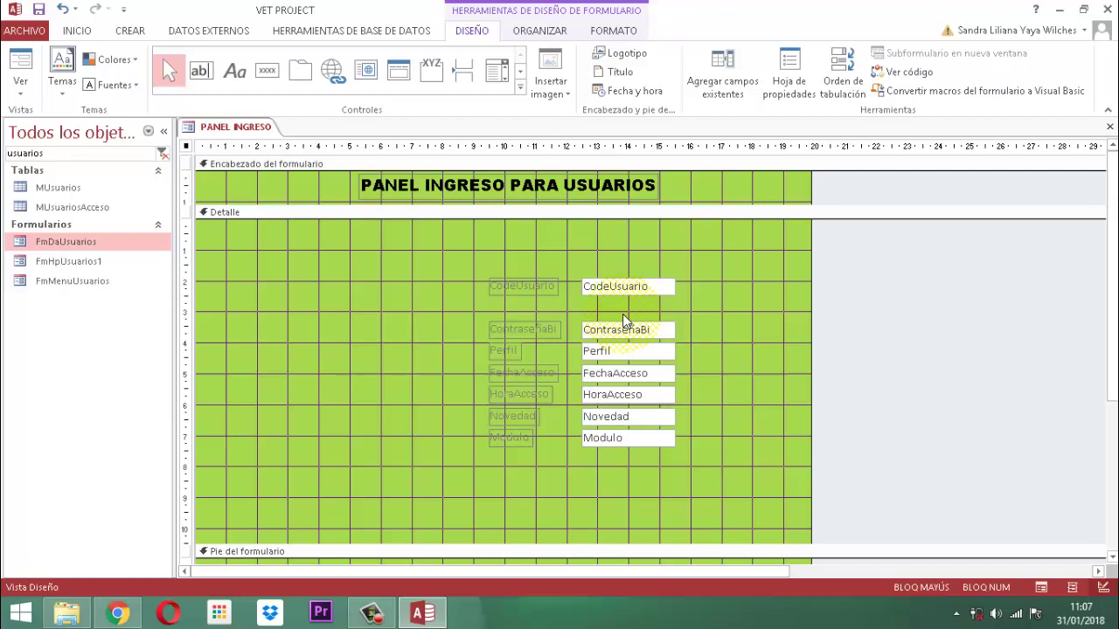
# - Arrange all remaining field labels and text boxes in the Detalle section in a stacked (Apilado) layout
pyautogui.moveTo(463, 256); pyautogui.dragTo(715, 481)
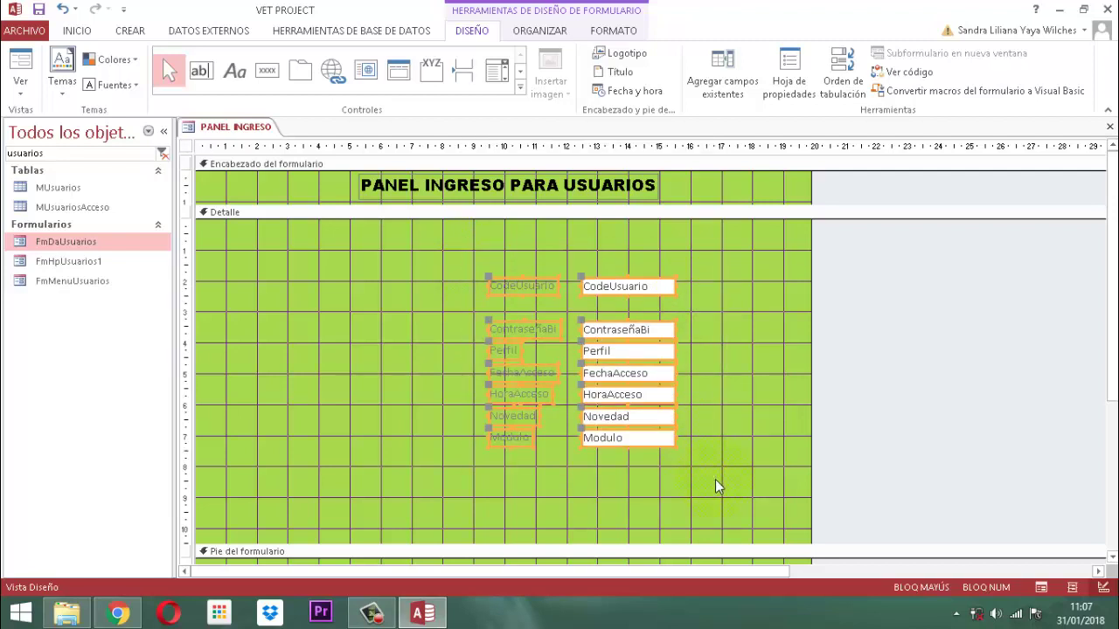
pyautogui.click(535, 31)
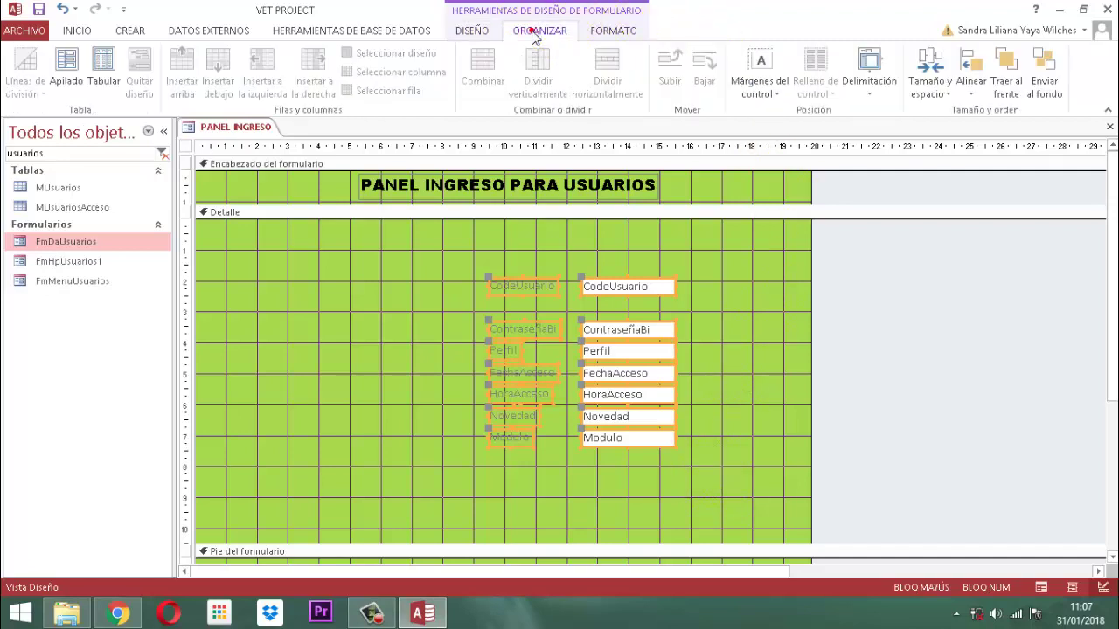
pyautogui.click(61, 80)
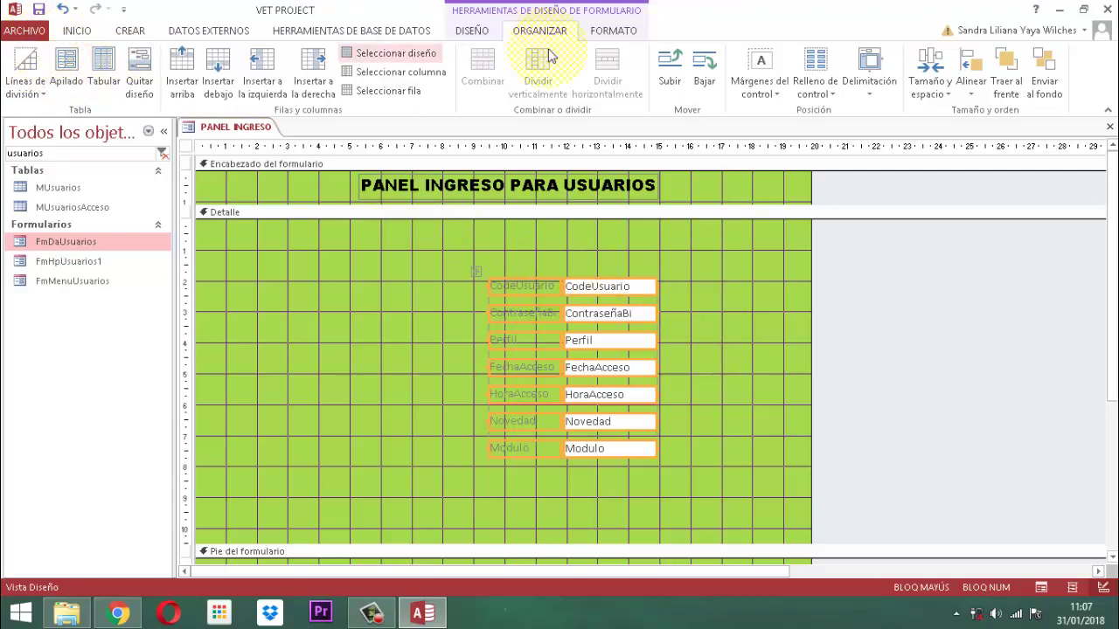
# - Format the text of all Detalle labels and text boxes as black, bold and size 10
pyautogui.click(618, 32)
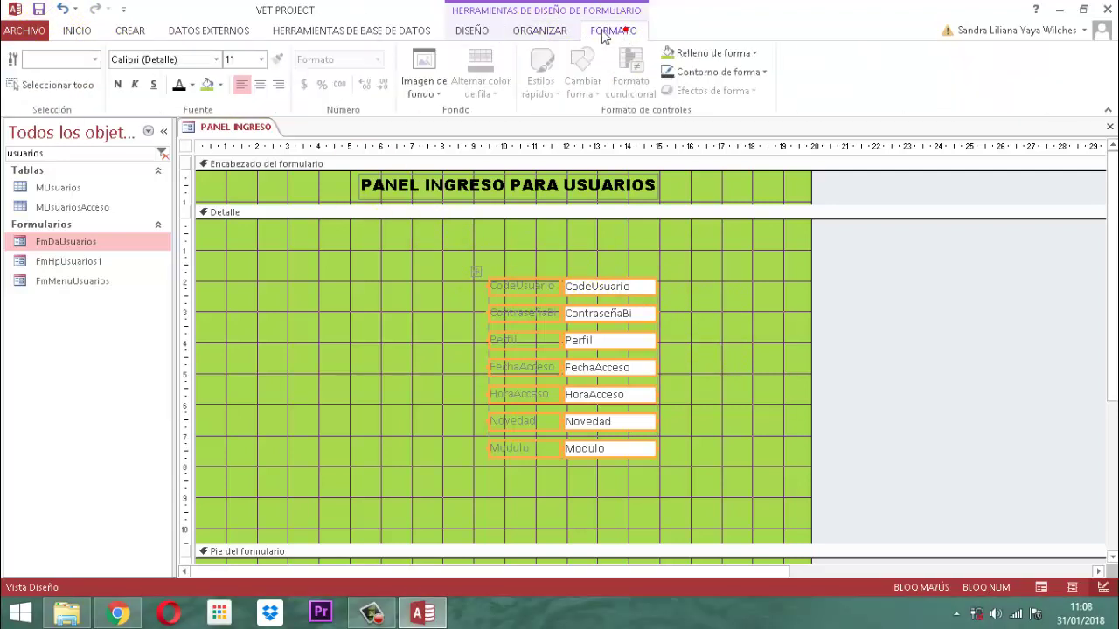
pyautogui.click(179, 86)
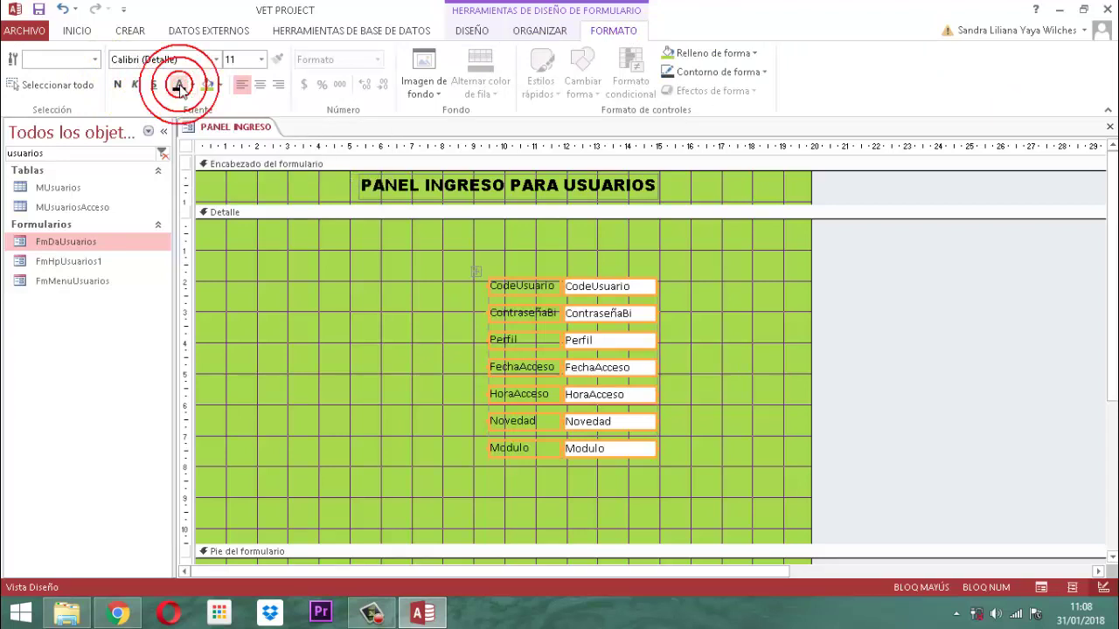
pyautogui.click(119, 84)
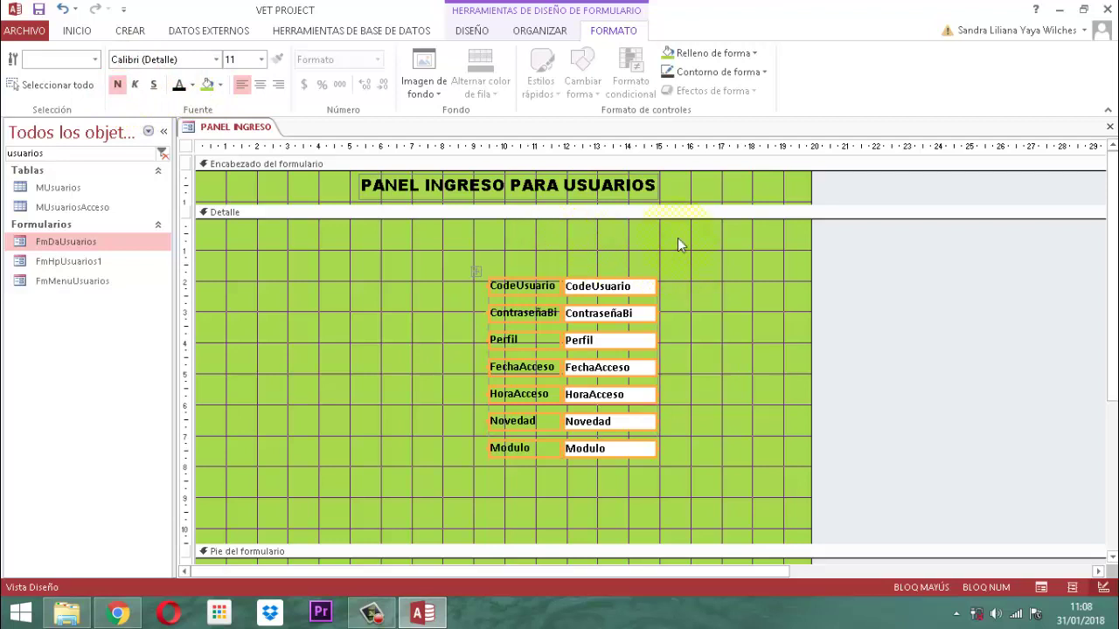
pyautogui.click(261, 58)
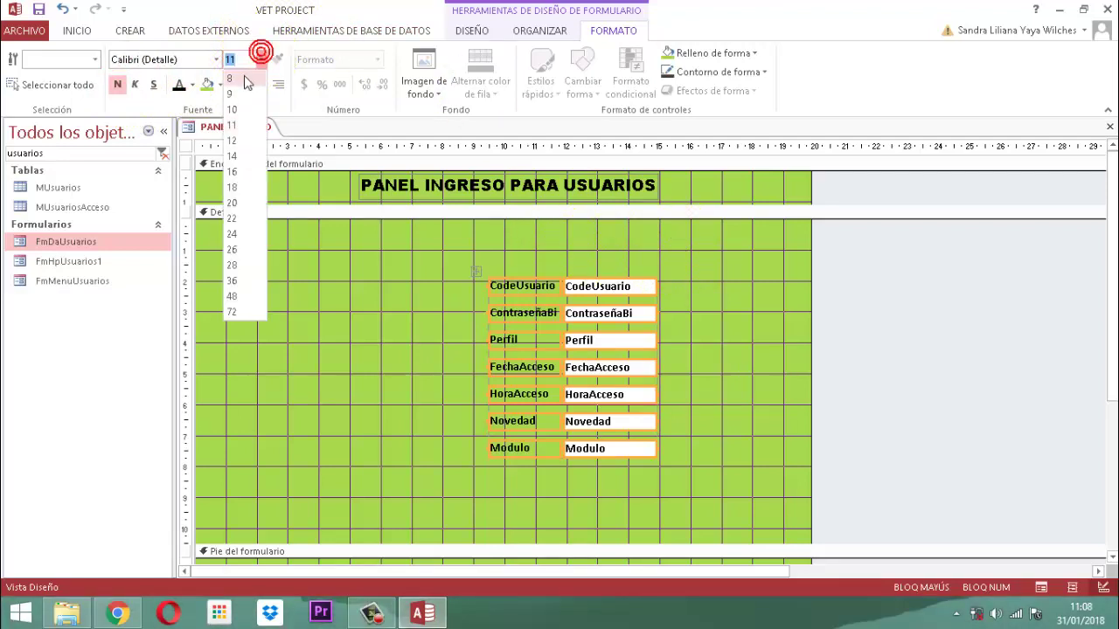
pyautogui.click(233, 109)
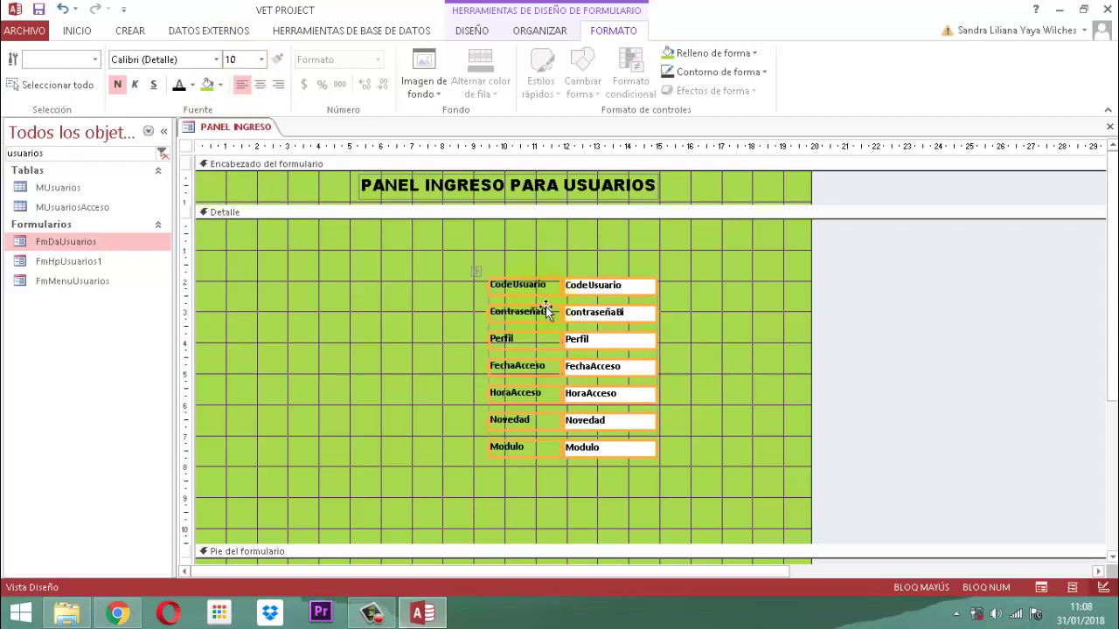
pyautogui.click(696, 274)
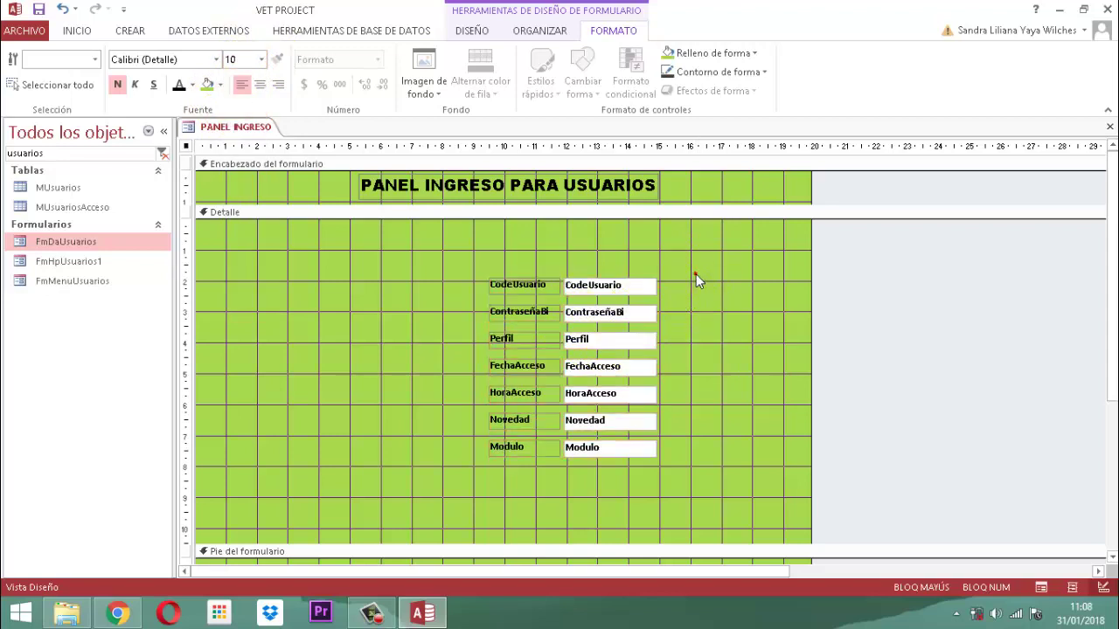
# - Change the caption of the CodeUsuario label to "Codigo Usuario"
pyautogui.click(503, 285)
pyautogui.click(512, 291)
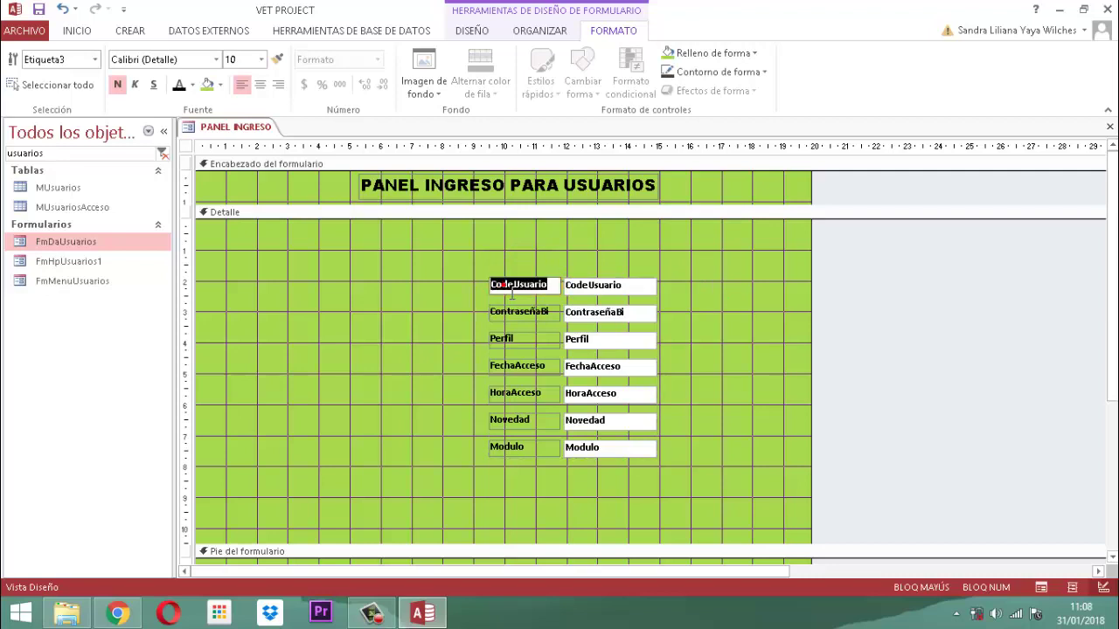
pyautogui.write('C')
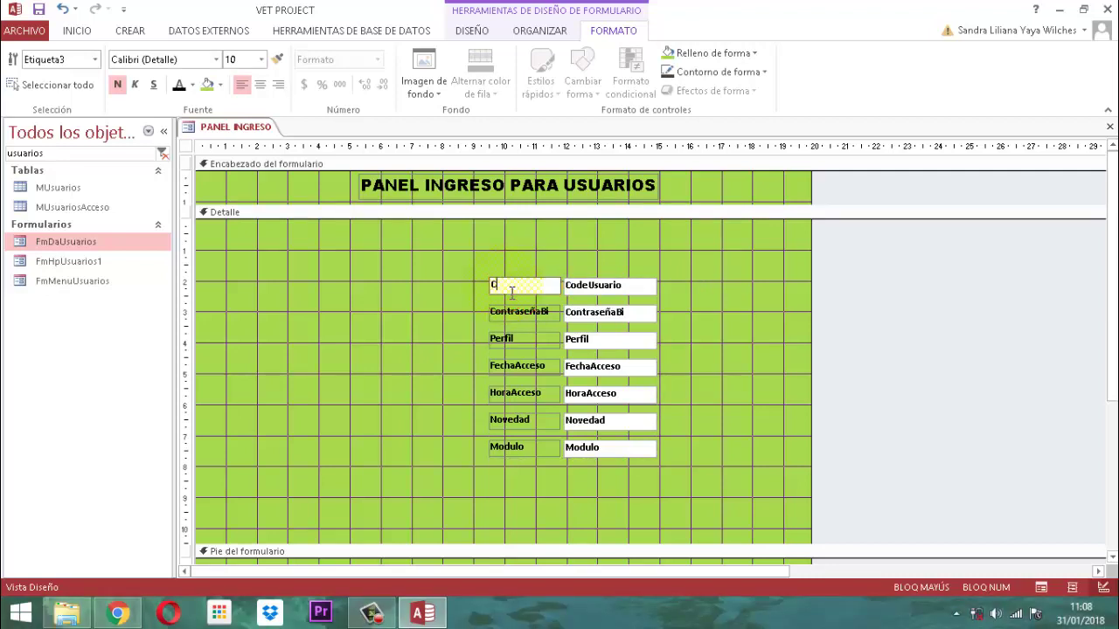
pyautogui.press('capslock')
pyautogui.write('odigo Usuario')
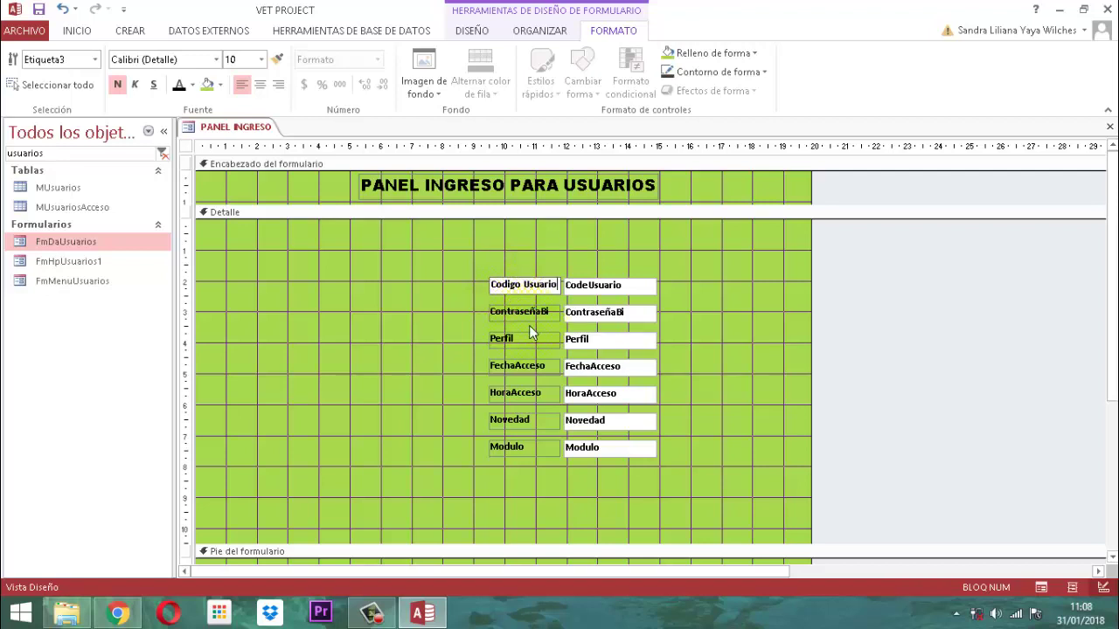
# - Change the caption of the ContraseñaBi label to "Contraseña"
pyautogui.click(531, 315)
pyautogui.click(539, 316)
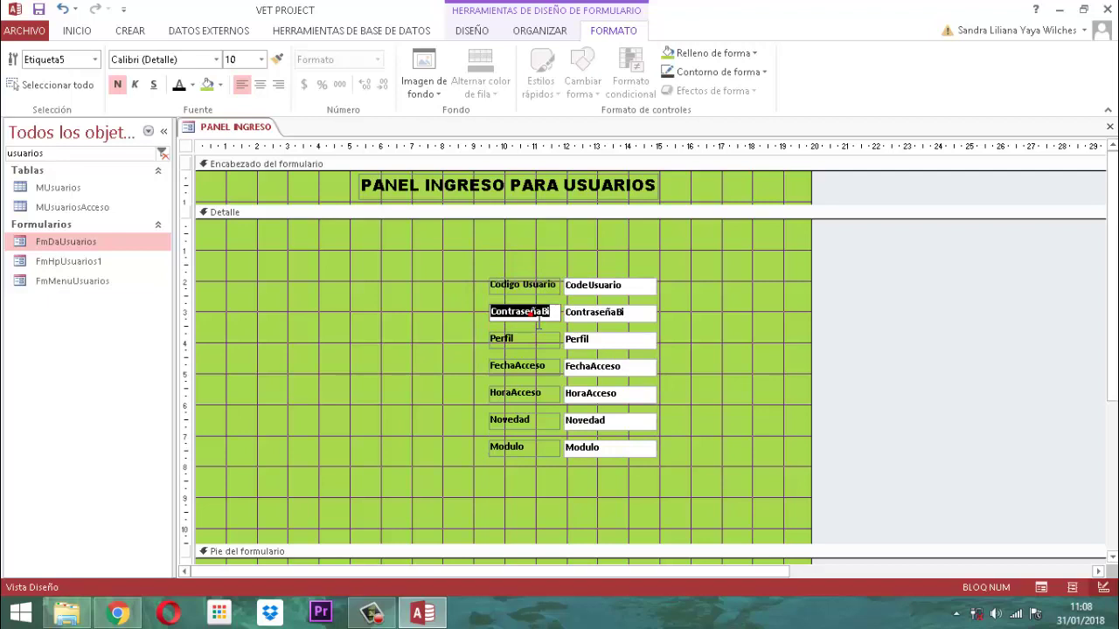
pyautogui.write('Contraseña')
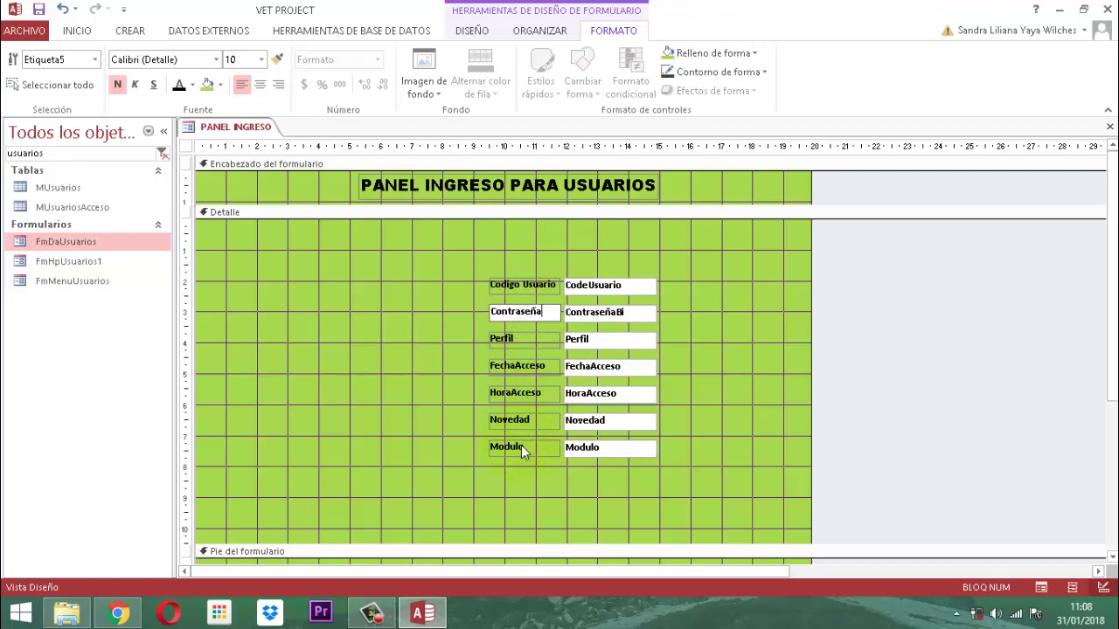
pyautogui.click(725, 386)
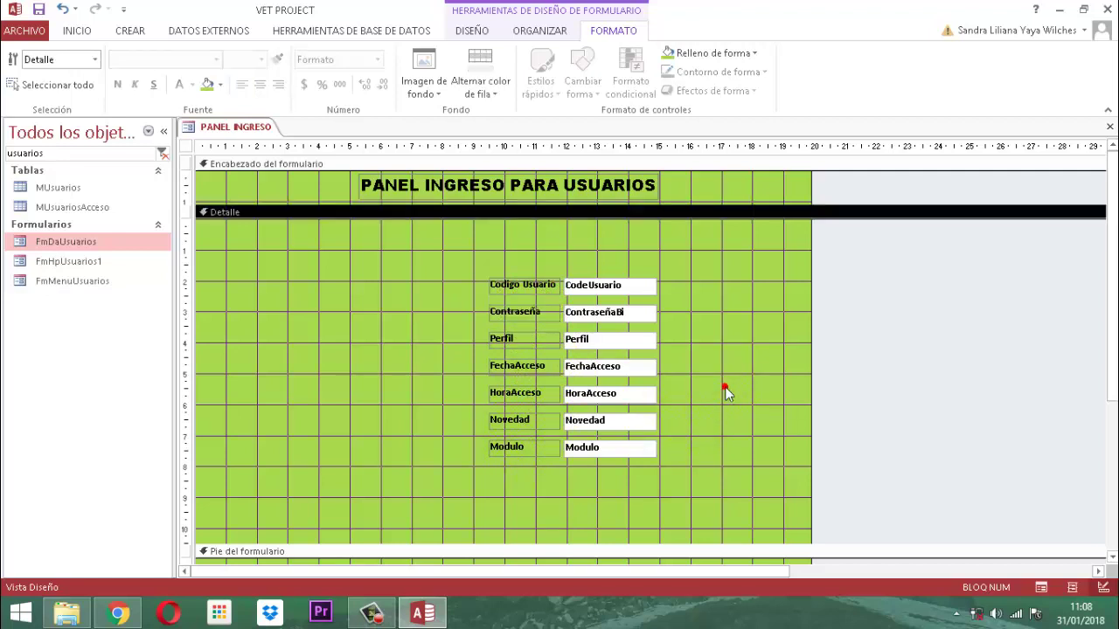
# - Give all seven field labels in the Detalle section a light orange background (#F7B580) and a black outline
pyautogui.moveTo(458, 250); pyautogui.dragTo(540, 467)
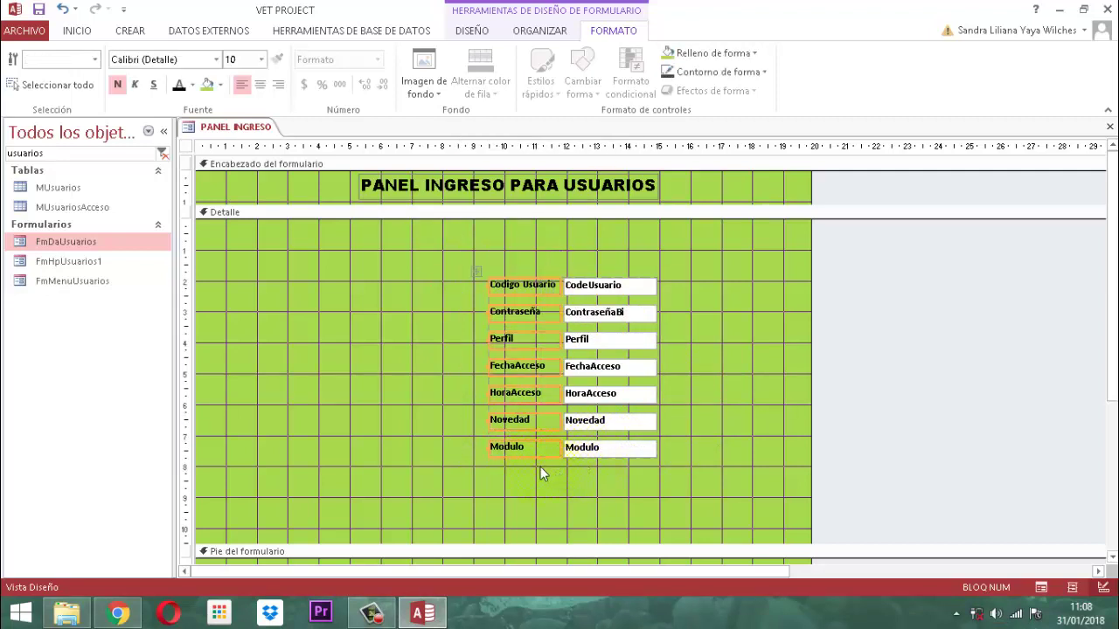
pyautogui.click(220, 84)
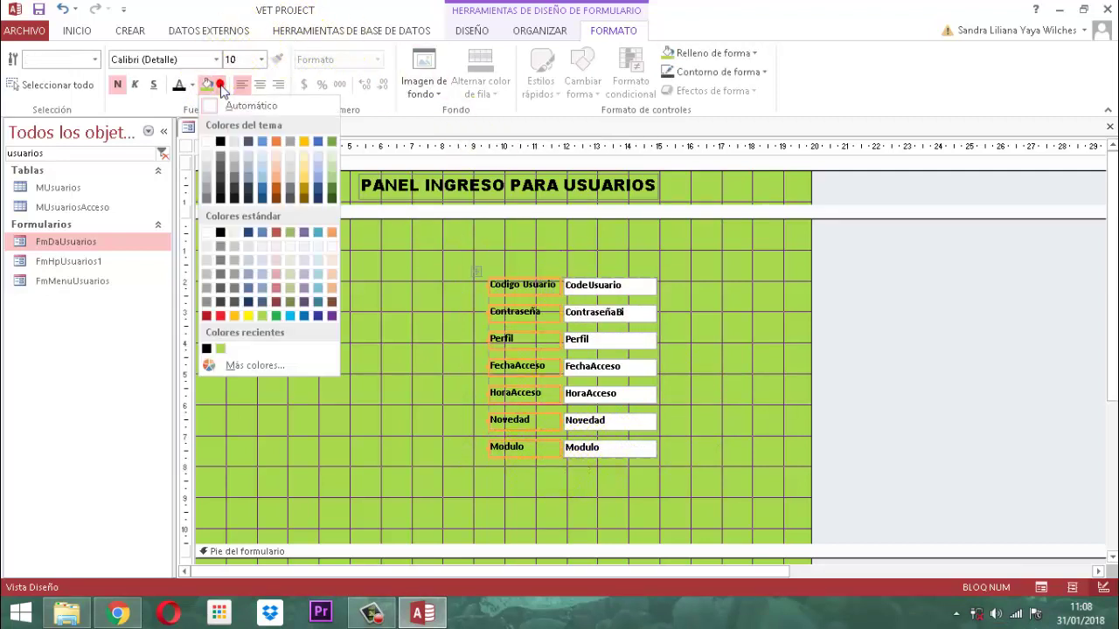
pyautogui.click(332, 287)
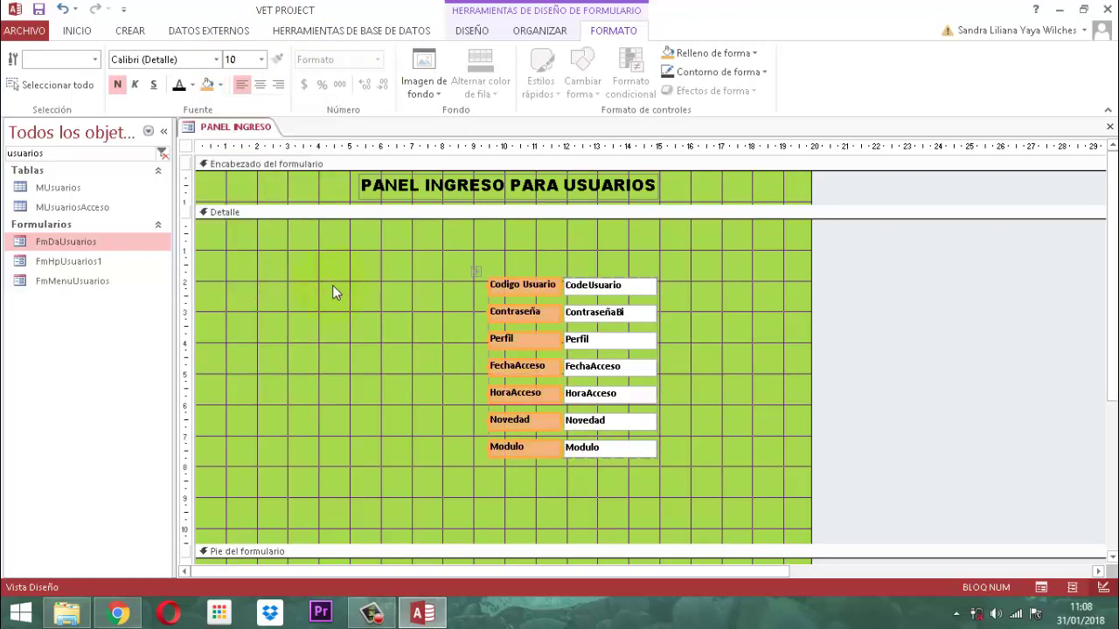
pyautogui.click(764, 72)
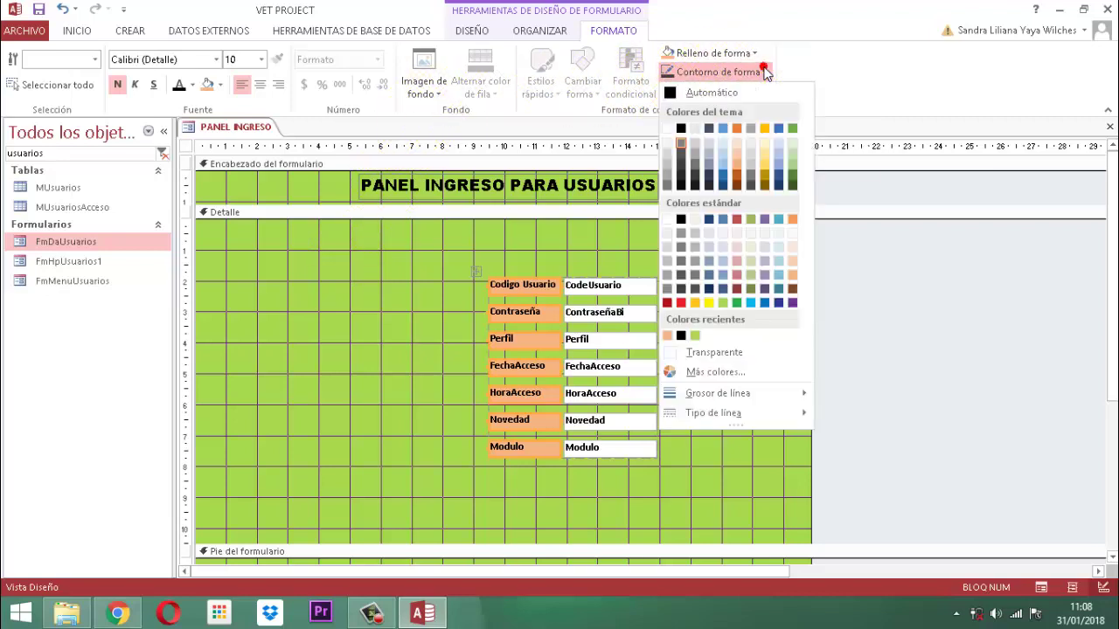
pyautogui.click(681, 130)
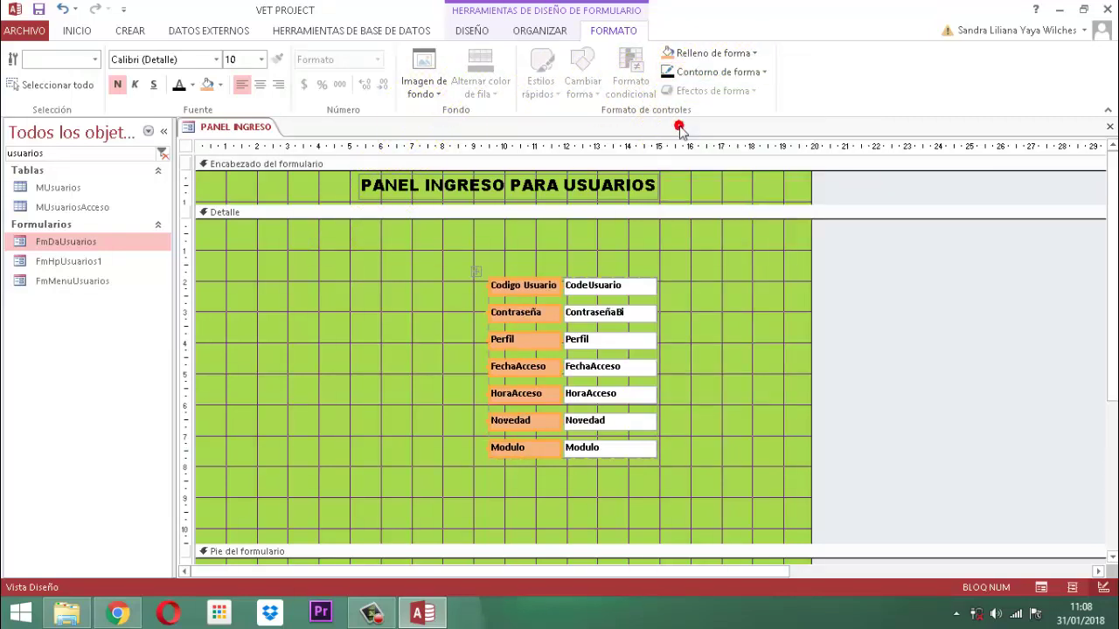
# - Set the seven field labels' special effect (Efecto especial) to Sombreado and close the property sheet
pyautogui.click(471, 31)
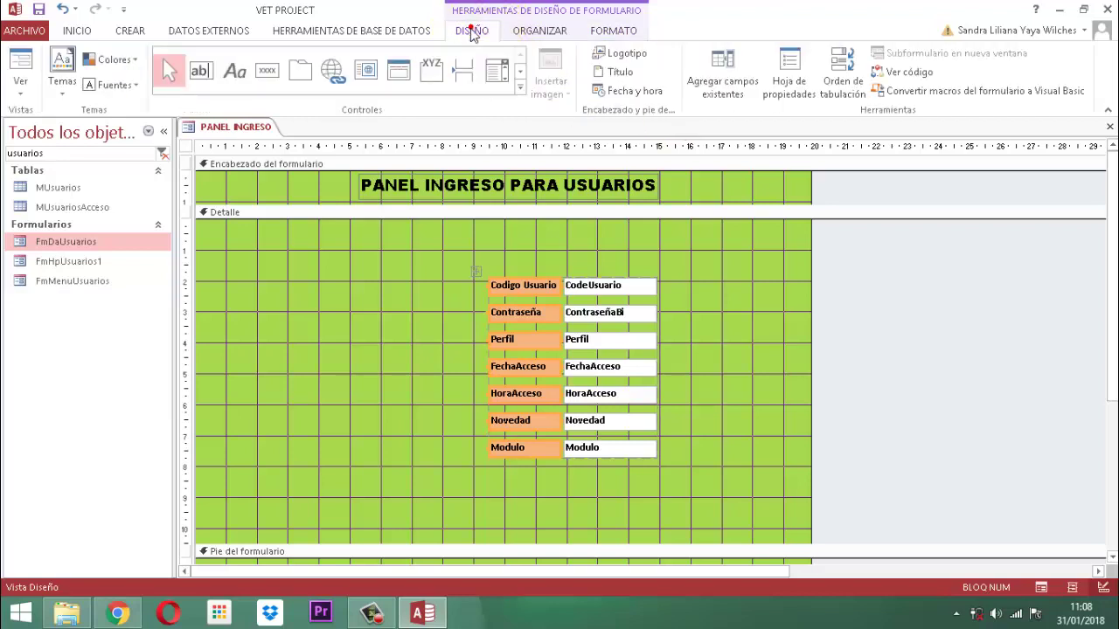
pyautogui.click(788, 71)
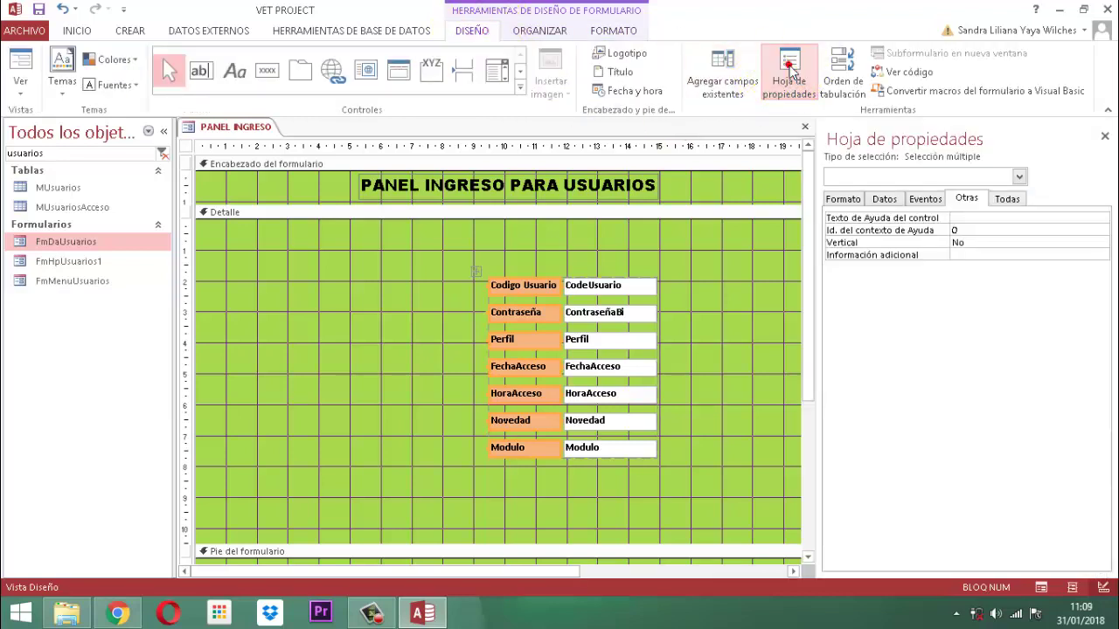
pyautogui.click(844, 199)
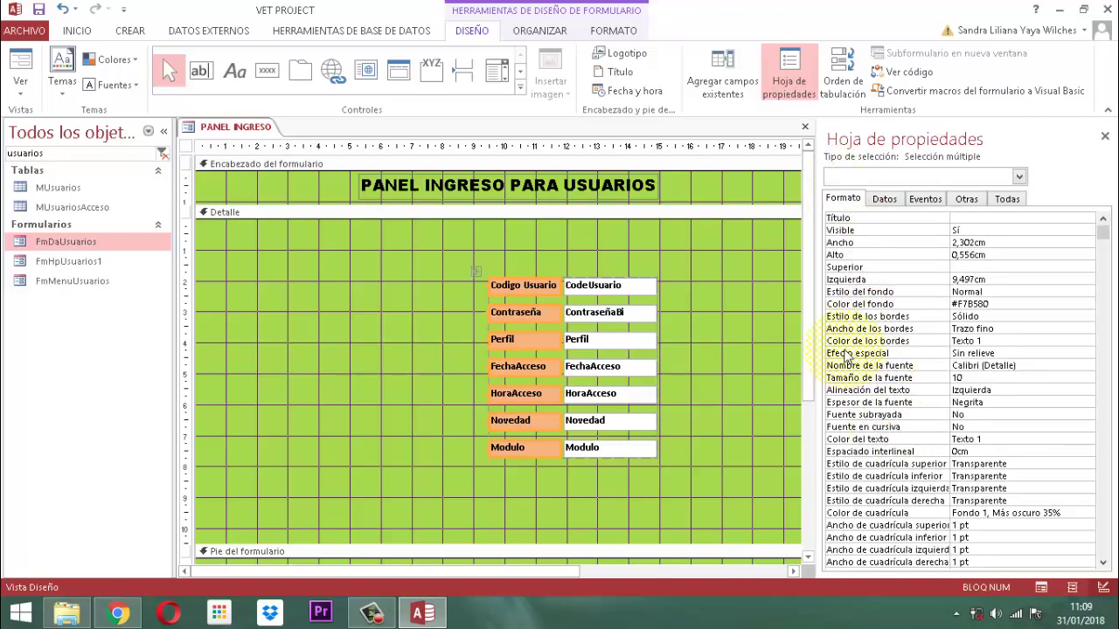
pyautogui.doubleClick(994, 353)
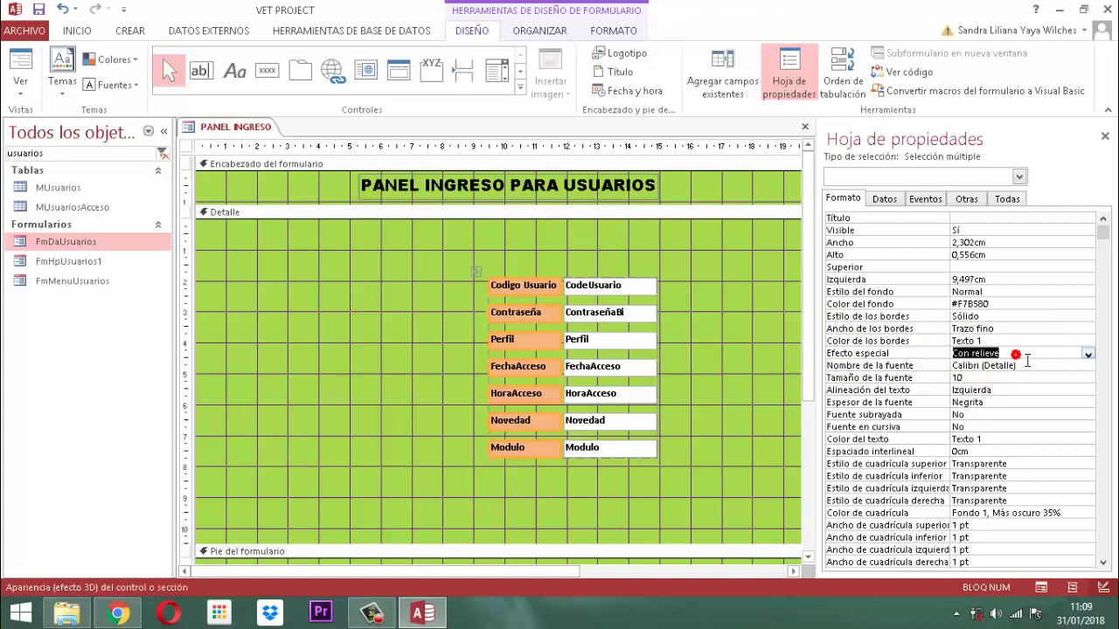
pyautogui.click(1087, 353)
pyautogui.click(984, 410)
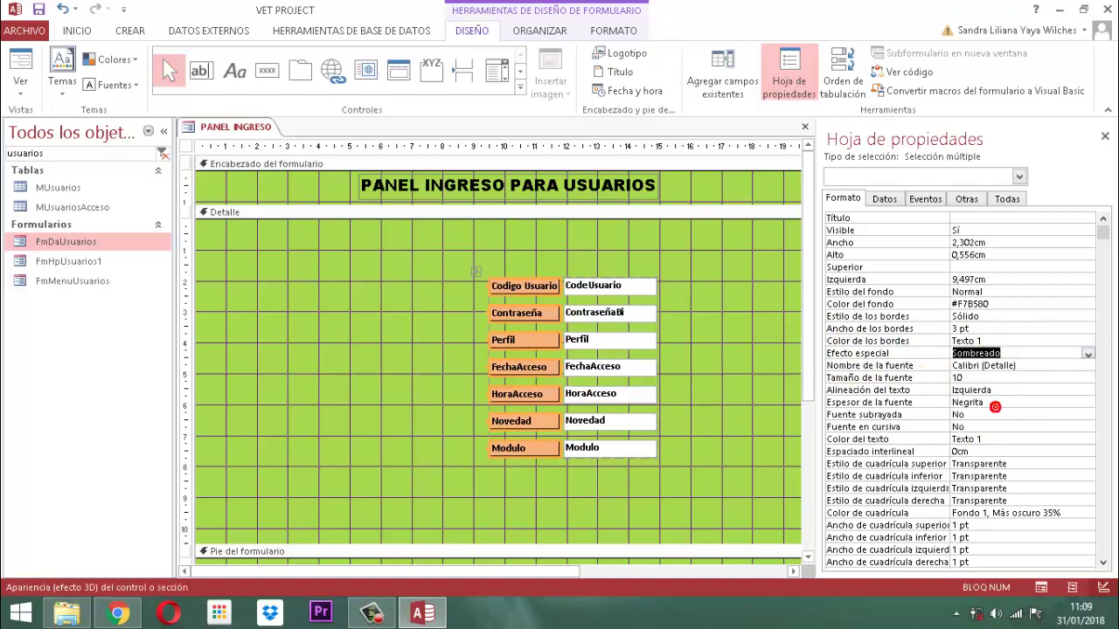
pyautogui.click(1105, 136)
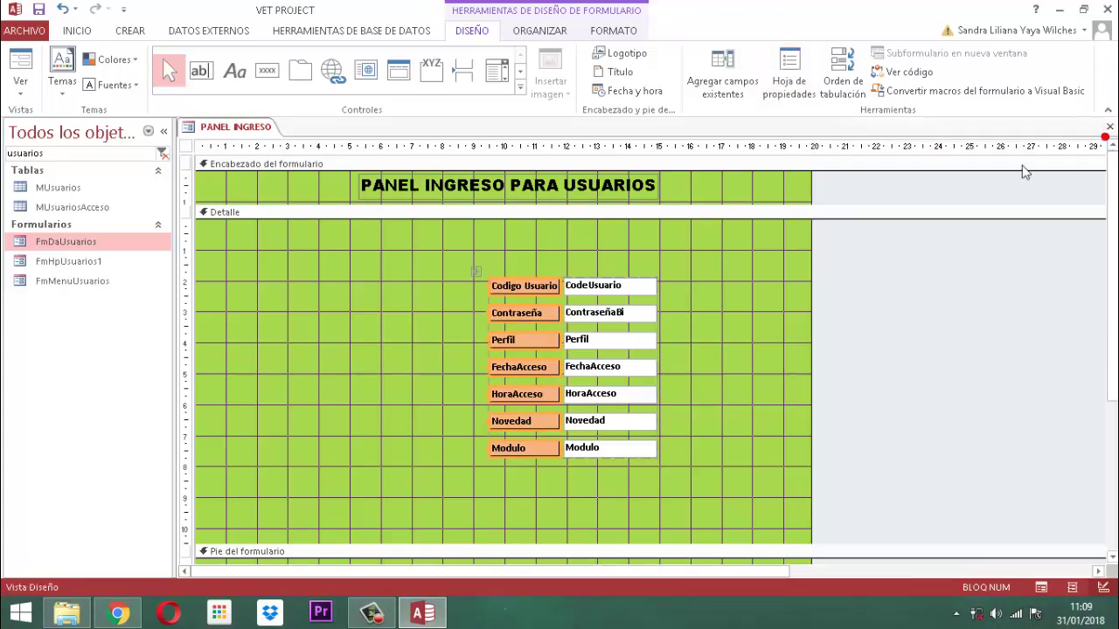
pyautogui.click(699, 286)
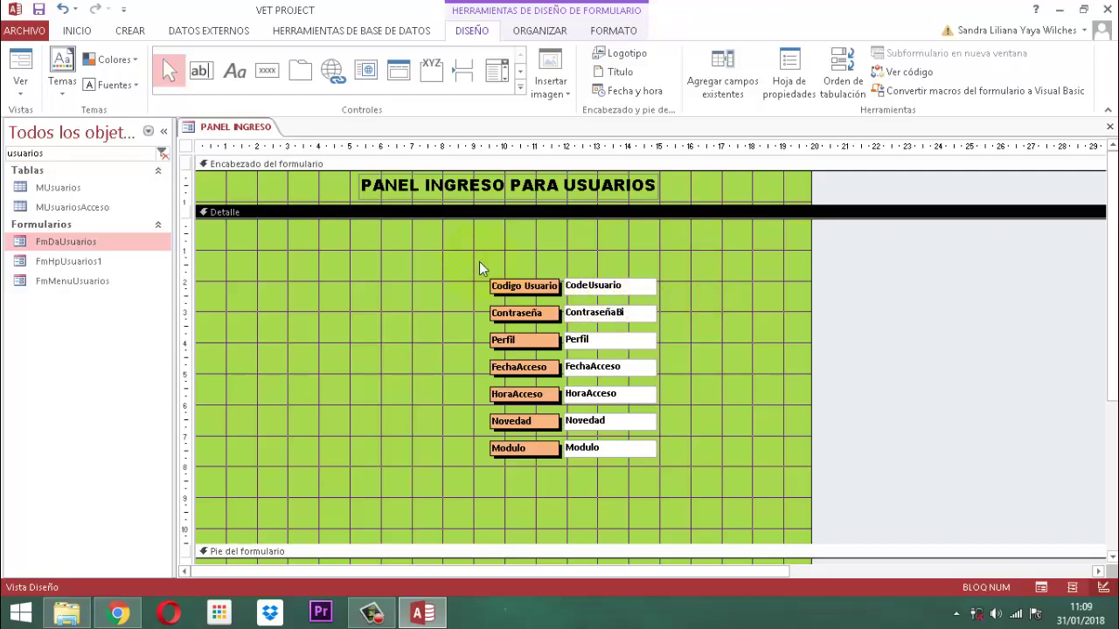
# - Remove the layout from all seven field rows in the Detalle section and decrease their vertical spacing twice
pyautogui.moveTo(478, 261); pyautogui.dragTo(705, 467)
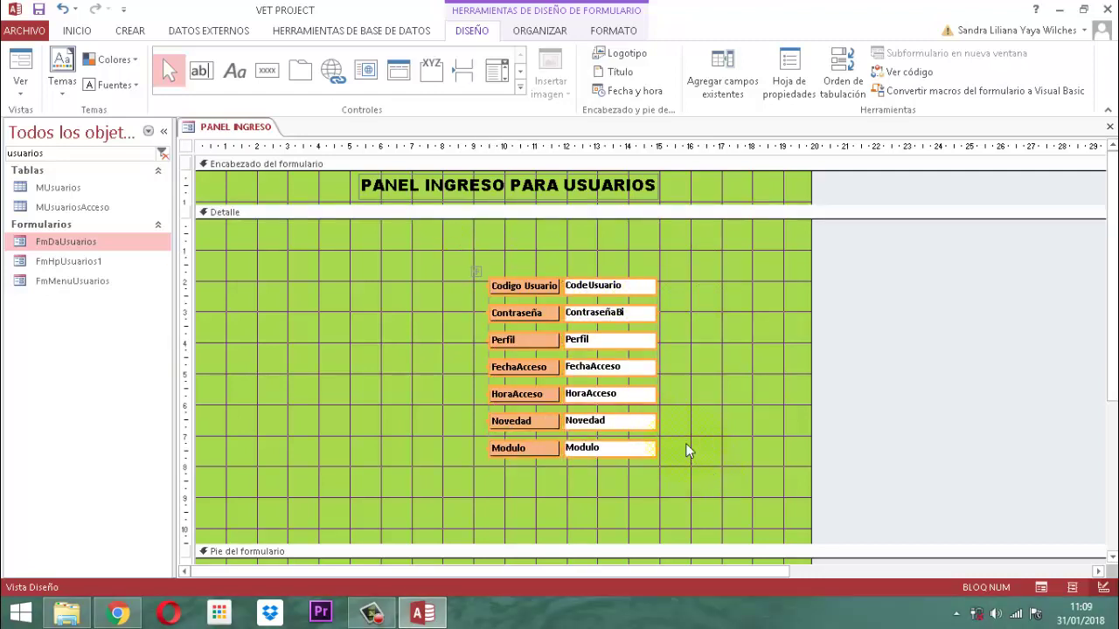
pyautogui.click(535, 31)
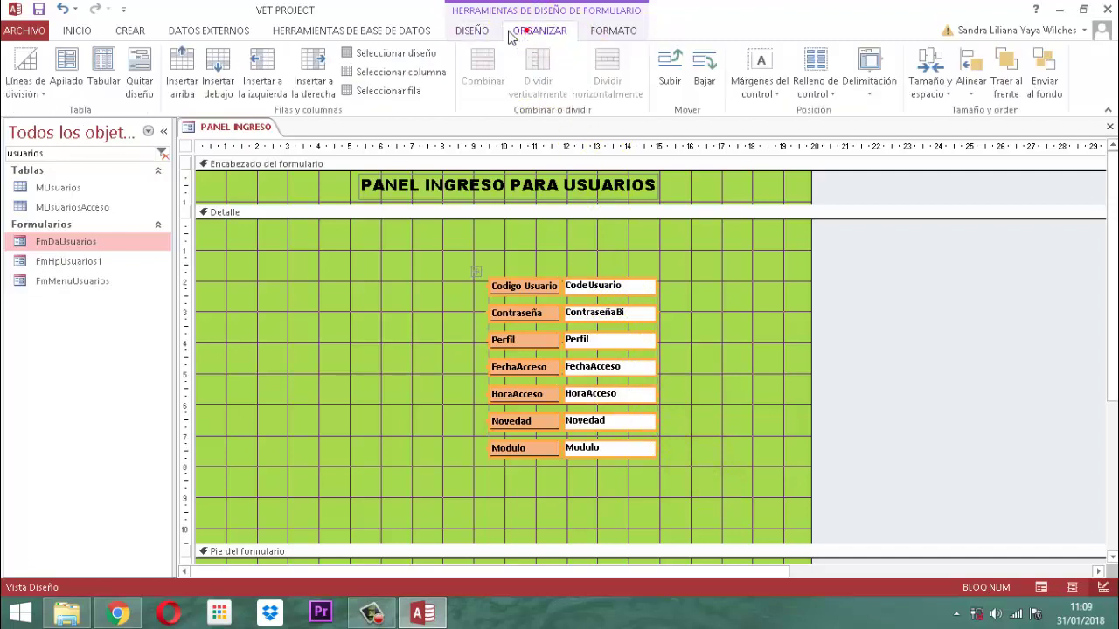
pyautogui.click(137, 58)
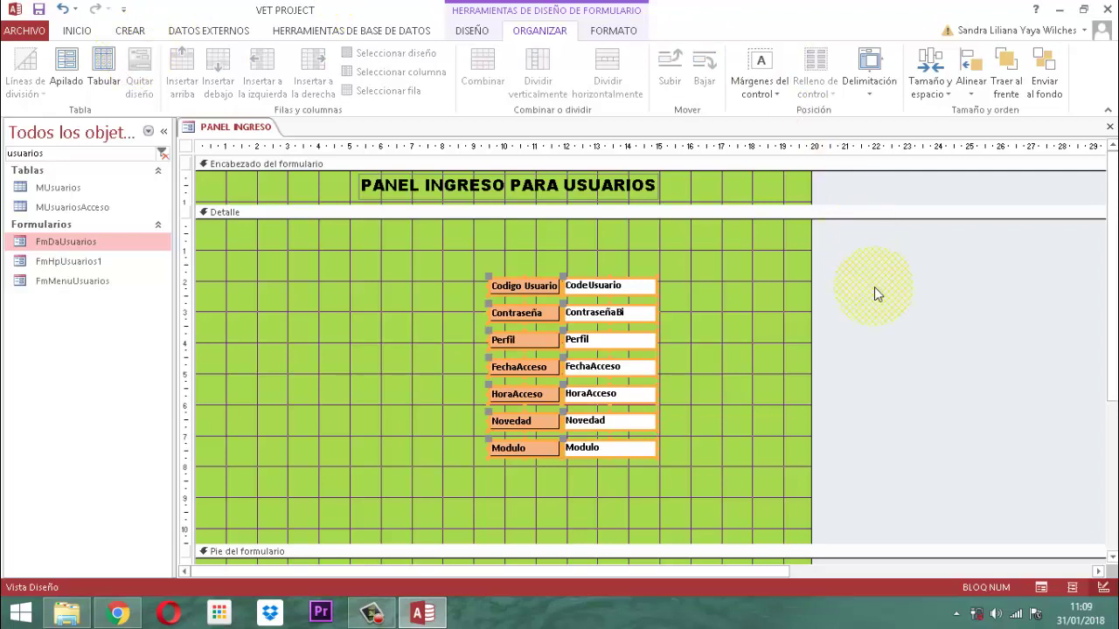
pyautogui.click(930, 78)
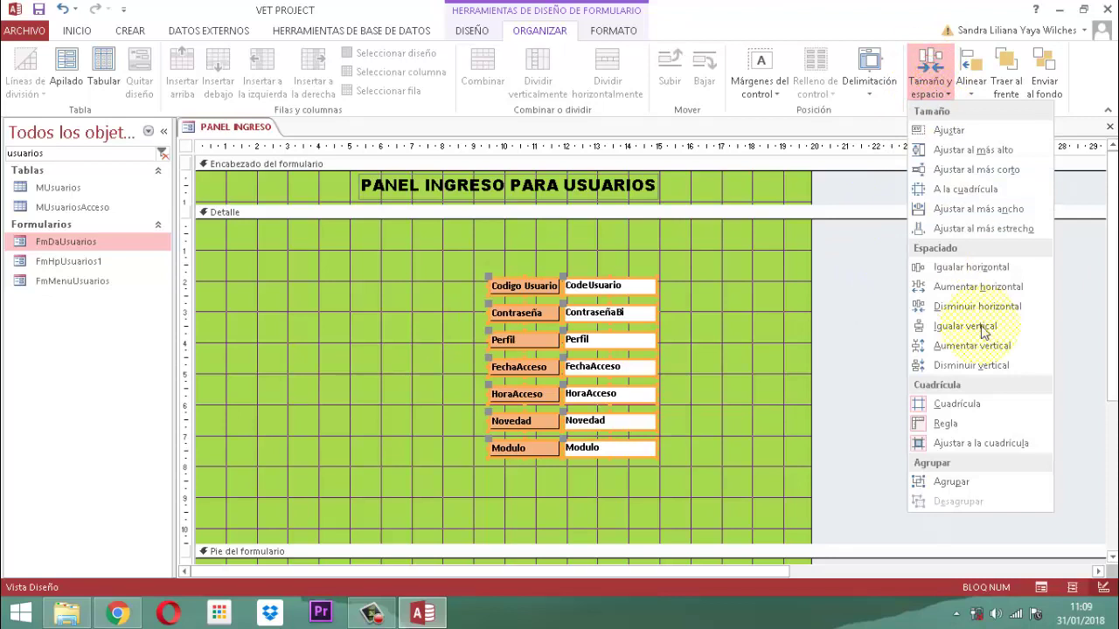
pyautogui.click(995, 366)
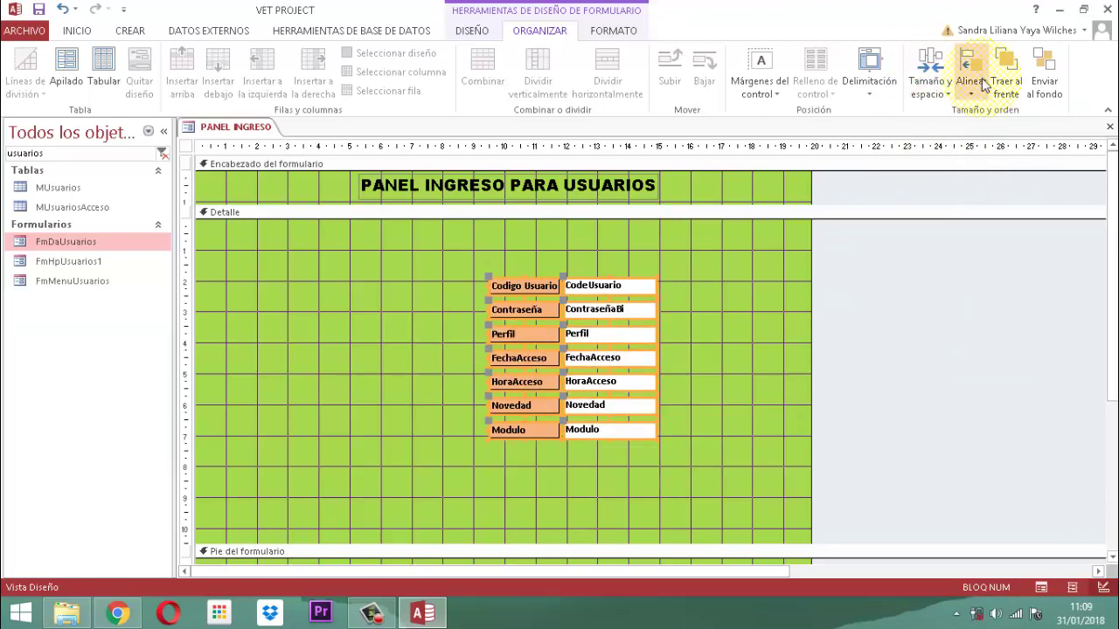
pyautogui.click(928, 80)
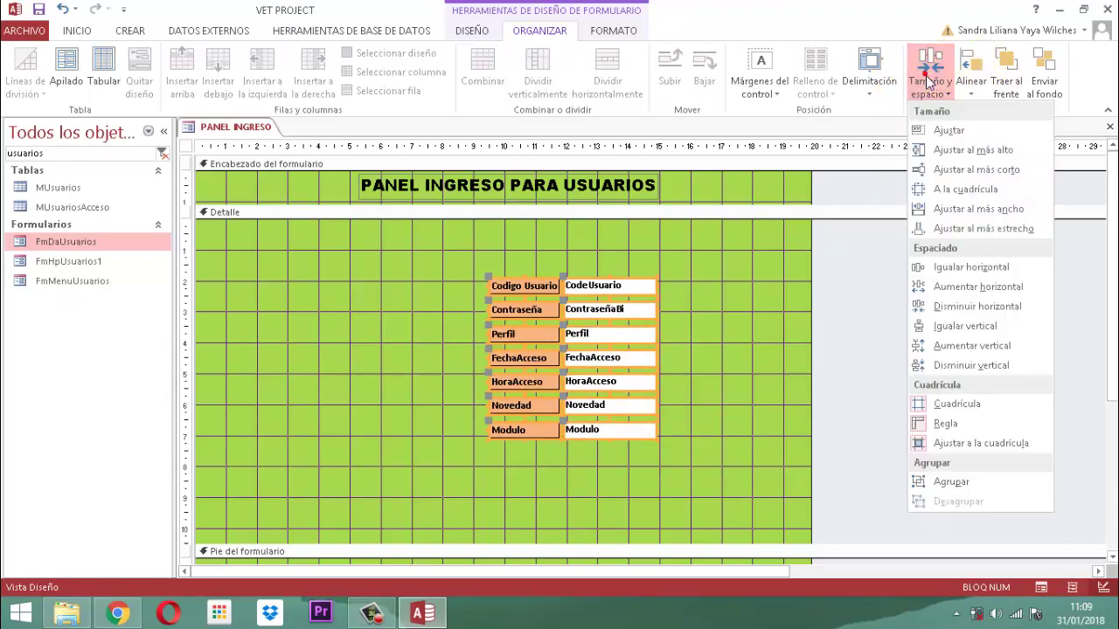
pyautogui.click(984, 365)
pyautogui.click(778, 316)
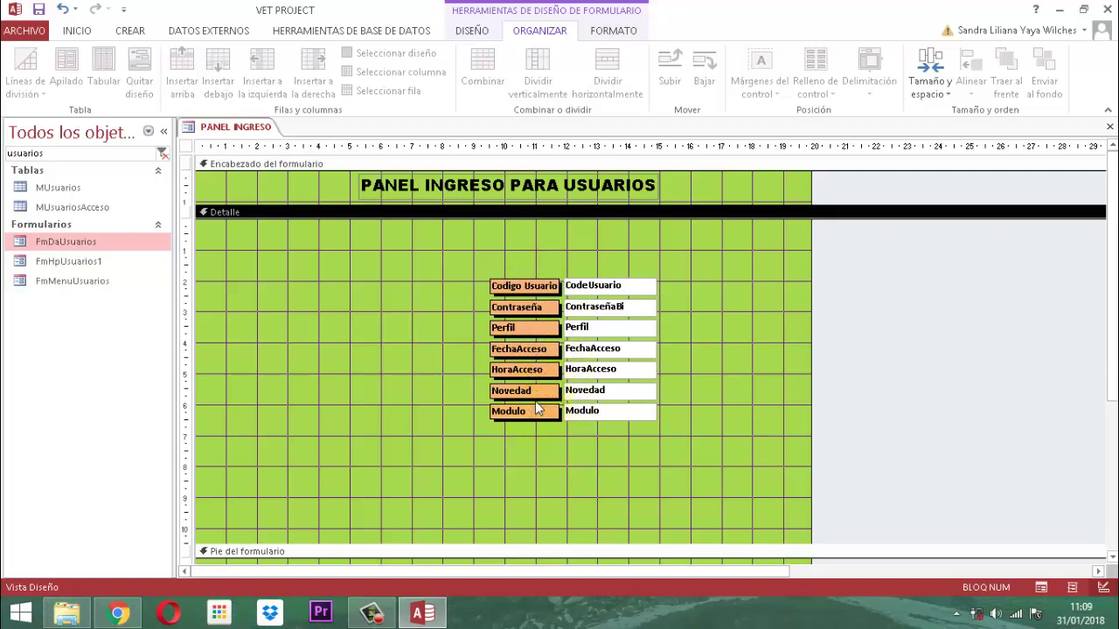
# - Set Visible to No for the Perfil, FechaAcceso, HoraAcceso, Novedad and Modulo labels and text boxes, and close the property sheet
pyautogui.moveTo(469, 327); pyautogui.dragTo(691, 430)
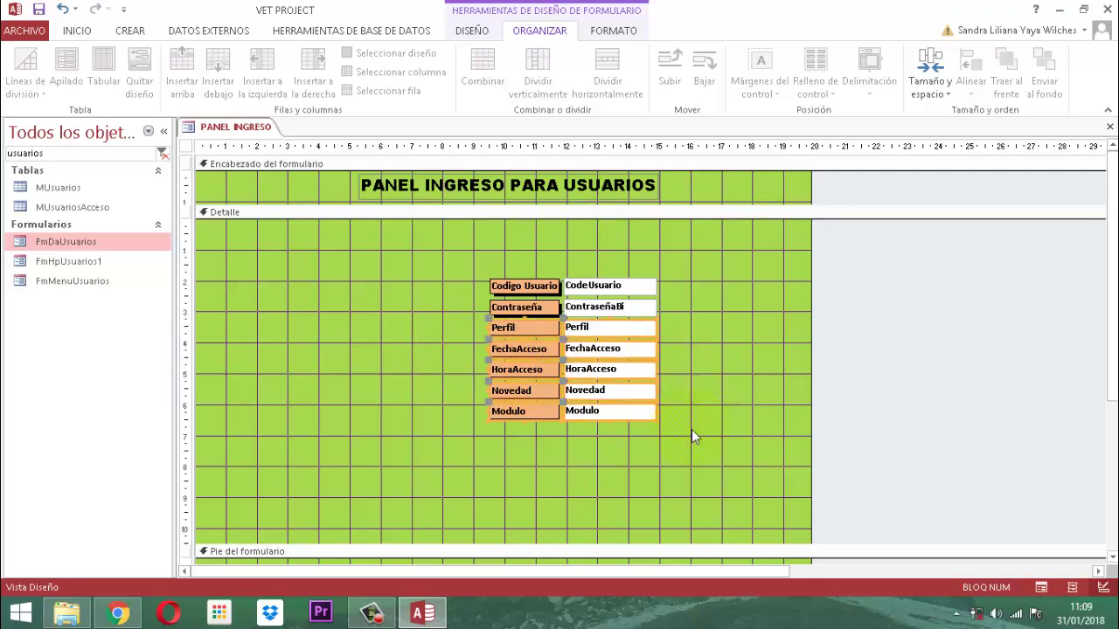
pyautogui.click(471, 30)
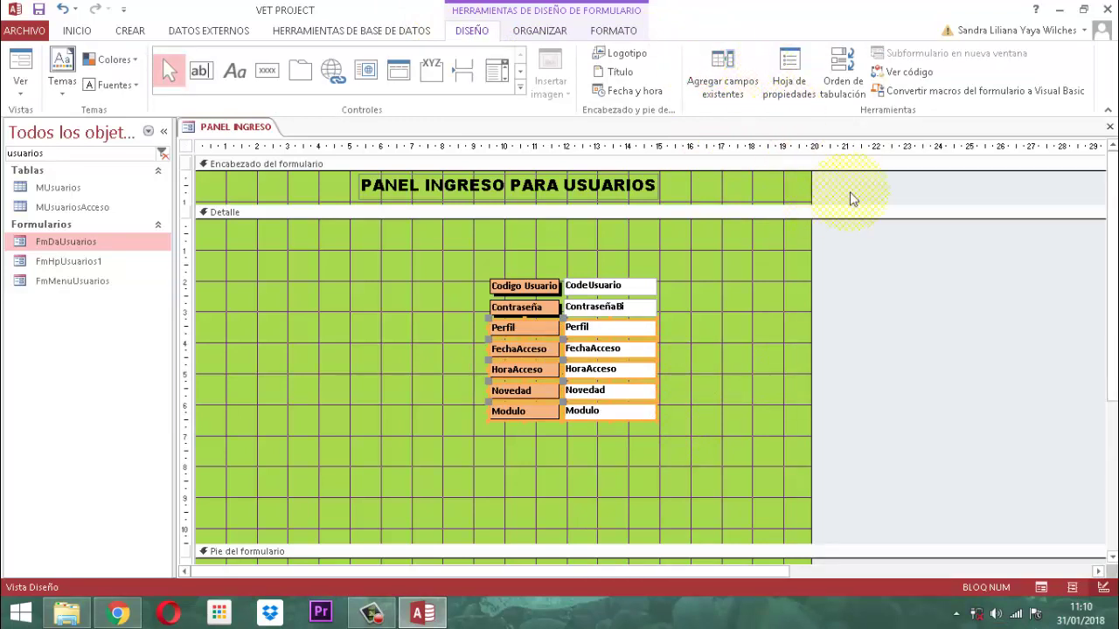
pyautogui.click(792, 78)
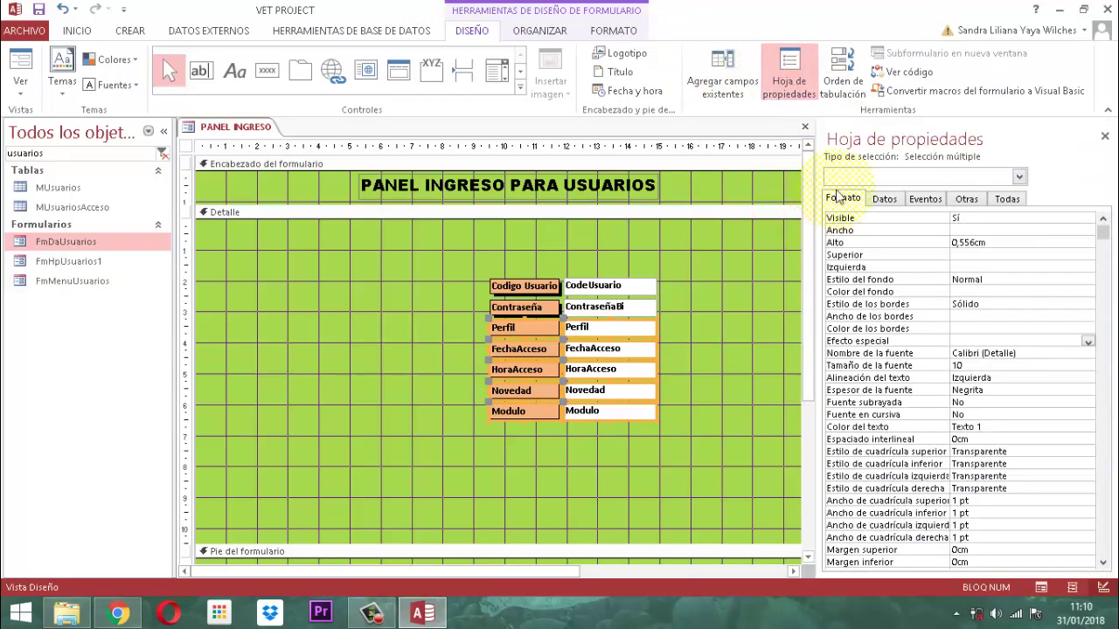
pyautogui.click(1014, 217)
pyautogui.click(1088, 218)
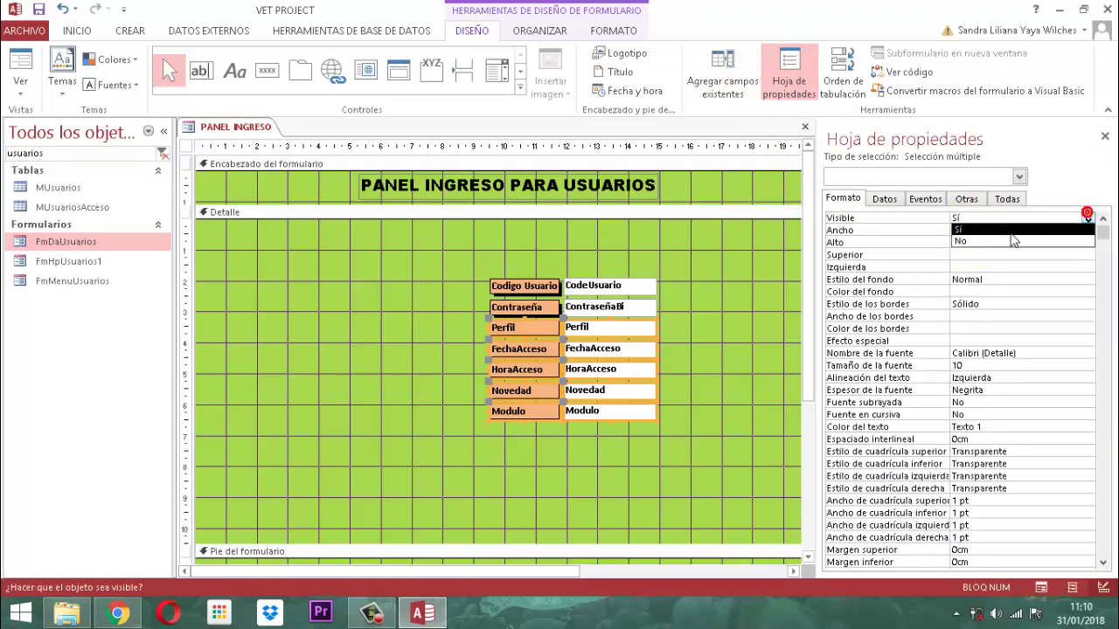
pyautogui.click(967, 243)
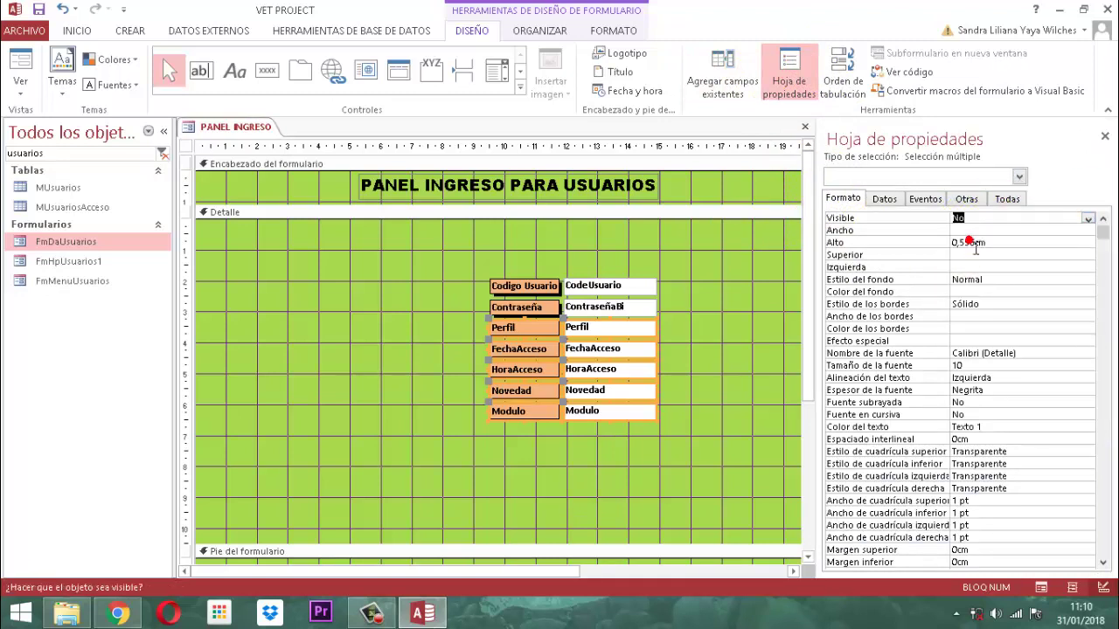
pyautogui.click(1105, 135)
pyautogui.click(835, 321)
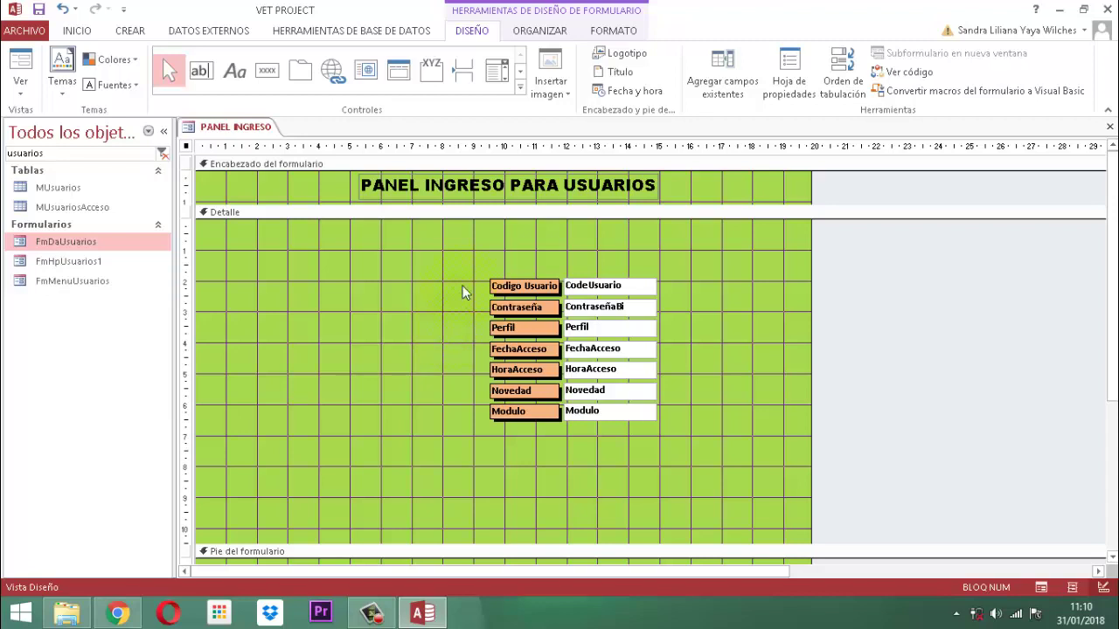
# - Move all seven field rows to the right side of the Detalle section, starting about 13.5 cm across and 1 cm down
pyautogui.moveTo(466, 257); pyautogui.dragTo(685, 465)
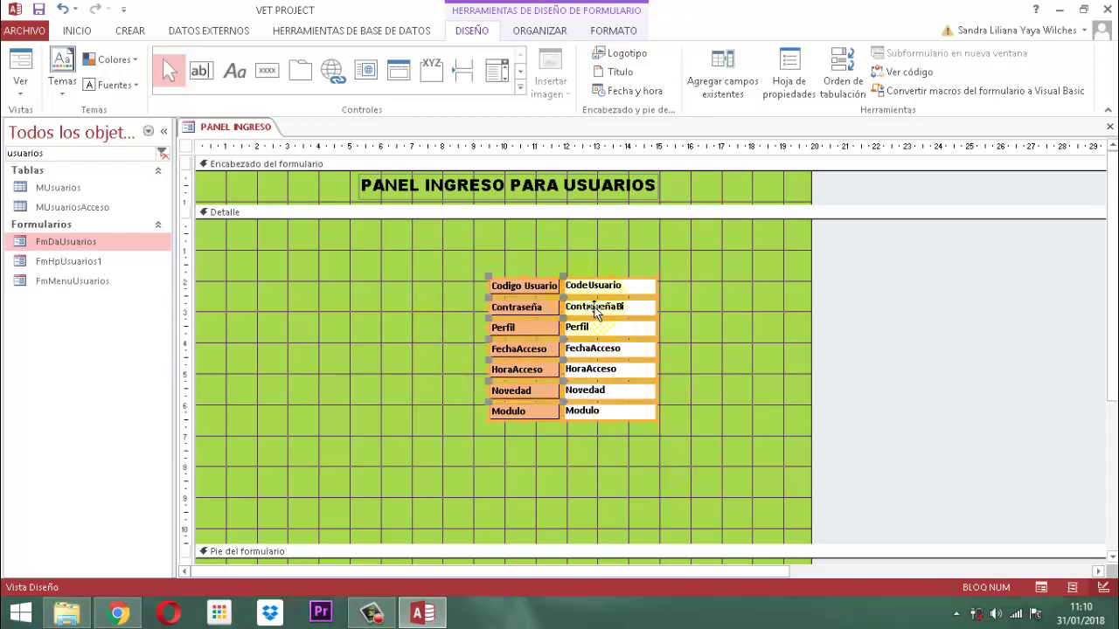
pyautogui.moveTo(593, 319); pyautogui.dragTo(718, 288)
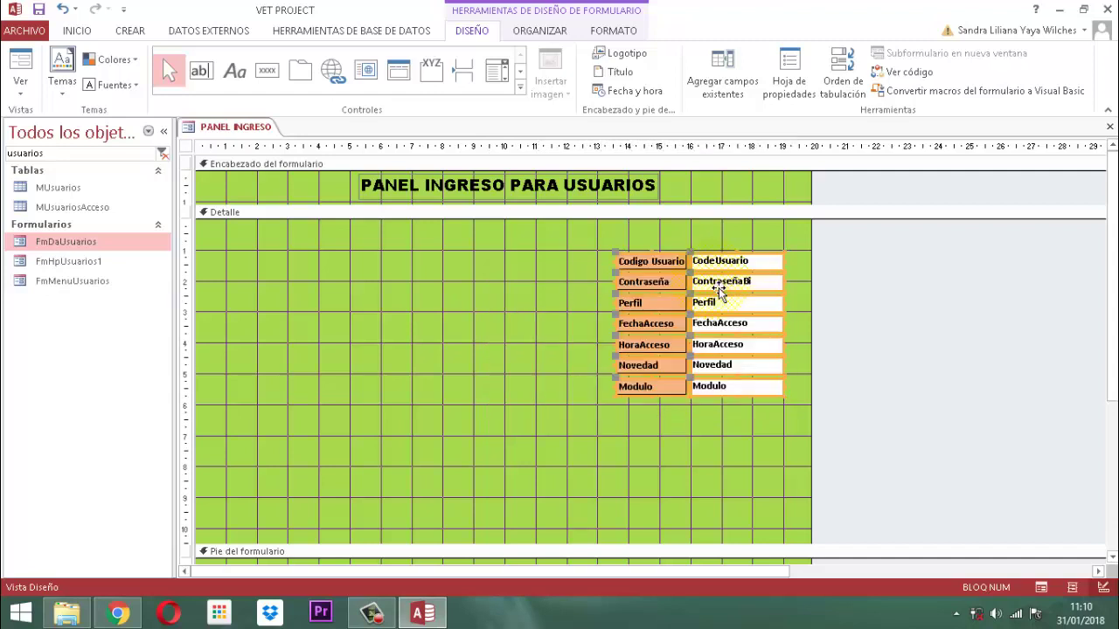
pyautogui.click(913, 298)
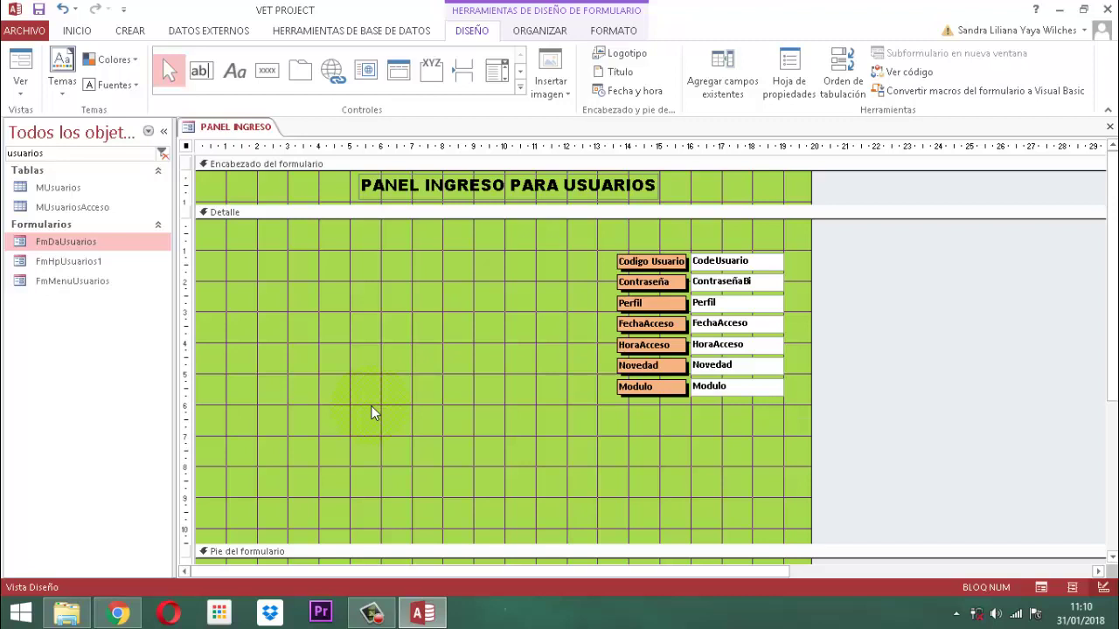
# - Insert a list box in the empty left area of the Detalle section, set to find a form record by the selected value
pyautogui.click(521, 92)
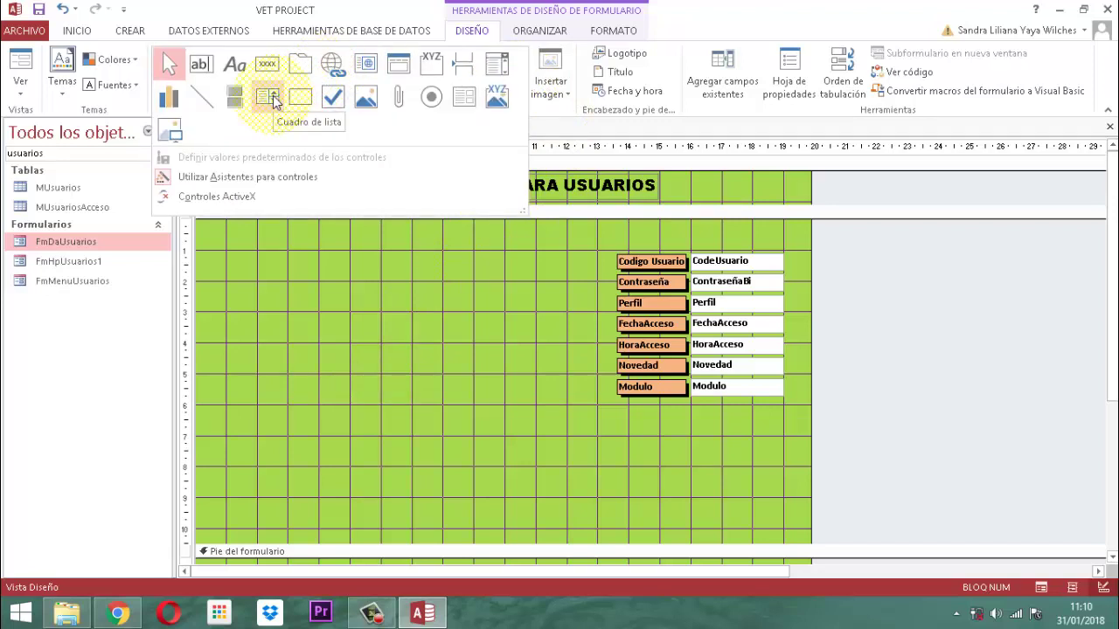
pyautogui.click(271, 98)
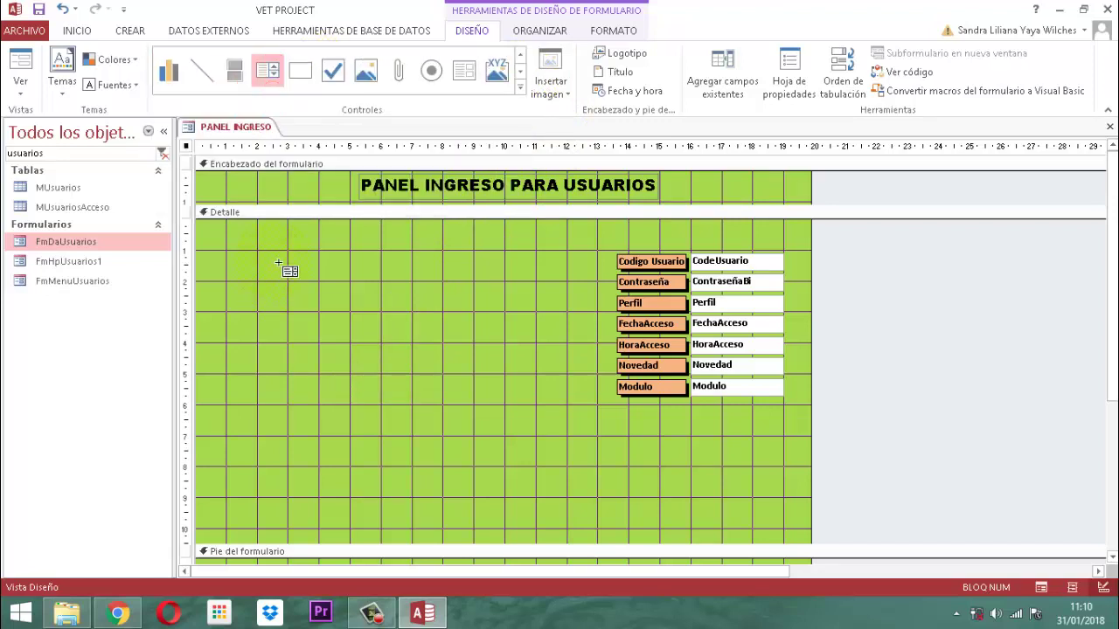
pyautogui.click(276, 262)
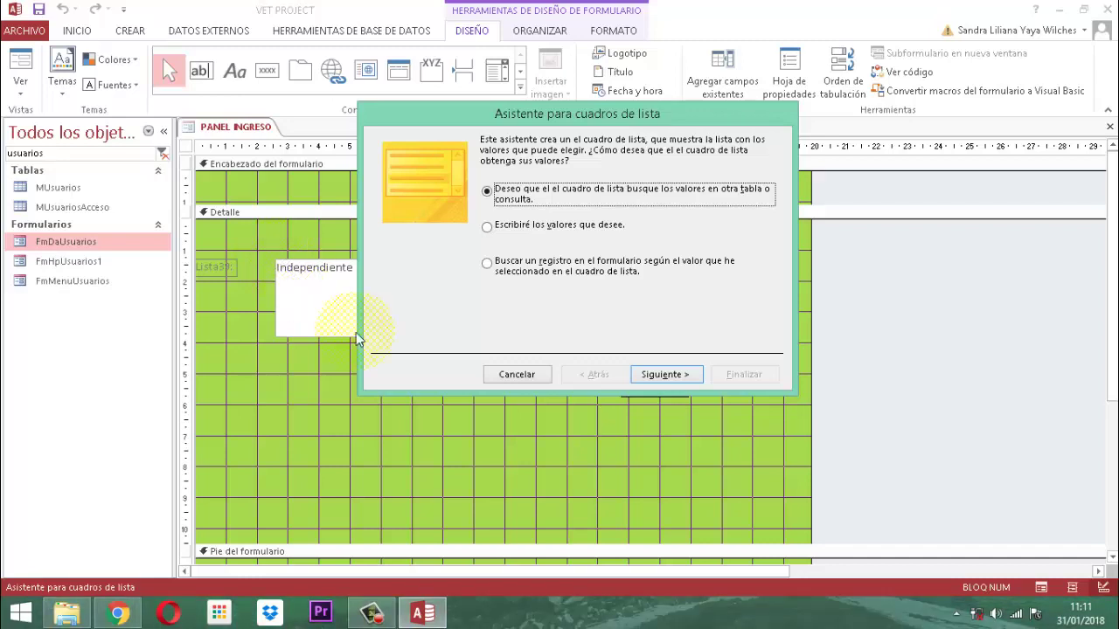
pyautogui.click(530, 267)
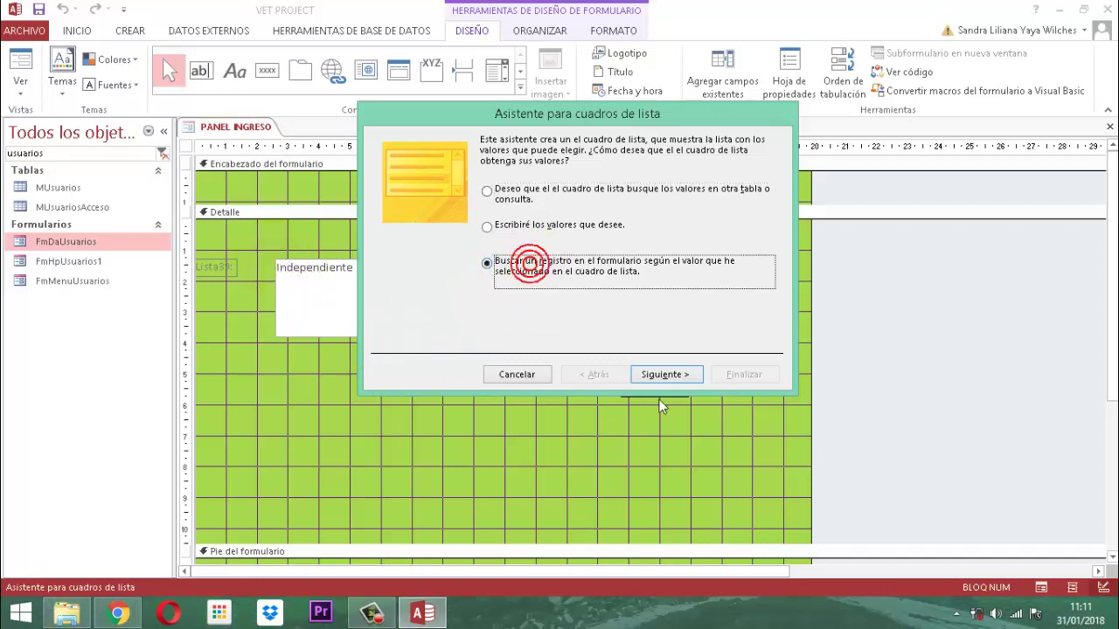
pyautogui.click(669, 378)
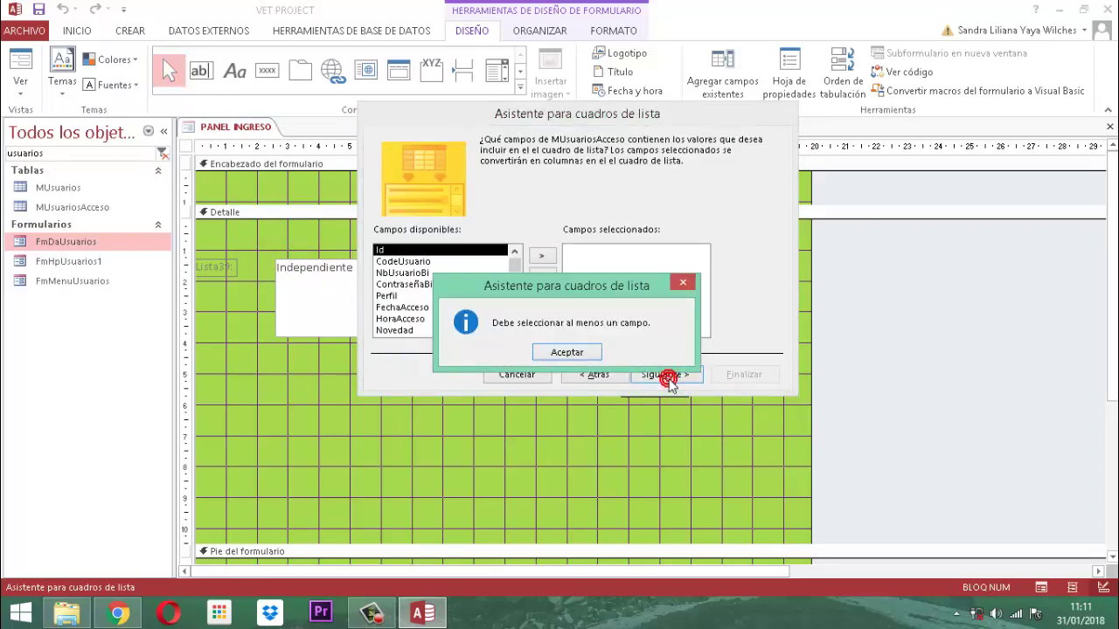
pyautogui.click(569, 353)
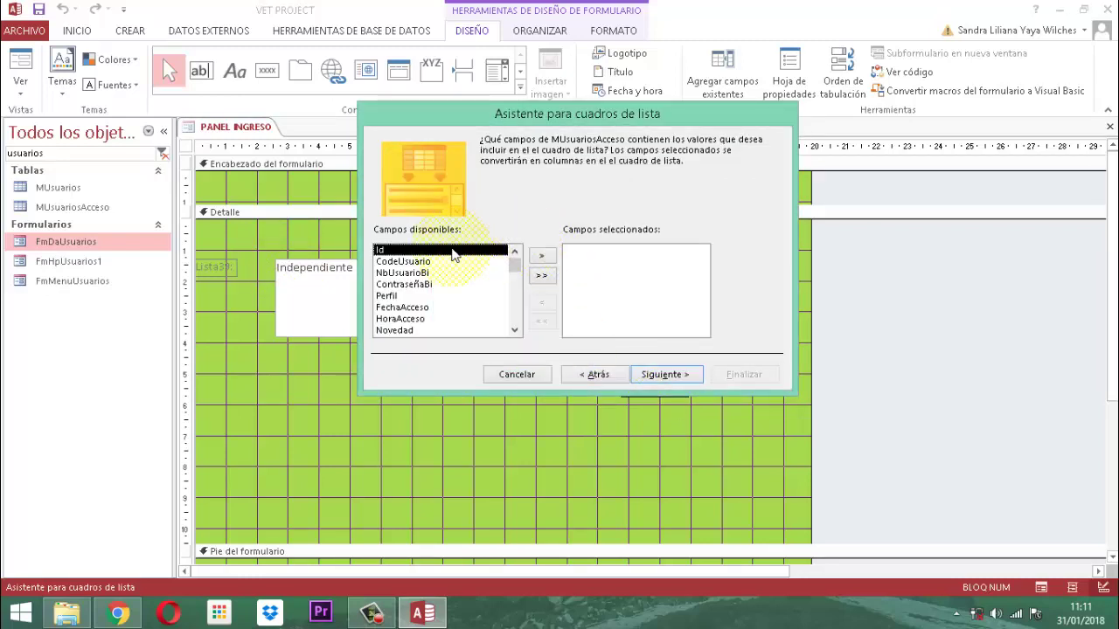